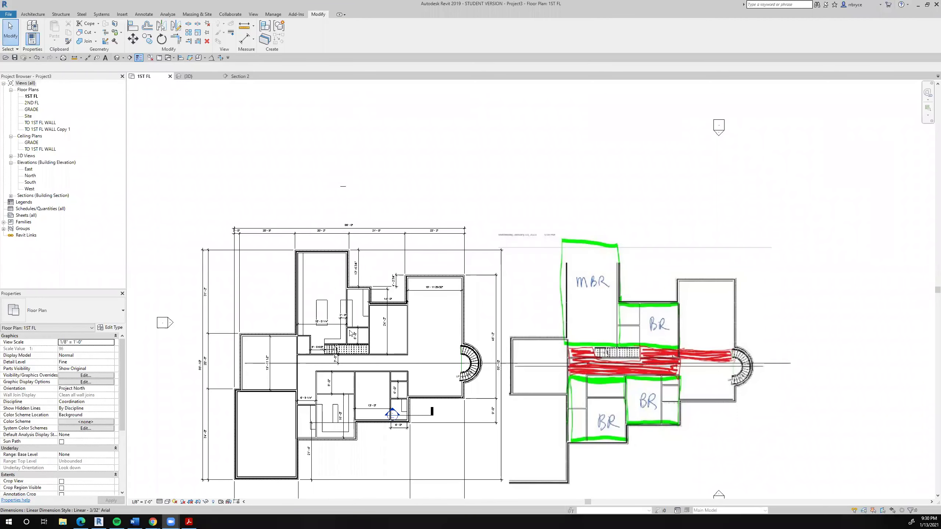
Start the Door tool with the Single-Flush 36" x 84" type selected
scroll(351, 333, "up", 5)
middle_click_drag(373, 289, 425, 238)
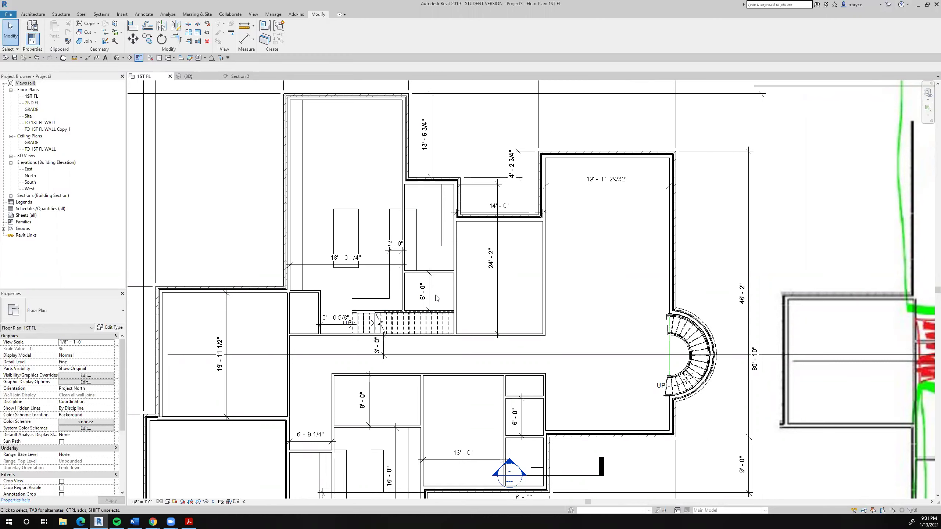
scroll(402, 273, "up", 3)
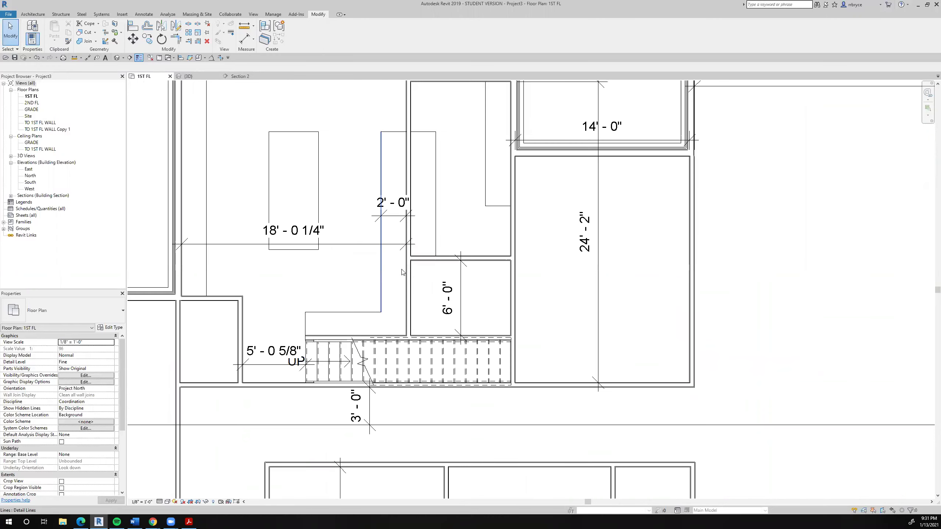
scroll(403, 273, "down", 3)
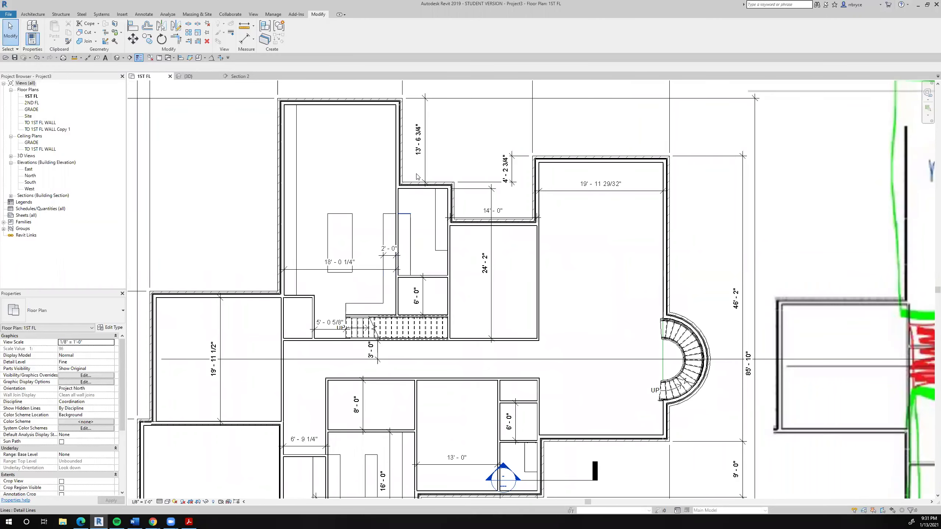
scroll(417, 178, "up", 2)
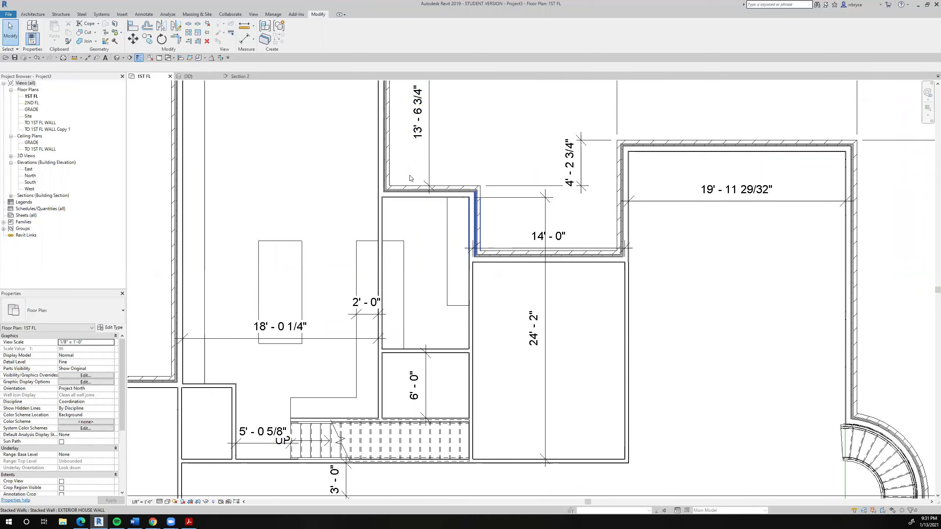
scroll(407, 219, "down", 2)
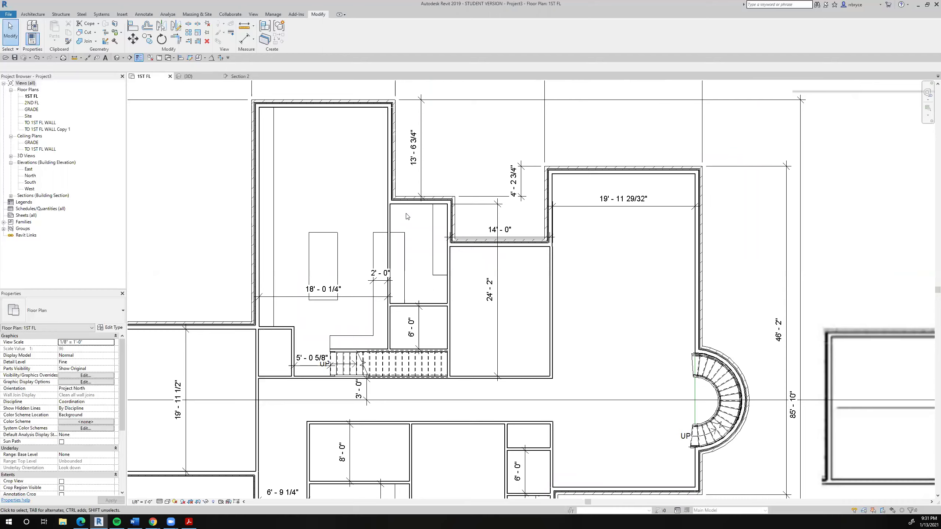
scroll(407, 219, "up", 2)
scroll(407, 217, "down", 2)
scroll(419, 311, "down", 3)
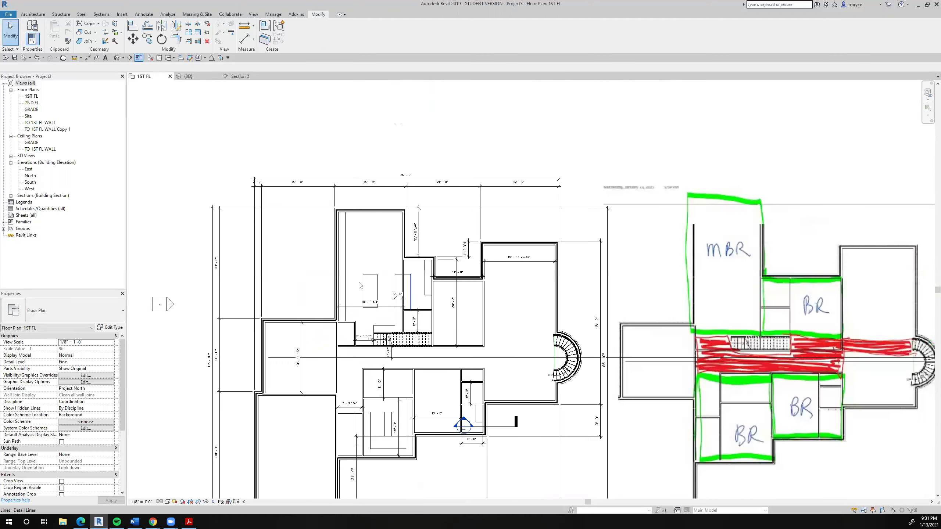
middle_click_drag(272, 218, 235, 204)
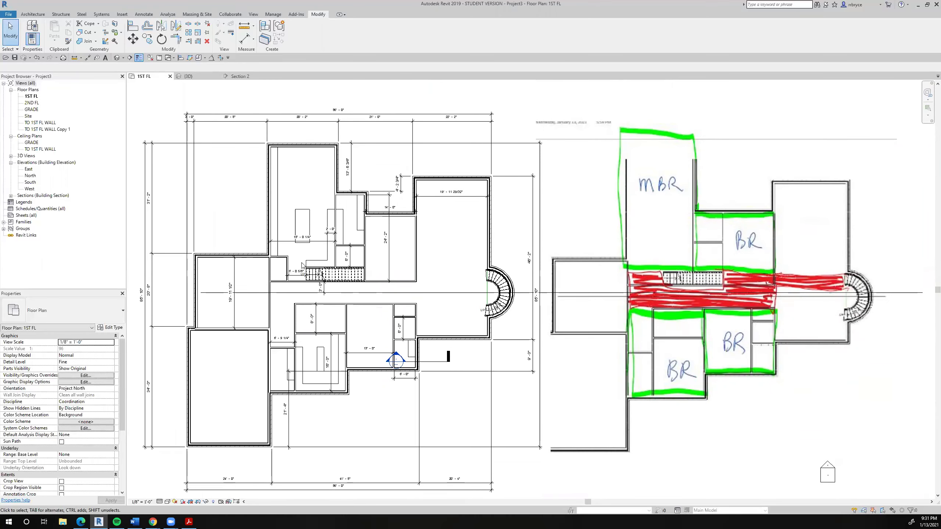
scroll(345, 202, "up", 4)
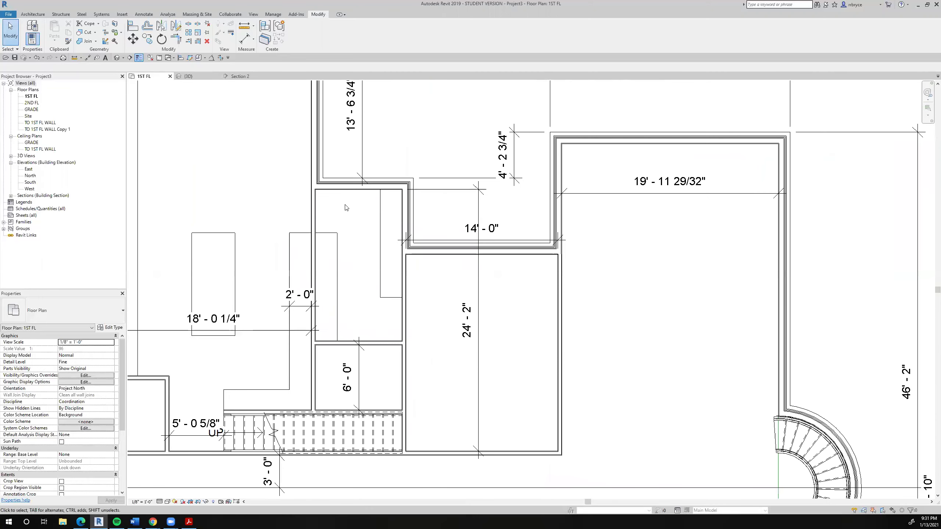
scroll(346, 207, "down", 5)
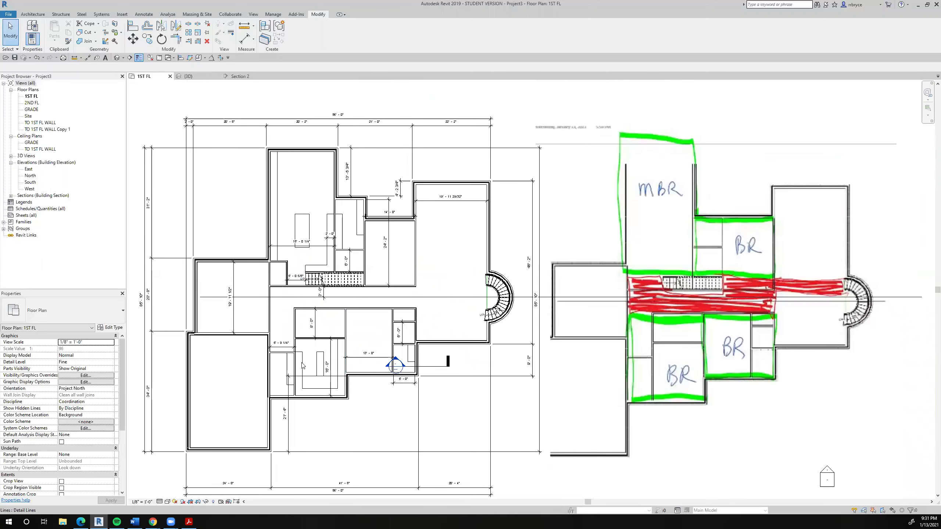
scroll(279, 361, "up", 3)
scroll(279, 360, "up", 3)
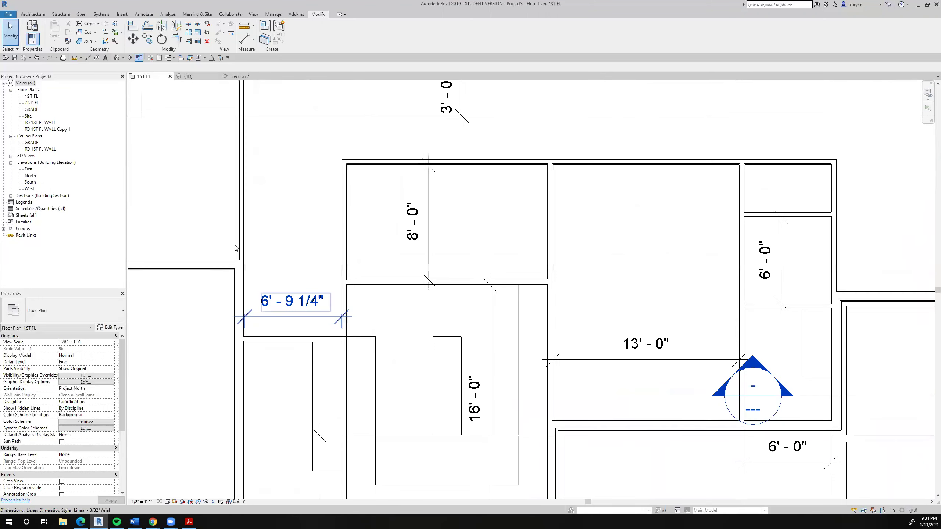
left_click(42, 14)
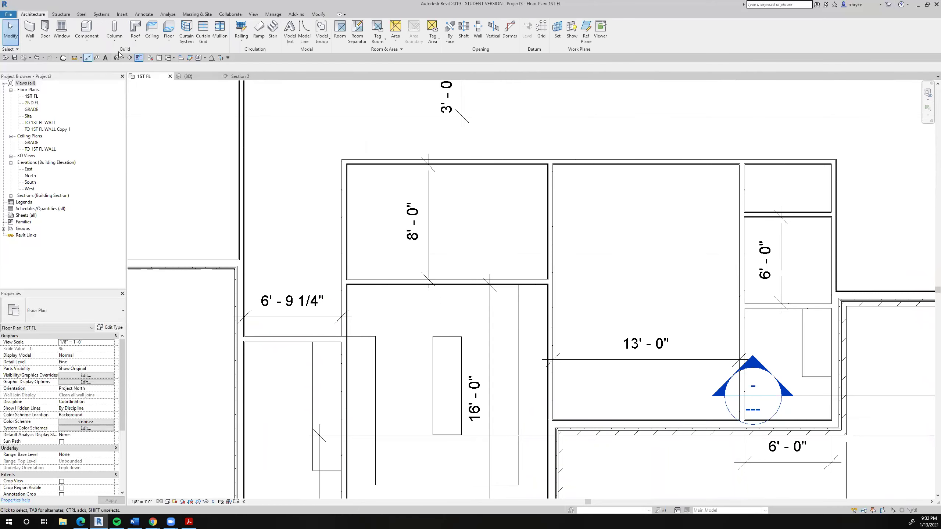
left_click(45, 30)
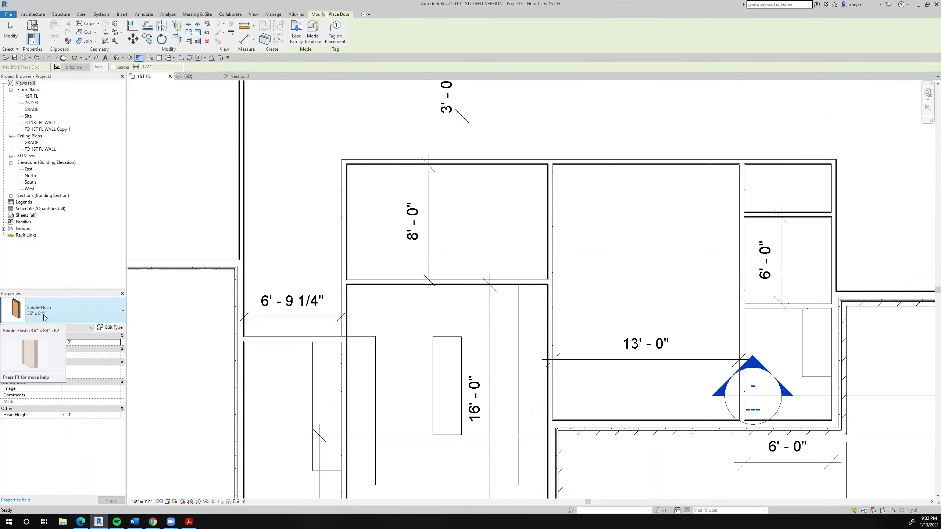
left_click(65, 314)
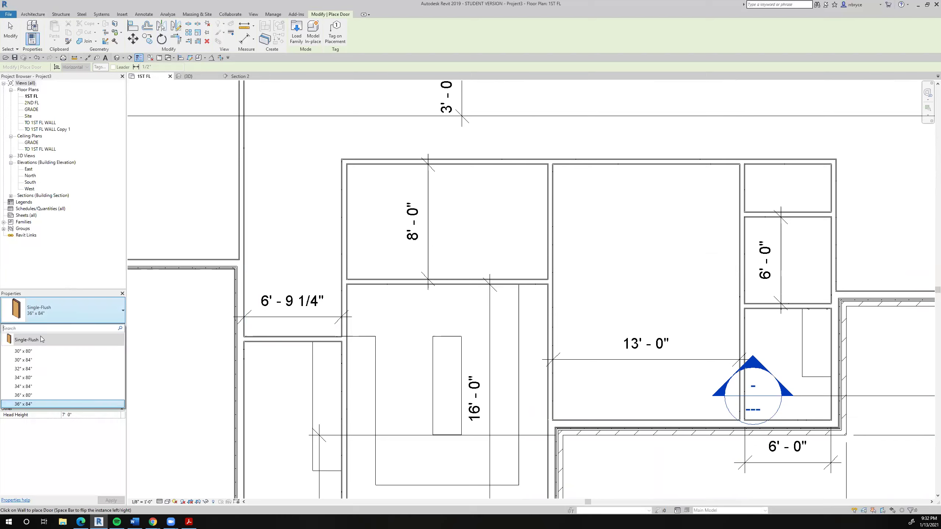
left_click(31, 404)
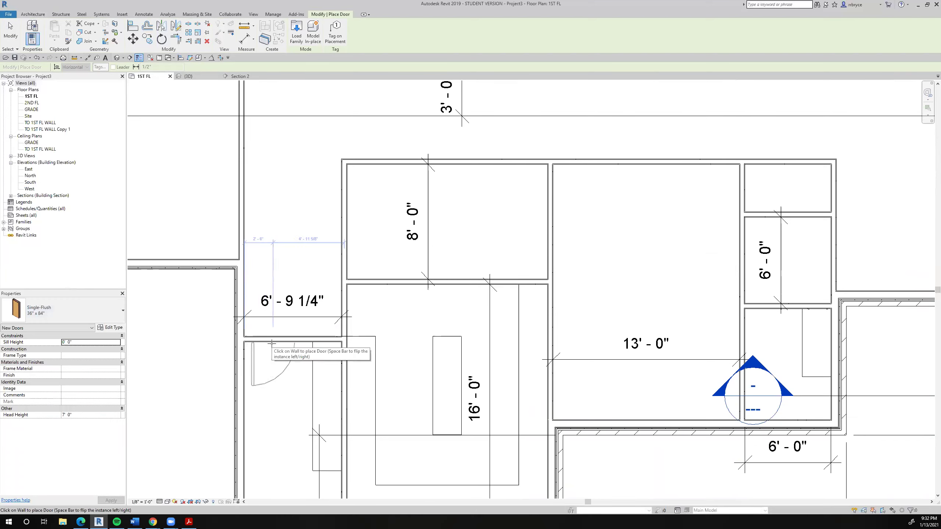
Place doors in the horizontal wall, the vertical wall, and near the stair, flipping the second door's swing
left_click(273, 341)
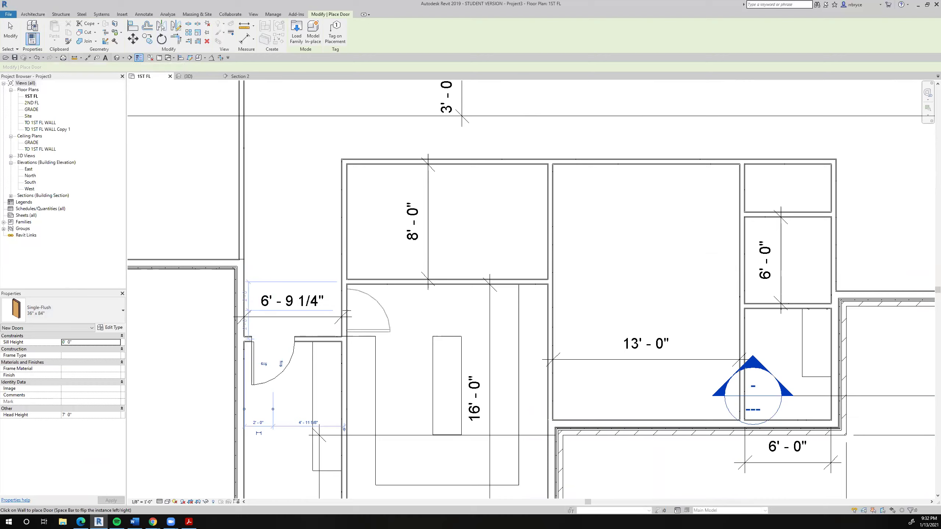
left_click(346, 311)
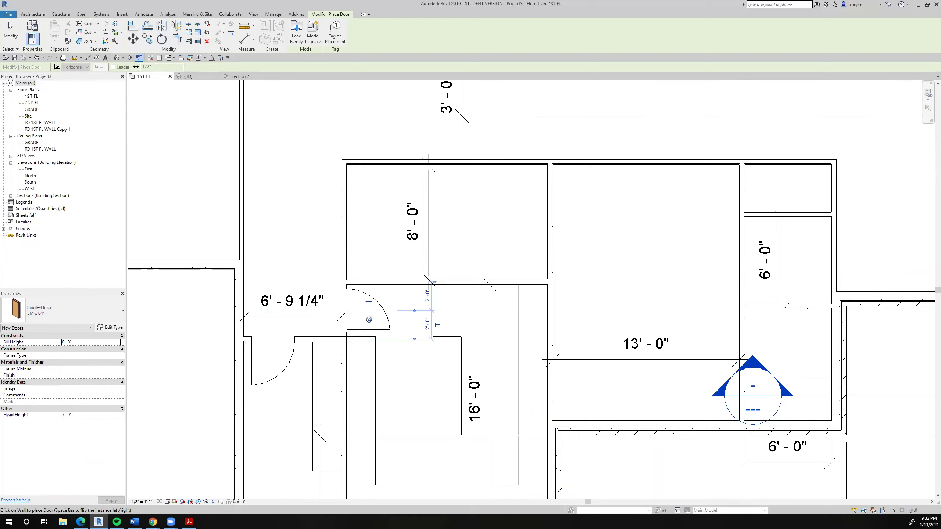
left_click(369, 320)
scroll(260, 360, "down", 3)
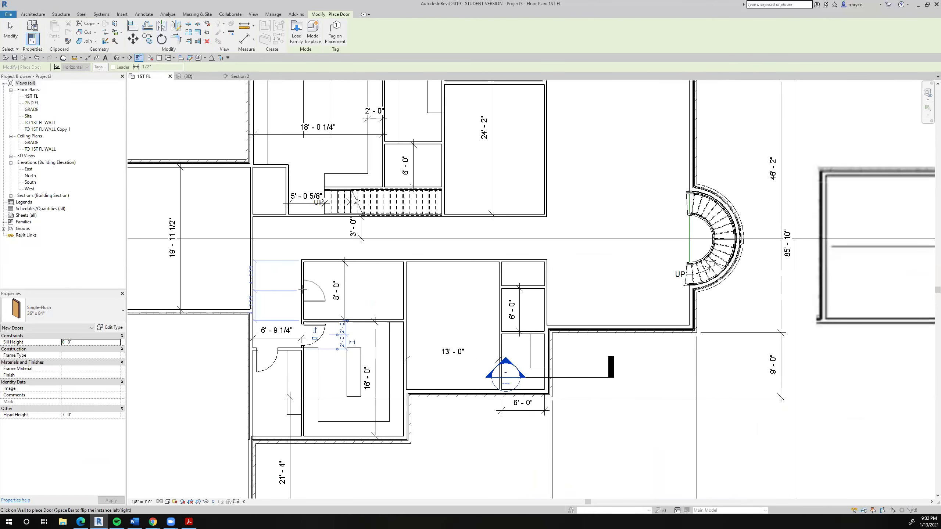
middle_click_drag(493, 324, 479, 331)
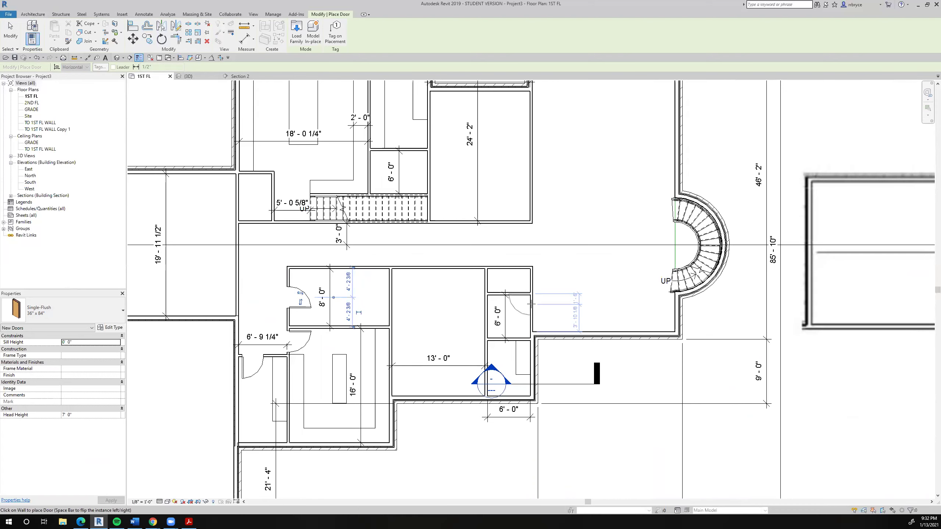
scroll(511, 344, "up", 3)
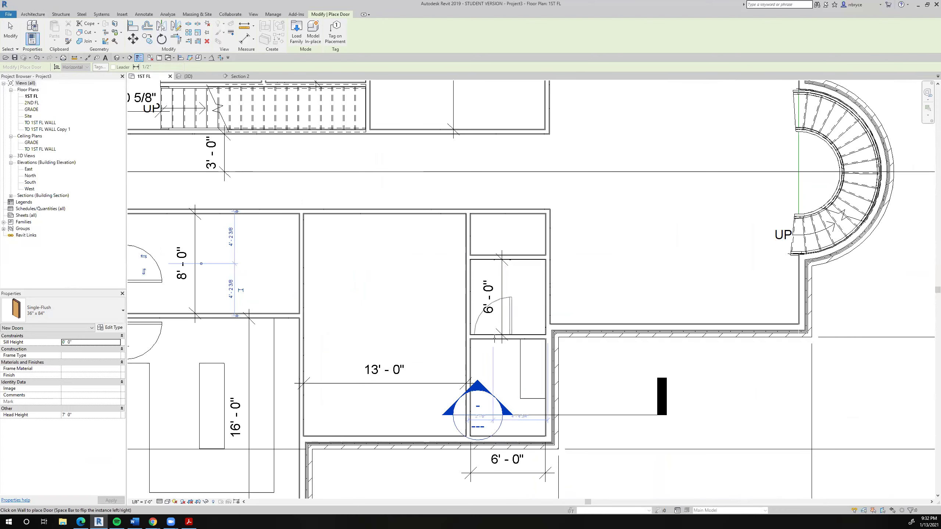
scroll(482, 343, "down", 3)
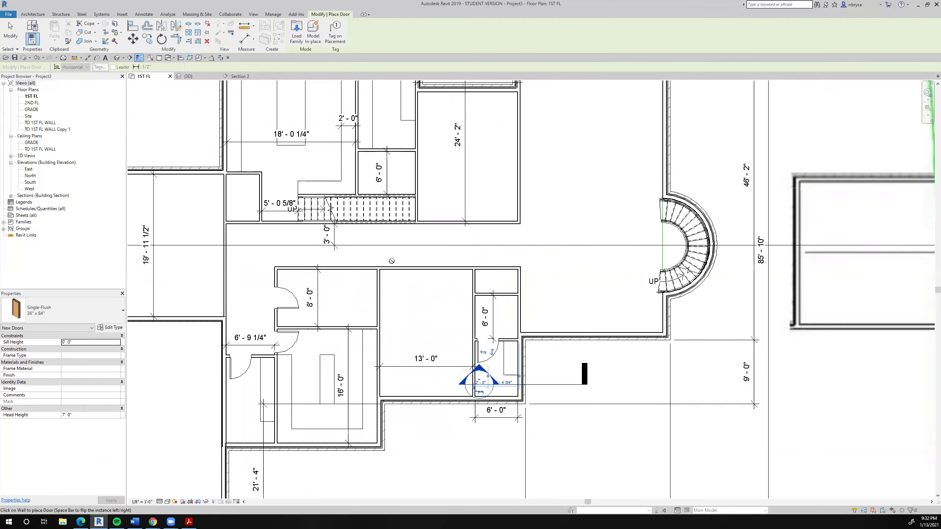
scroll(367, 260, "down", 1)
scroll(365, 256, "down", 1)
middle_click_drag(365, 256, 363, 318)
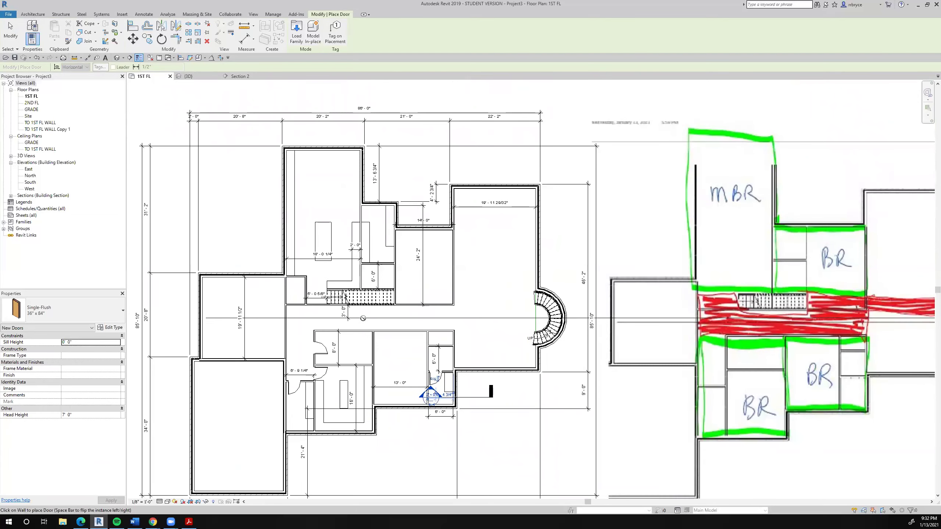
scroll(383, 262, "up", 4)
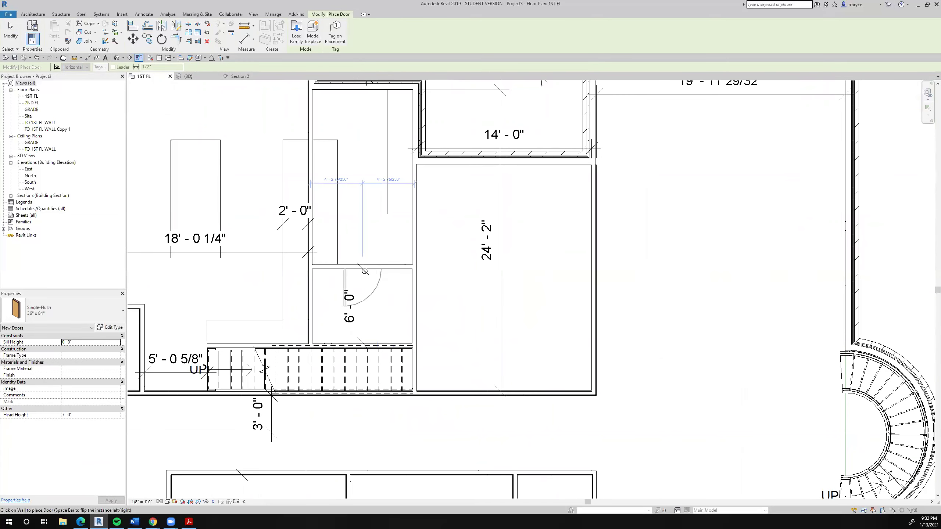
left_click(365, 270)
scroll(365, 270, "down", 5)
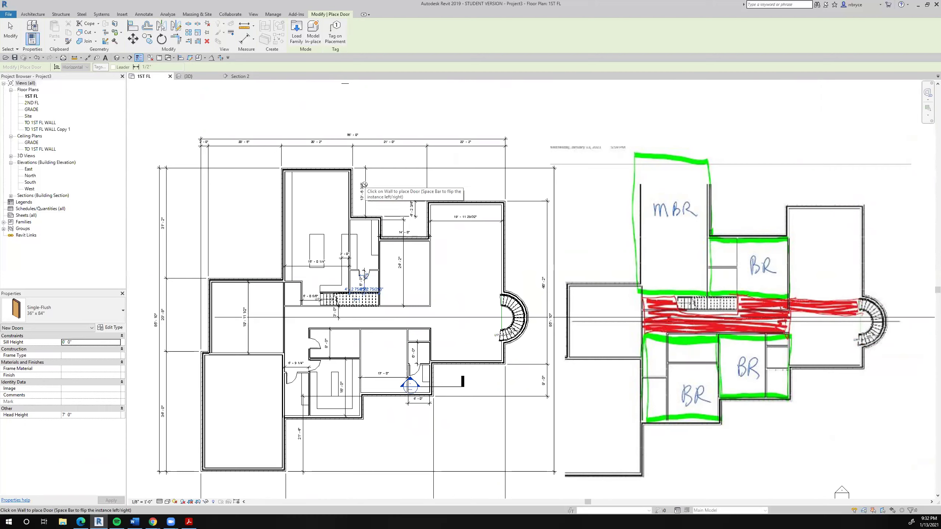
Try loading Passage Opening-Cased from the Openings library, then cancel after the load error
left_click(123, 15)
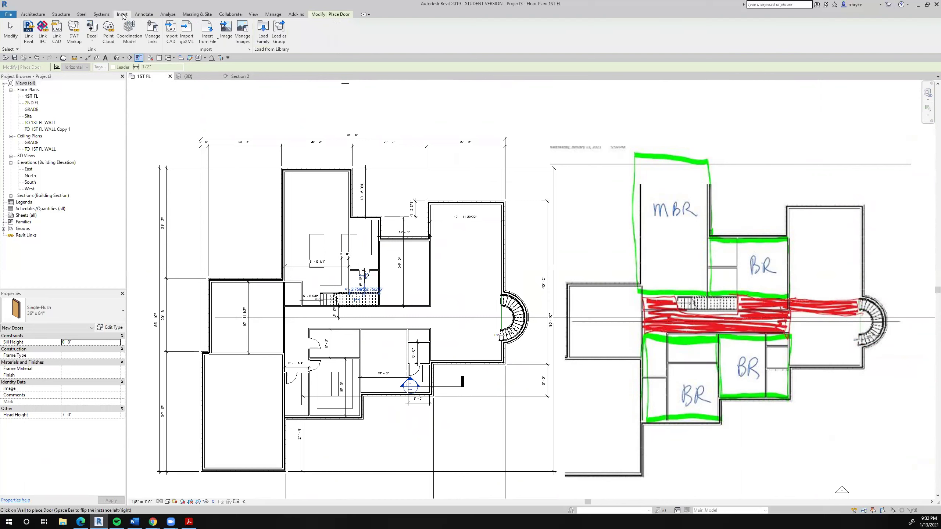
left_click(262, 33)
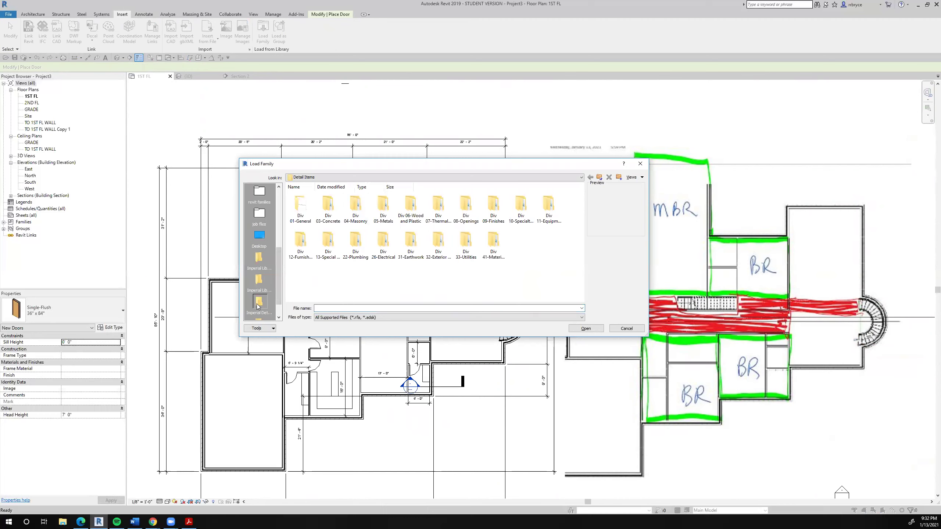
left_click(259, 281)
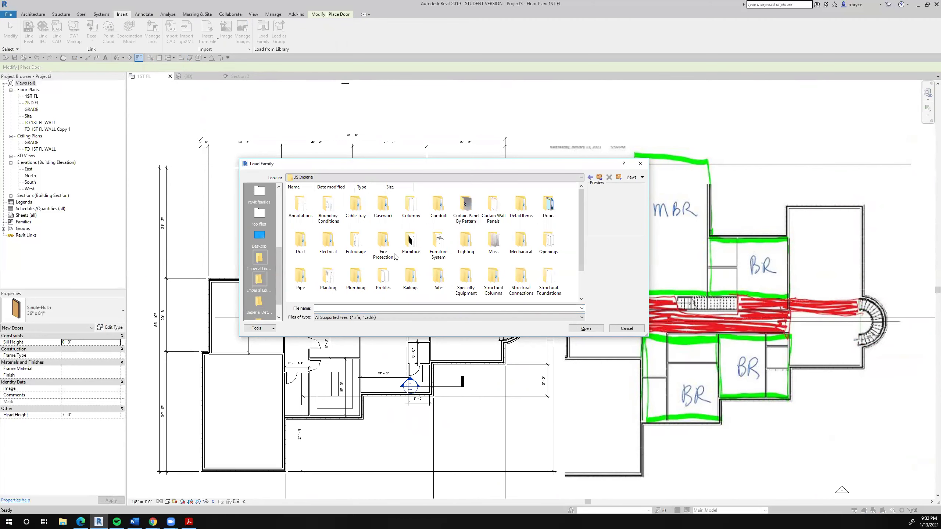
double_click(549, 243)
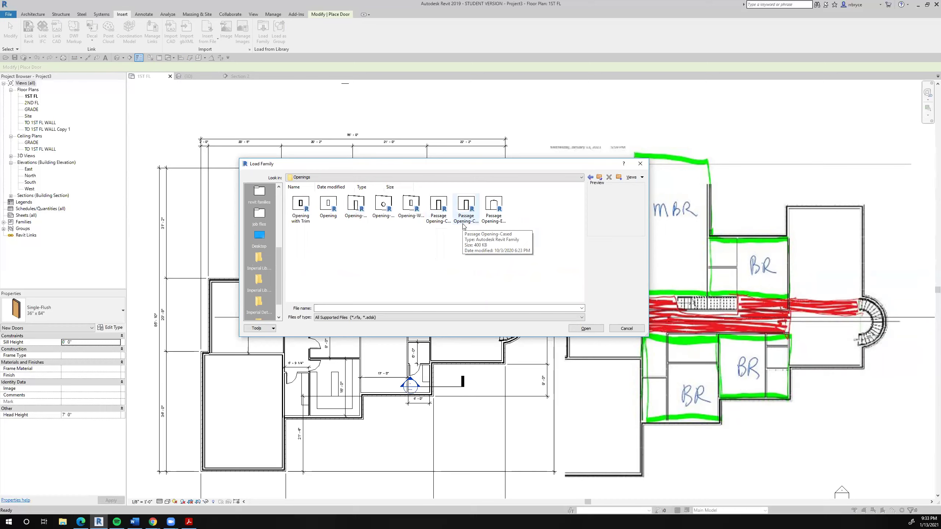
left_click(466, 208)
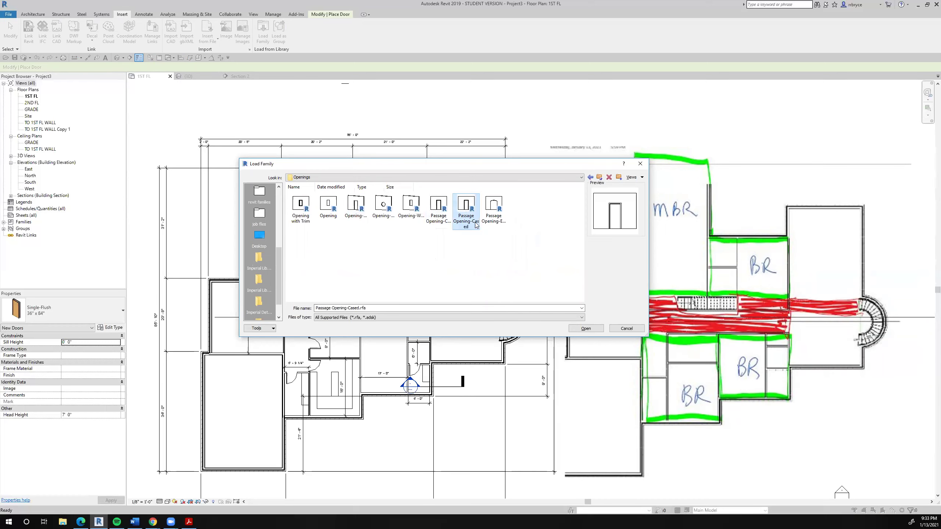
left_click(586, 328)
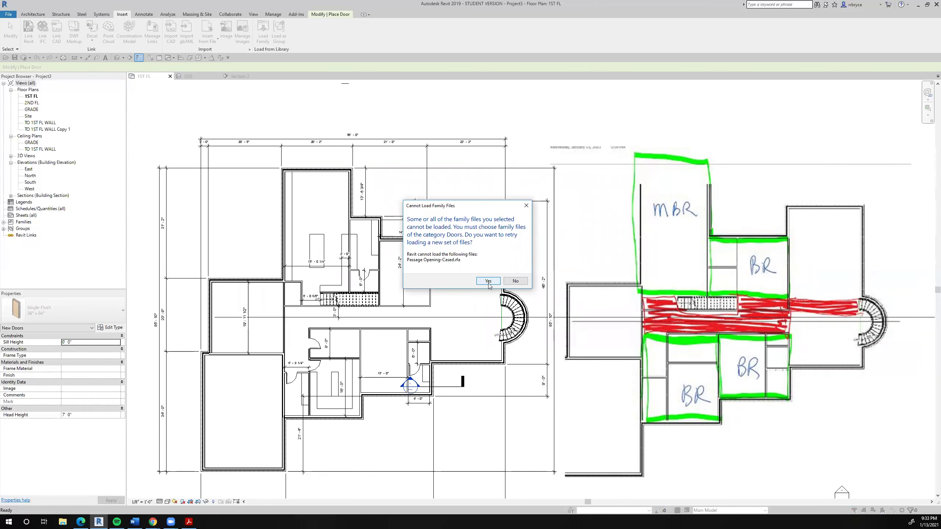
left_click(487, 281)
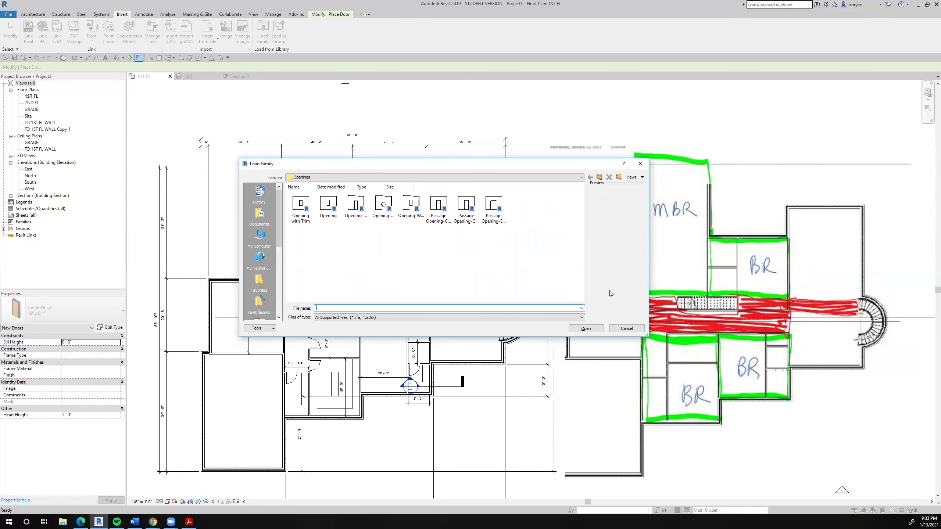
left_click(626, 328)
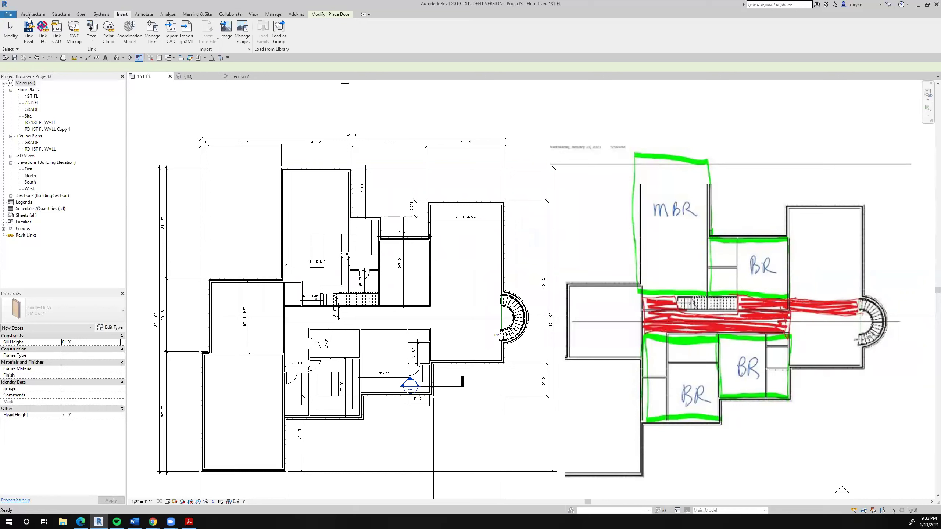
Start the Component tool and load Passage Opening-Cased from the Openings folder
left_click(33, 14)
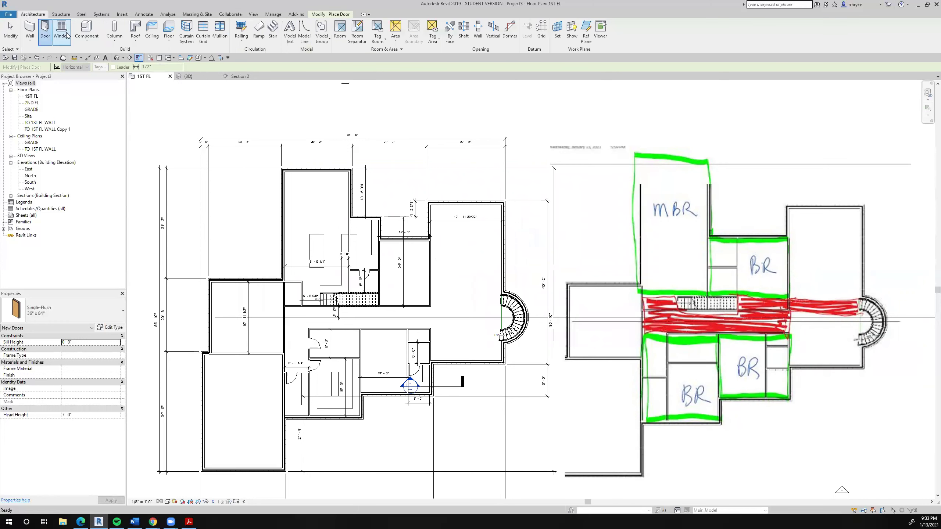
left_click(80, 30)
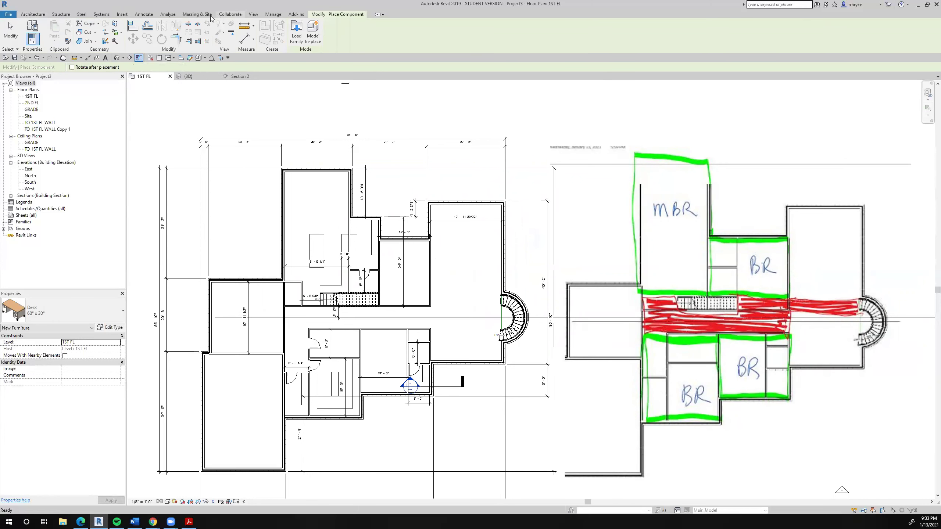
left_click(123, 14)
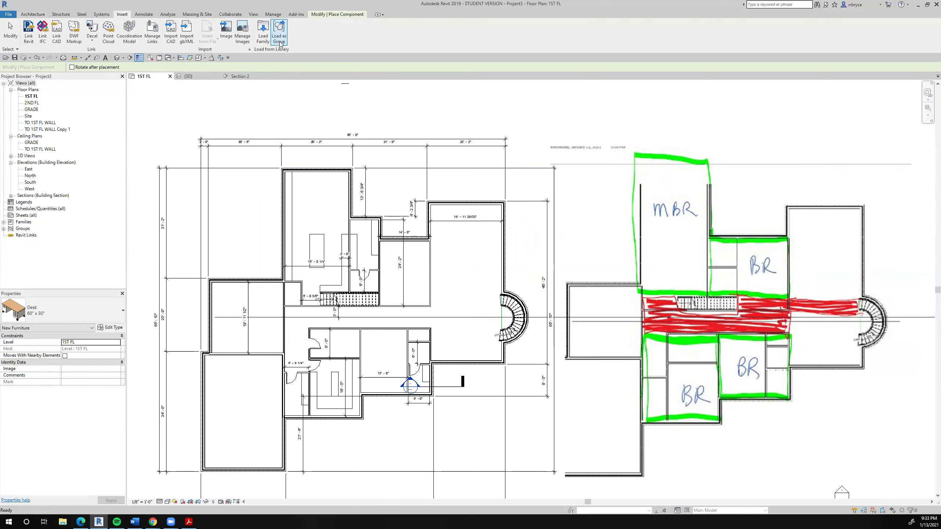
left_click(264, 37)
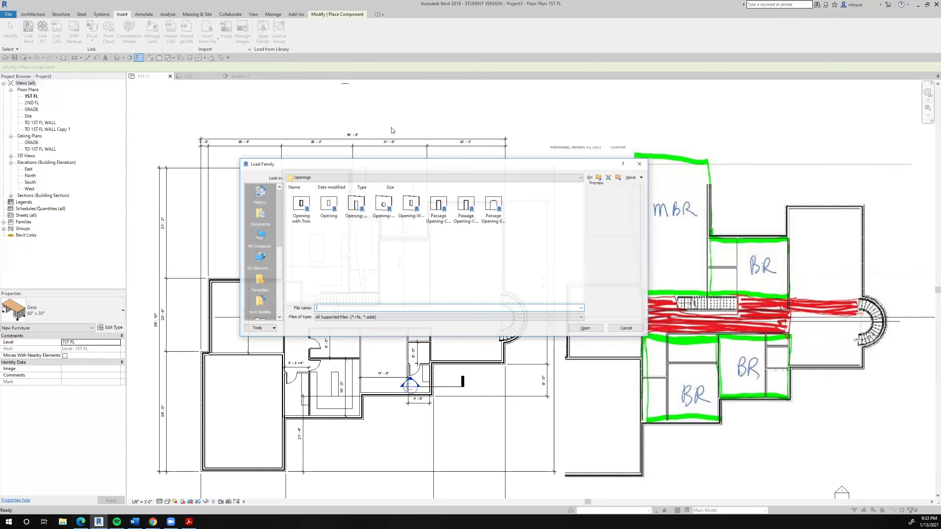
left_click(466, 205)
left_click(585, 328)
scroll(315, 306, "up", 5)
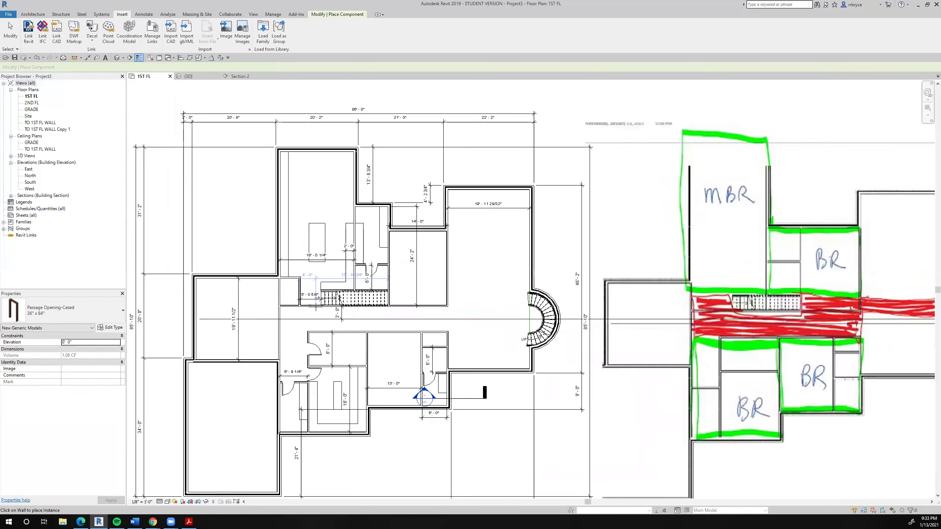
scroll(315, 306, "up", 3)
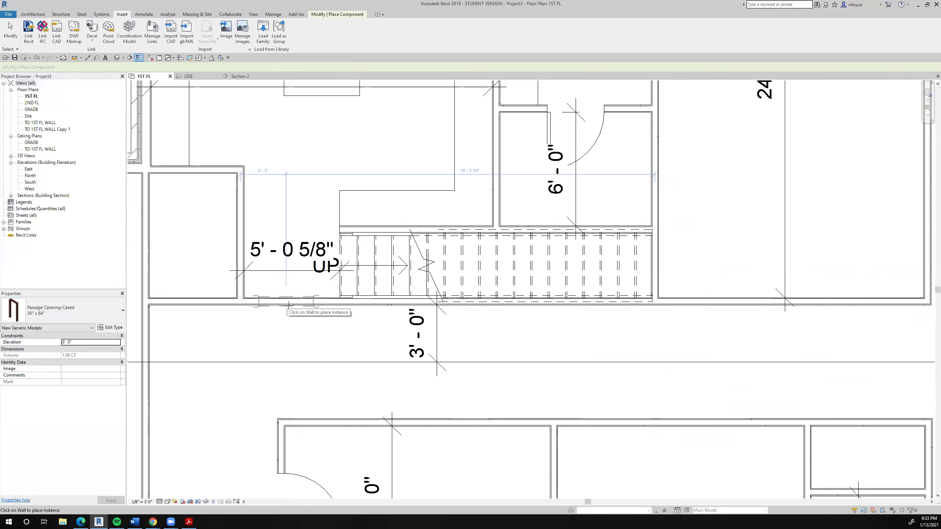
scroll(290, 305, "down", 3)
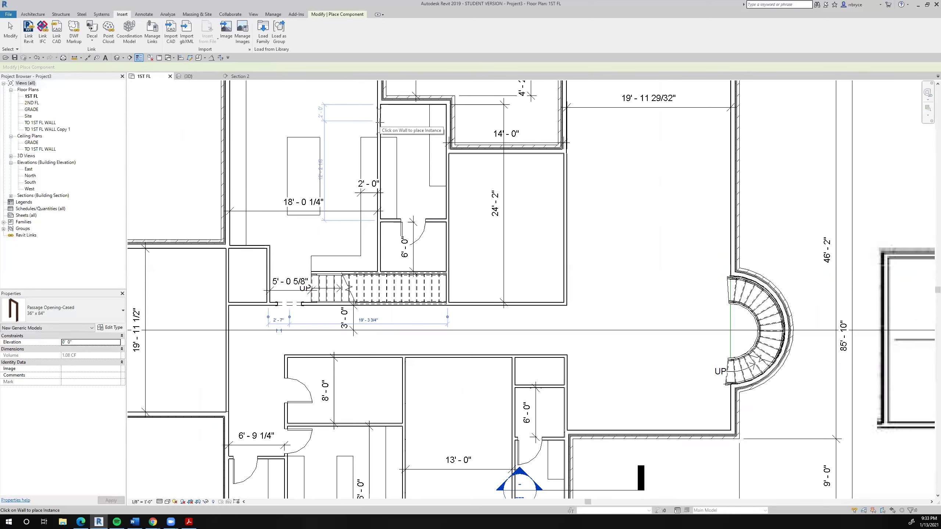
scroll(380, 124, "up", 2)
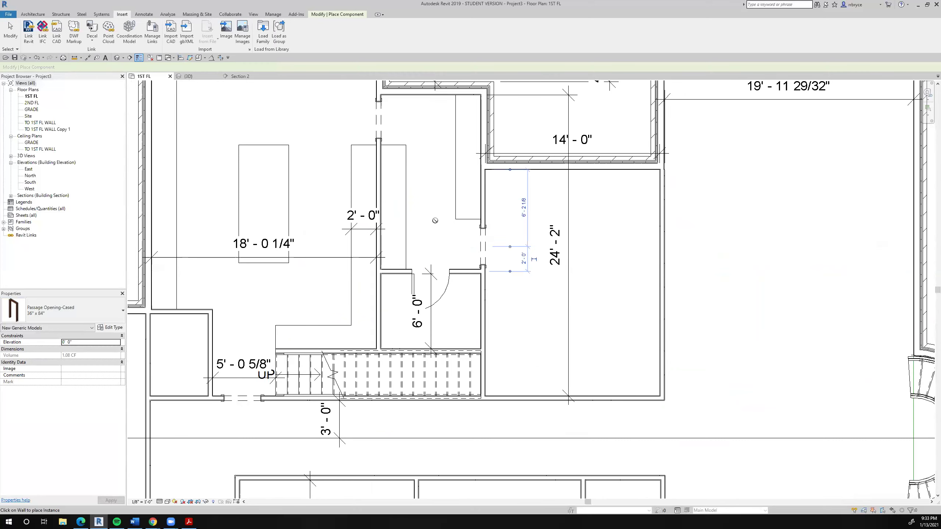
scroll(433, 221, "down", 5)
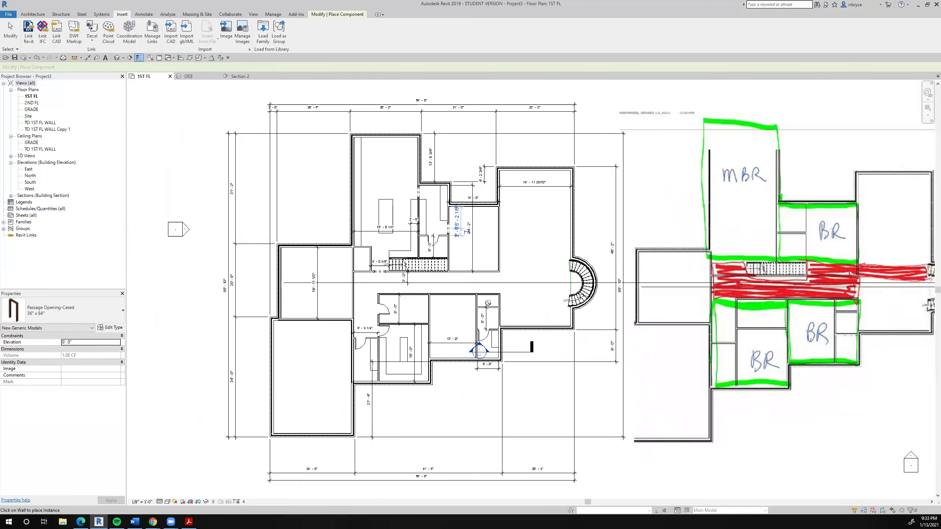
scroll(500, 314, "up", 5)
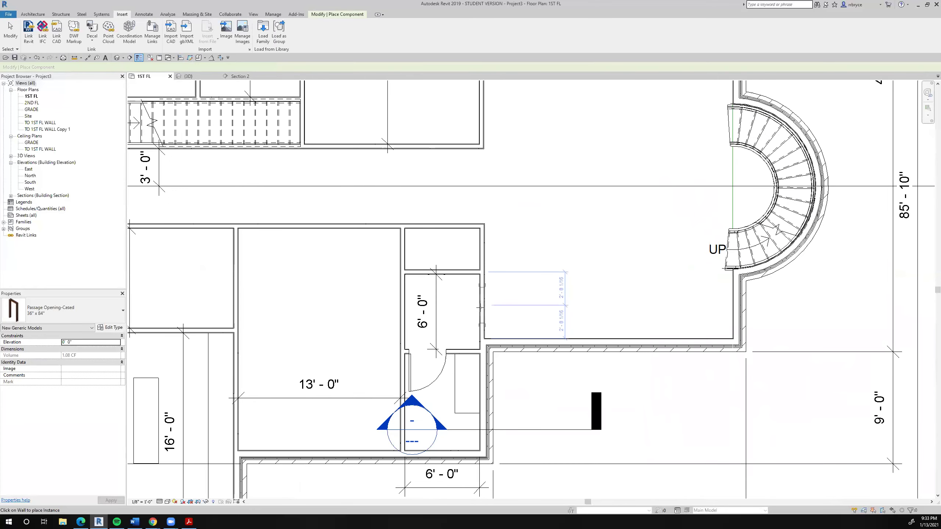
scroll(480, 308, "down", 3)
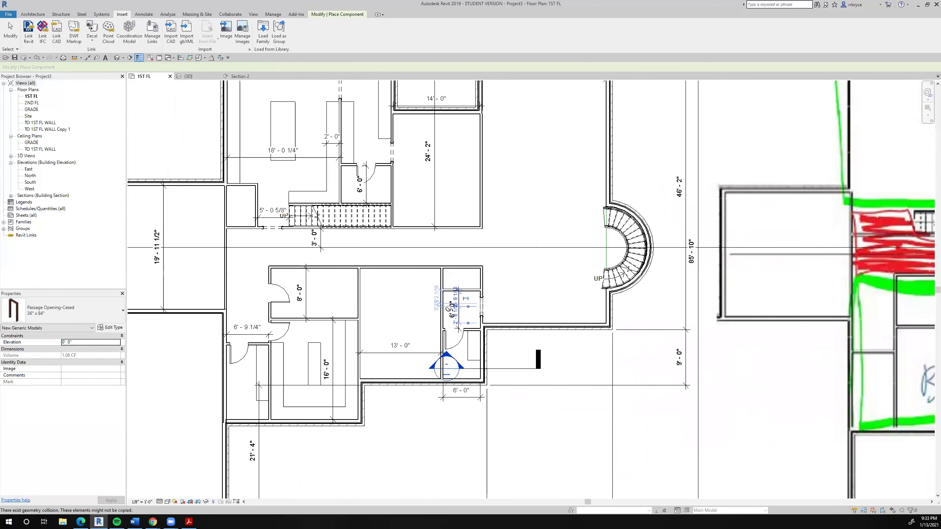
scroll(392, 312, "down", 3)
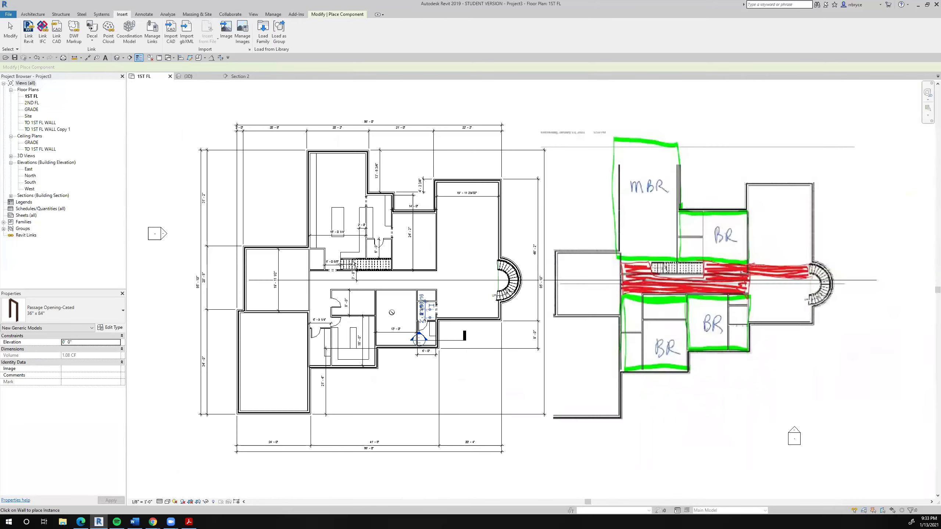
scroll(435, 235, "up", 2)
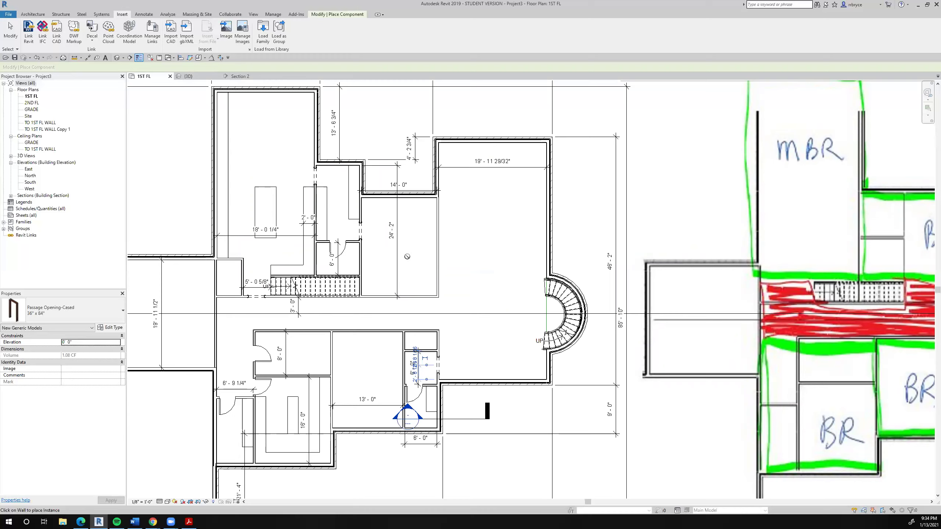
Place the cased opening in the room's right wall and take a quick measurement
left_click(440, 247)
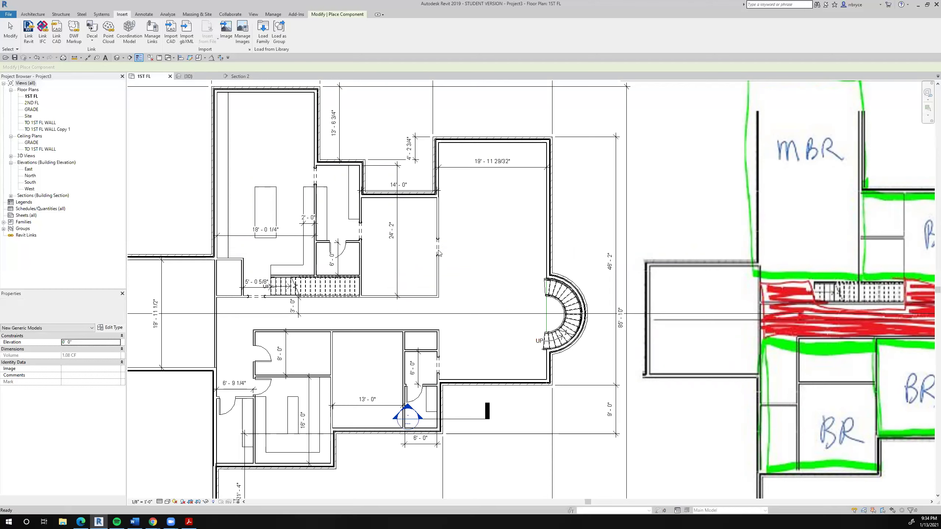
key("Escape")
key("Escape")
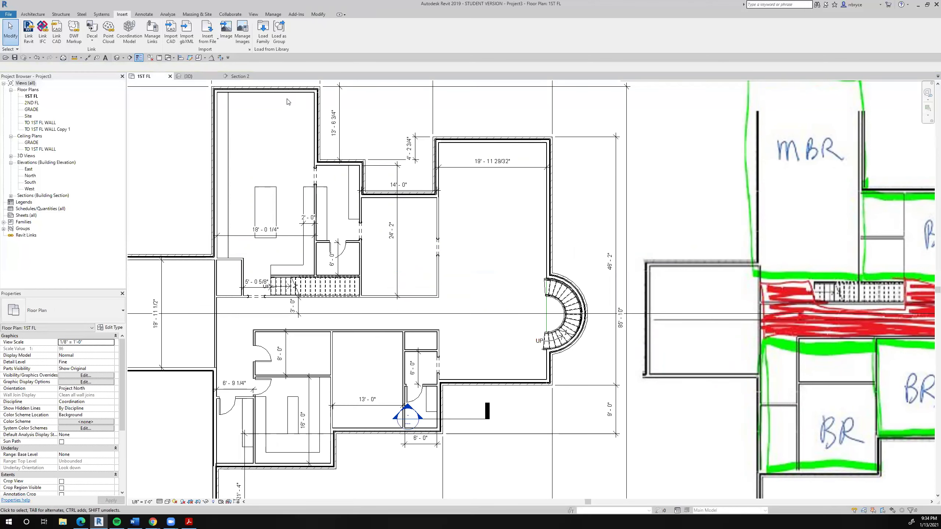
left_click(76, 58)
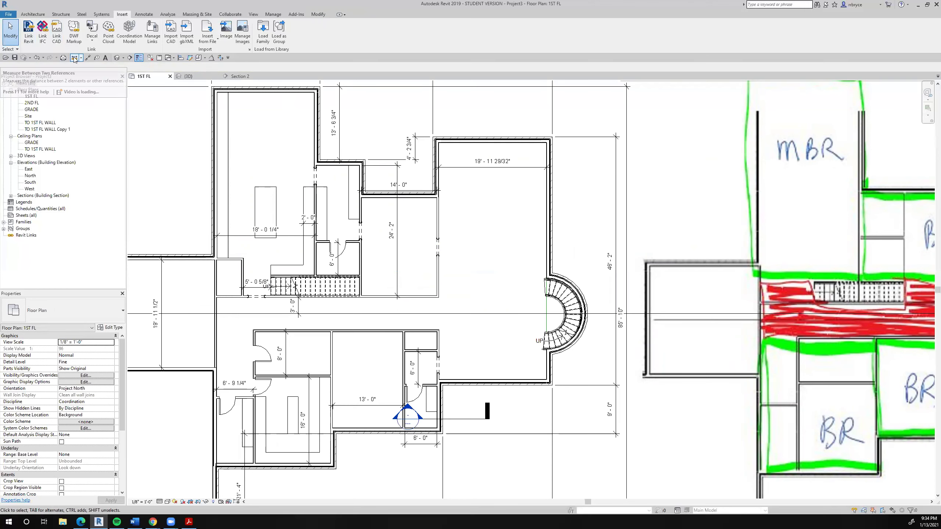
left_click(418, 296)
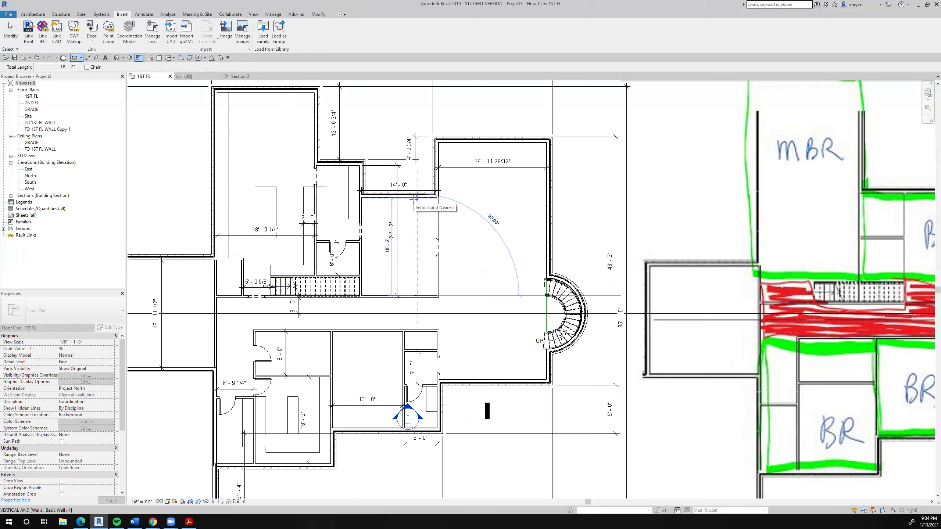
key("Escape")
key("Escape")
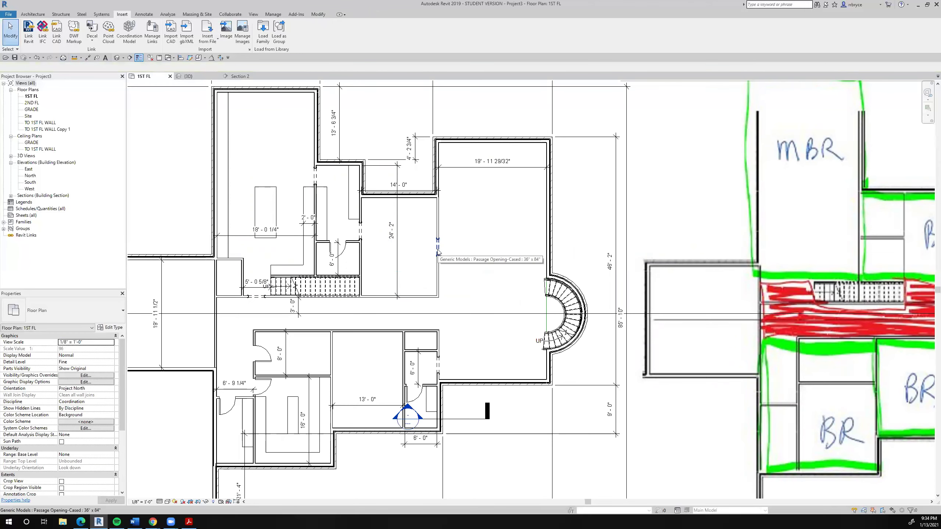
Duplicate the opening type as 16' x 84" and set its Width to 16'
left_click(439, 252)
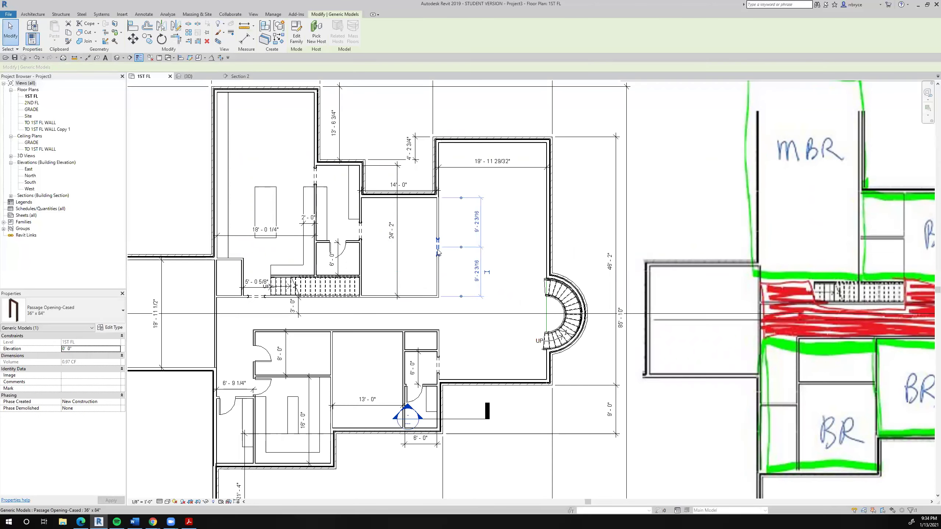
left_click(114, 328)
left_click(906, 116)
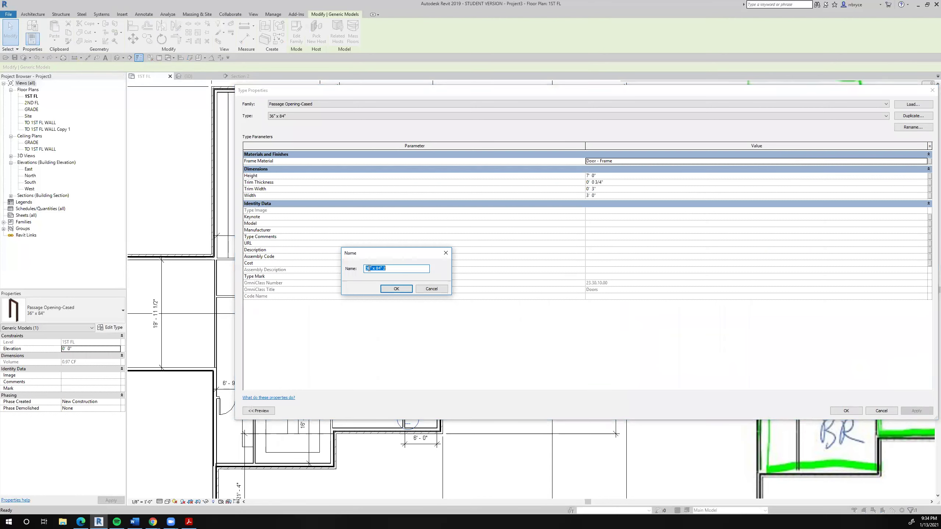
mouse_move(369, 269)
left_mouse_down()
mouse_move(356, 268)
mouse_move(373, 268)
left_mouse_up()
type("16")
key("Delete")
type("'")
left_click(394, 289)
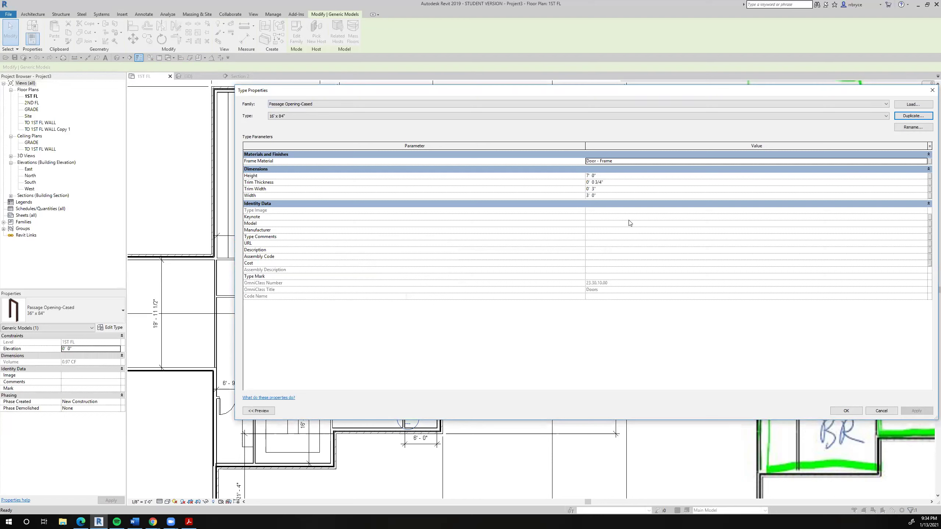
left_click(602, 196)
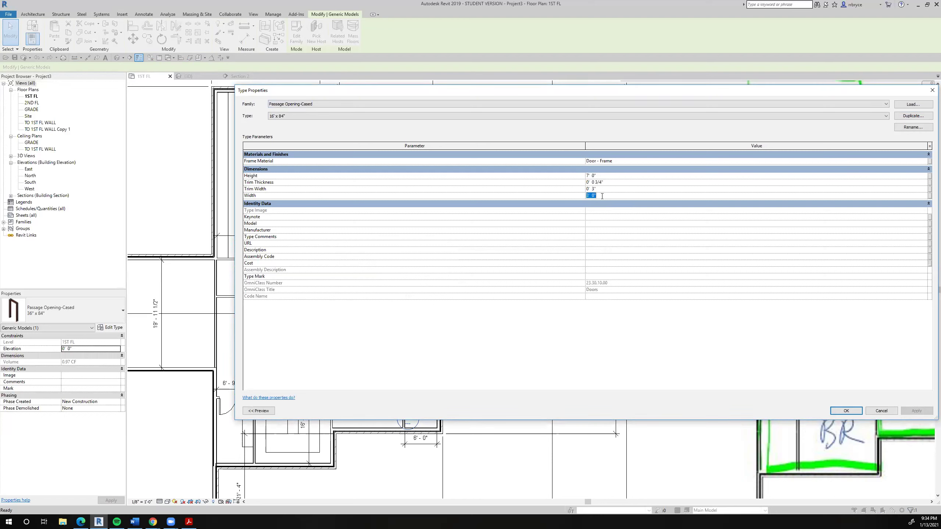
type("16")
left_click(629, 284)
key("Return")
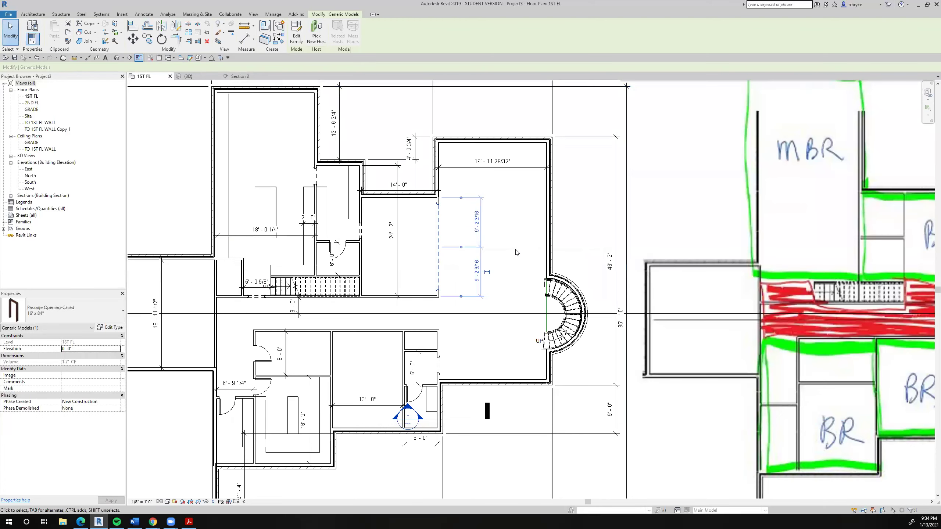
Add a two-part aligned dimension across the room's walls and set it to EQ
left_click(512, 254)
scroll(430, 241, "up", 3)
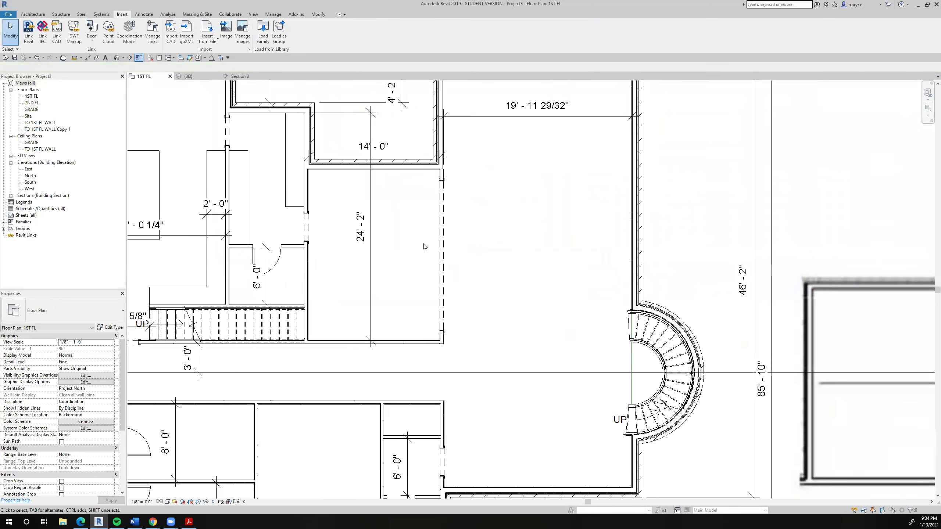
middle_click_drag(496, 245, 549, 241)
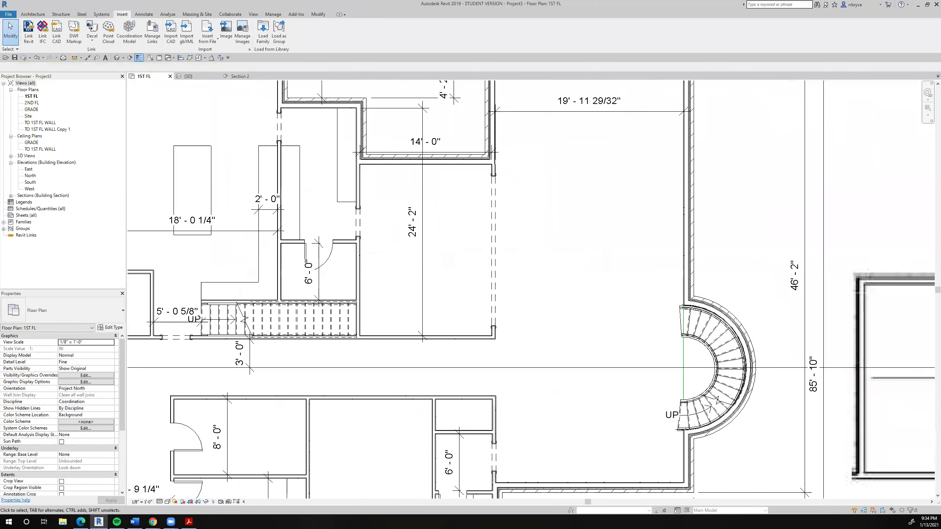
left_click(88, 57)
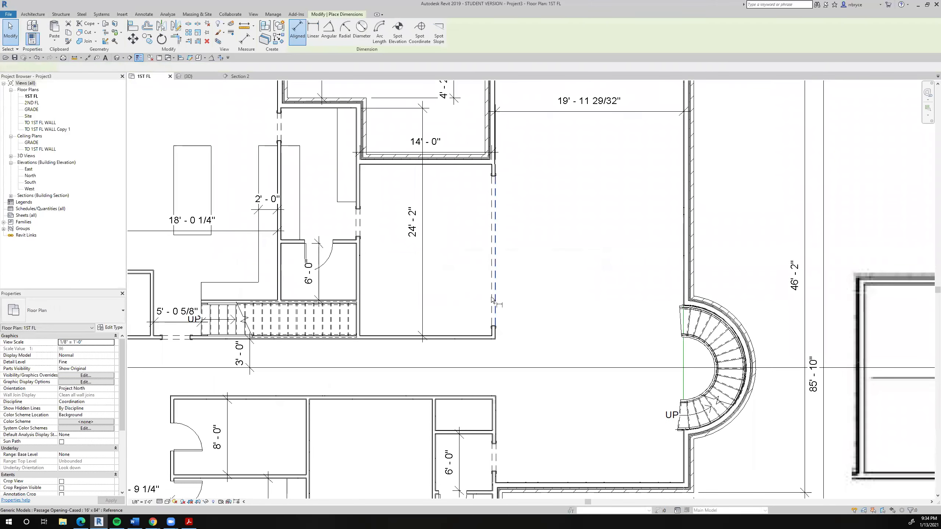
left_click(495, 243)
left_click(501, 251)
left_click(496, 249)
left_click(478, 165)
left_click(553, 196)
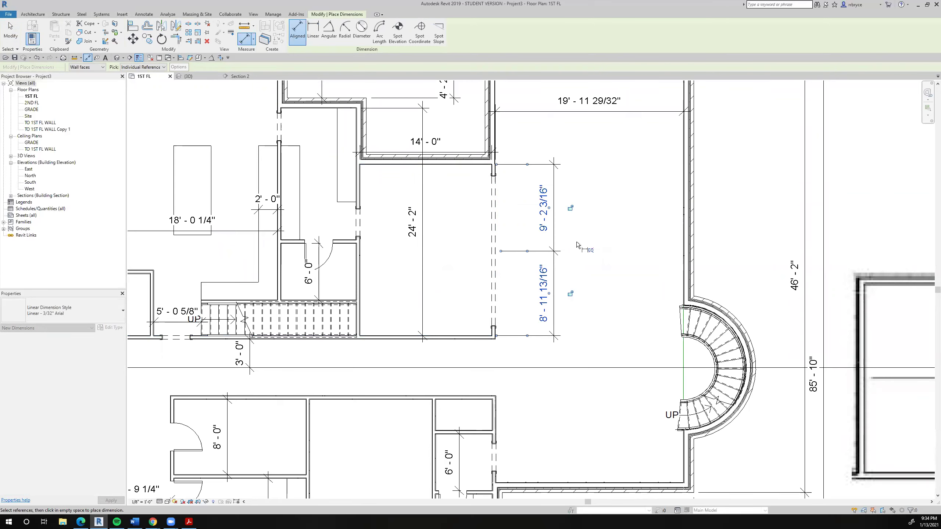
left_click(590, 251)
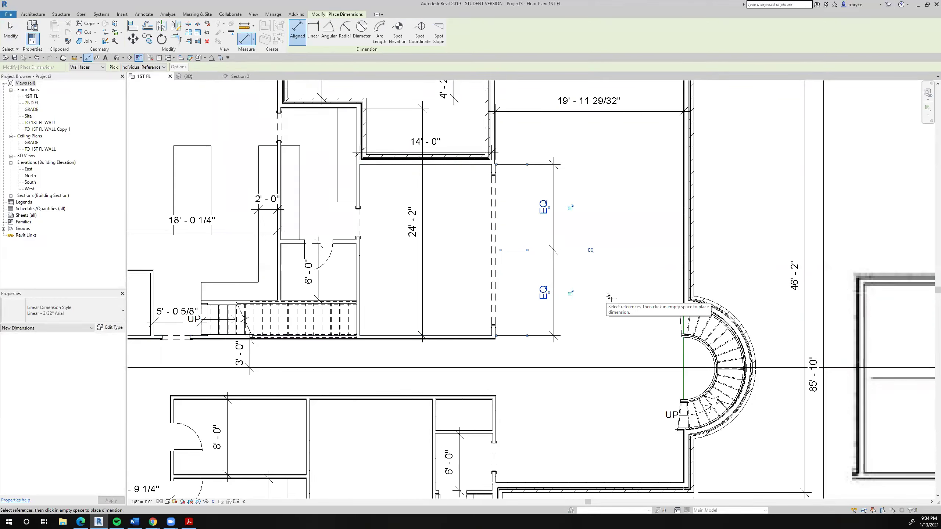
key("Escape")
key("Escape")
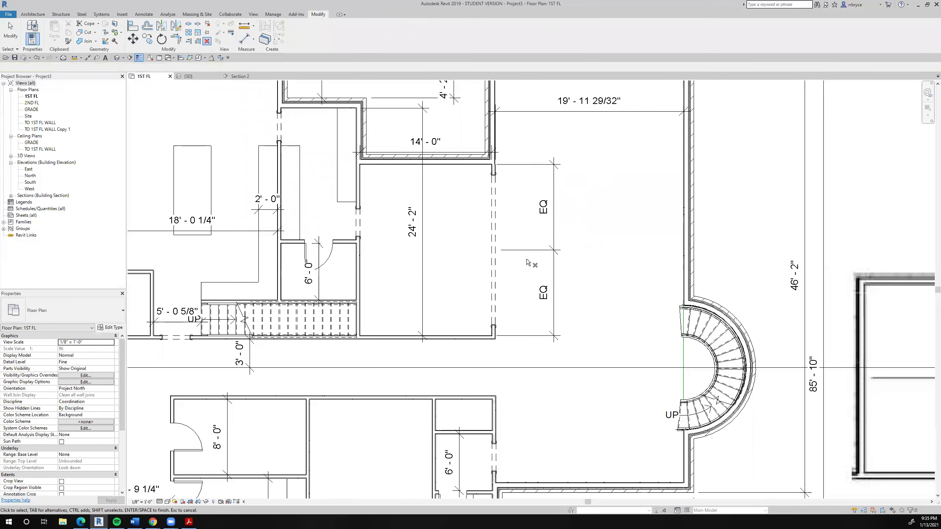
Delete the EQ dimension while keeping the walls constrained
left_click(535, 255)
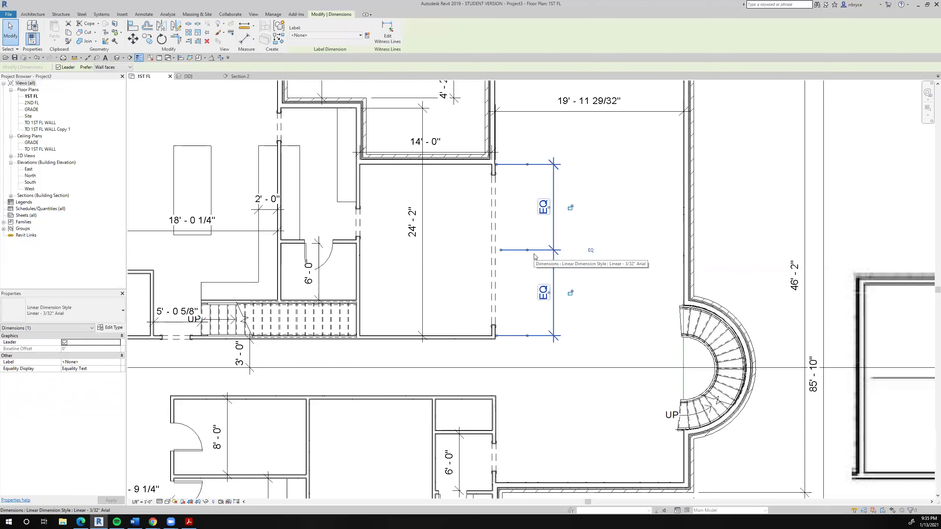
key("Delete")
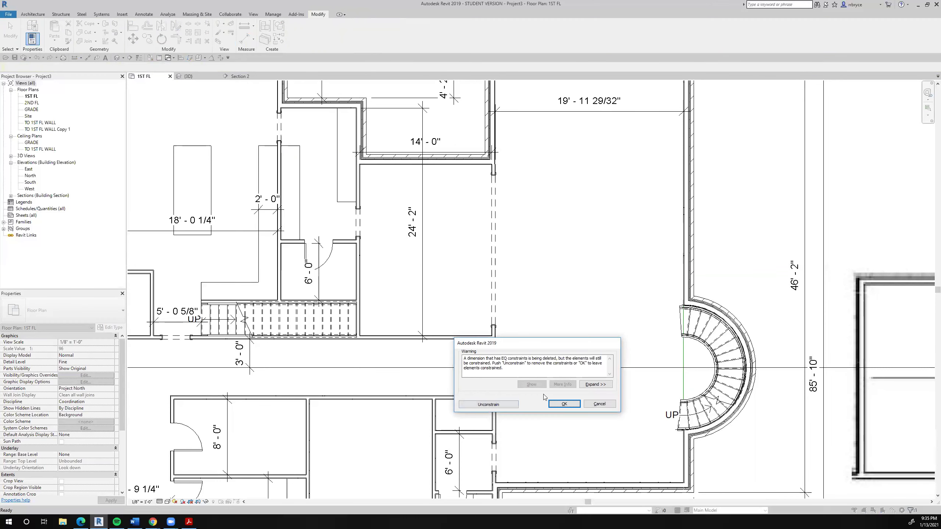
left_click(564, 404)
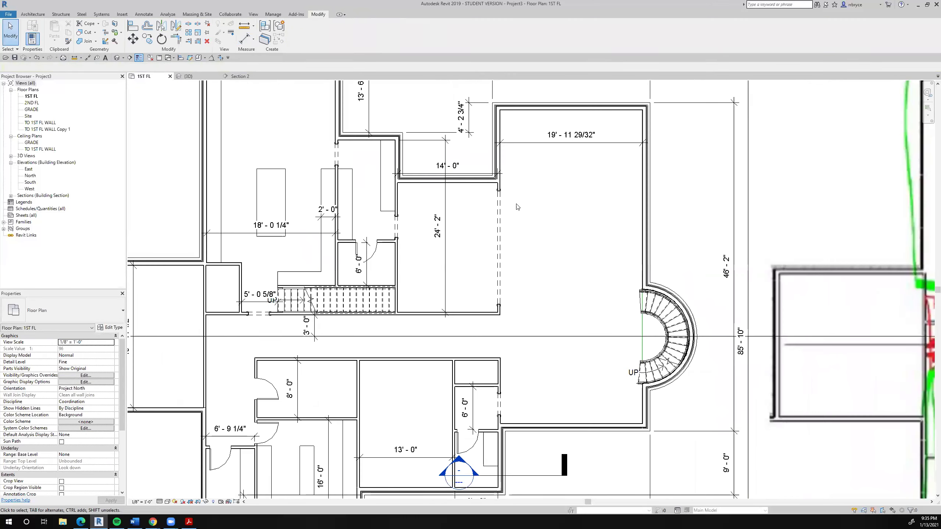
Start placing a door, then bring up the Insert tools for loading a door family
scroll(517, 252, "down", 1)
scroll(517, 251, "down", 3)
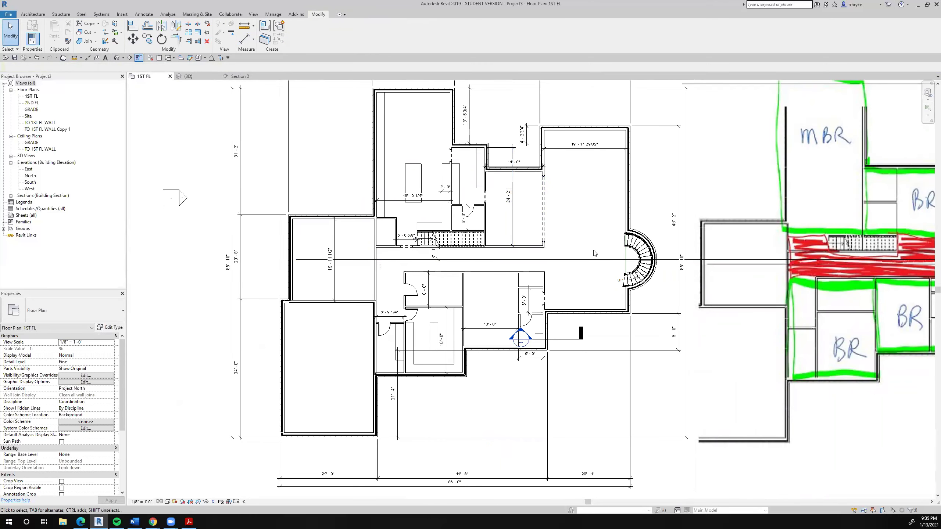
scroll(537, 301, "up", 3)
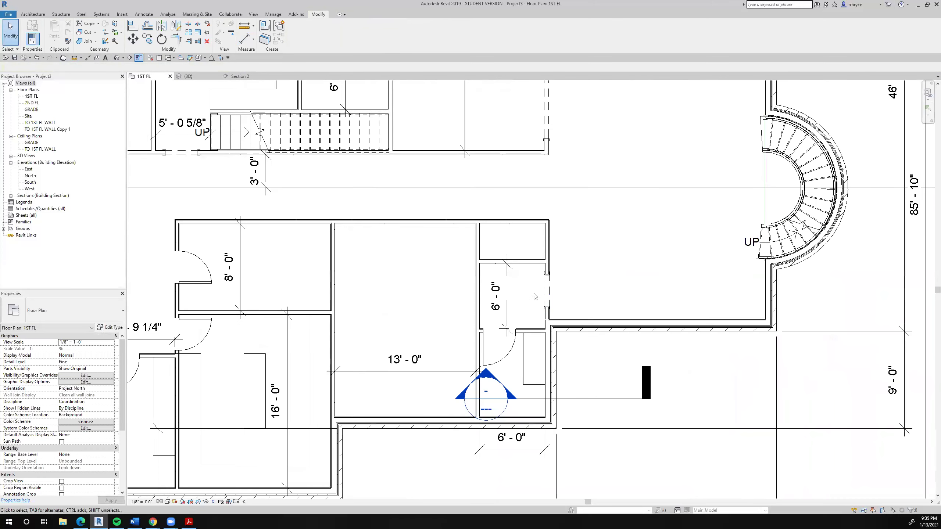
scroll(535, 296, "down", 2)
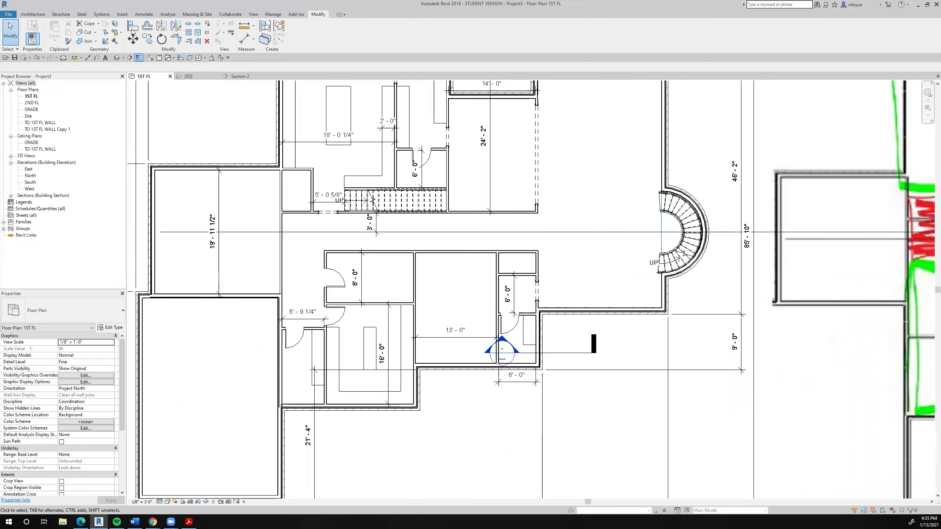
left_click(40, 14)
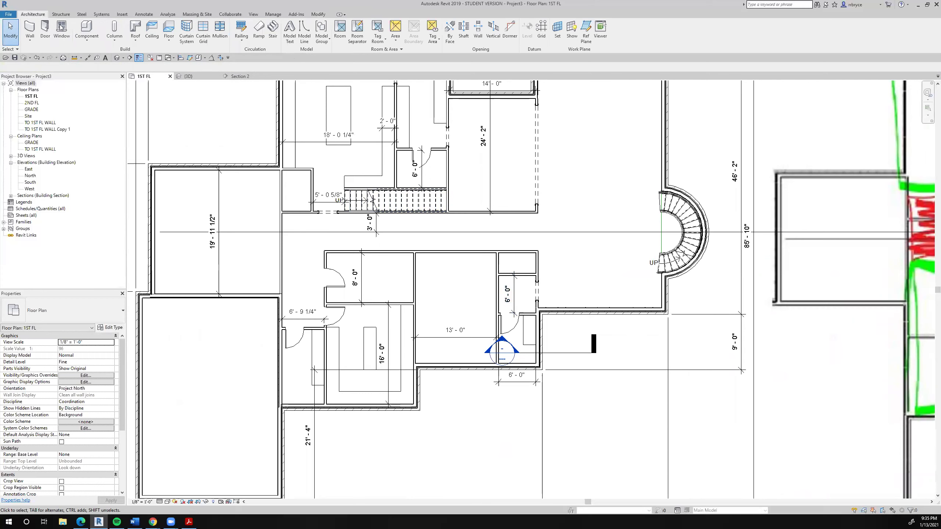
left_click(45, 27)
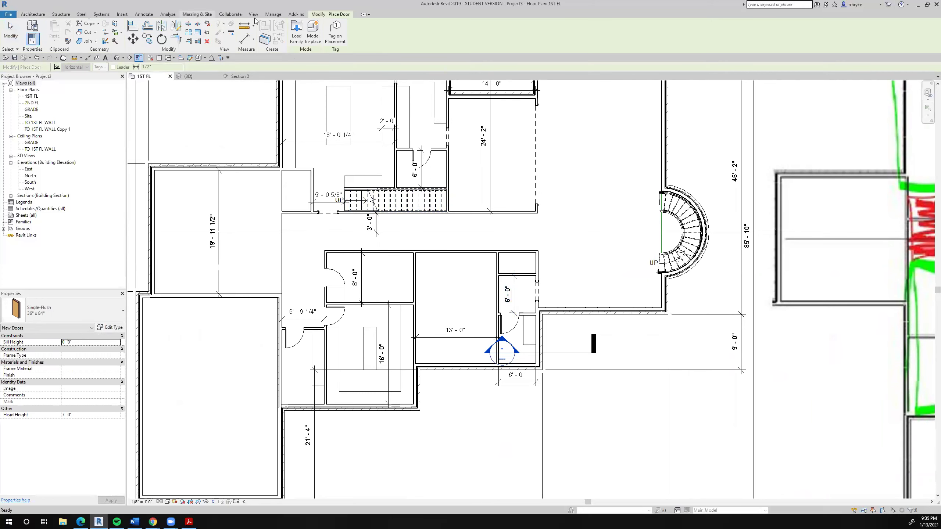
left_click(122, 14)
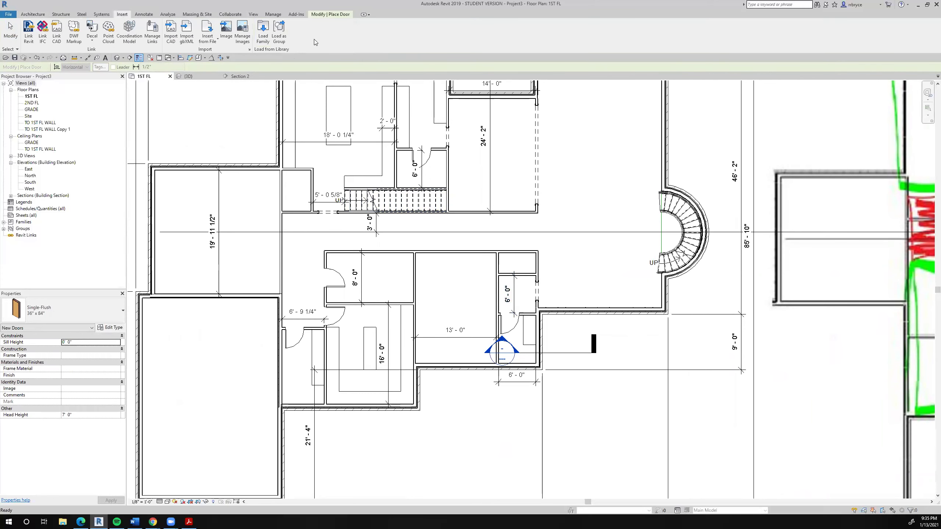
Load Door-Interior-Double-Full Glass-Wood from the US Imperial Doors > Residential folder
left_click(264, 32)
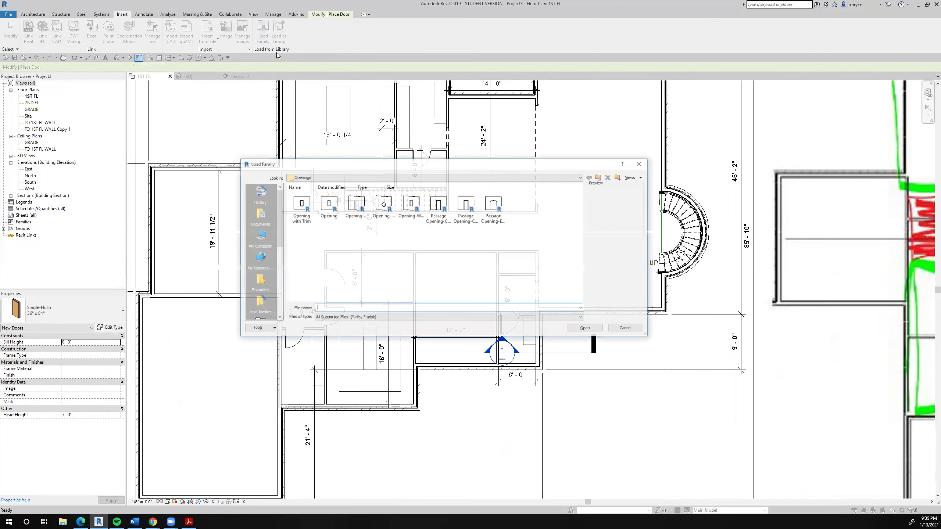
left_click(599, 177)
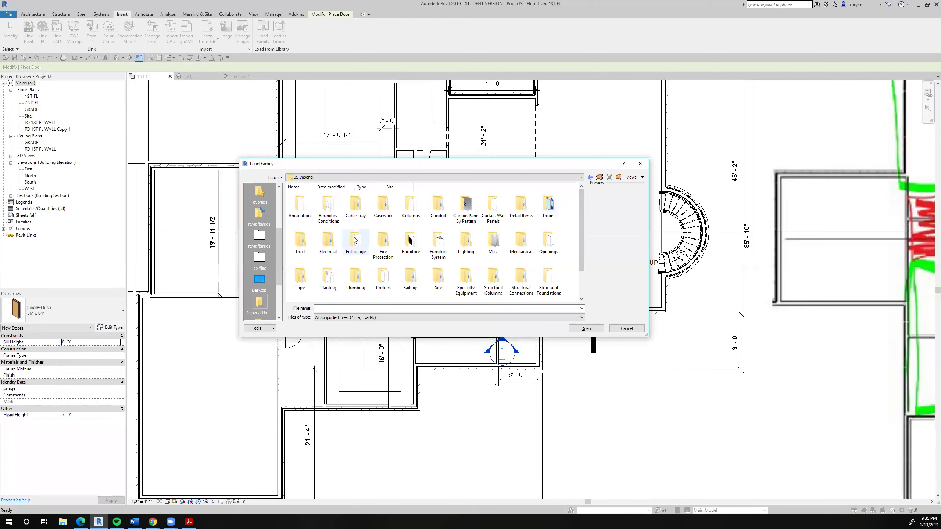
double_click(549, 208)
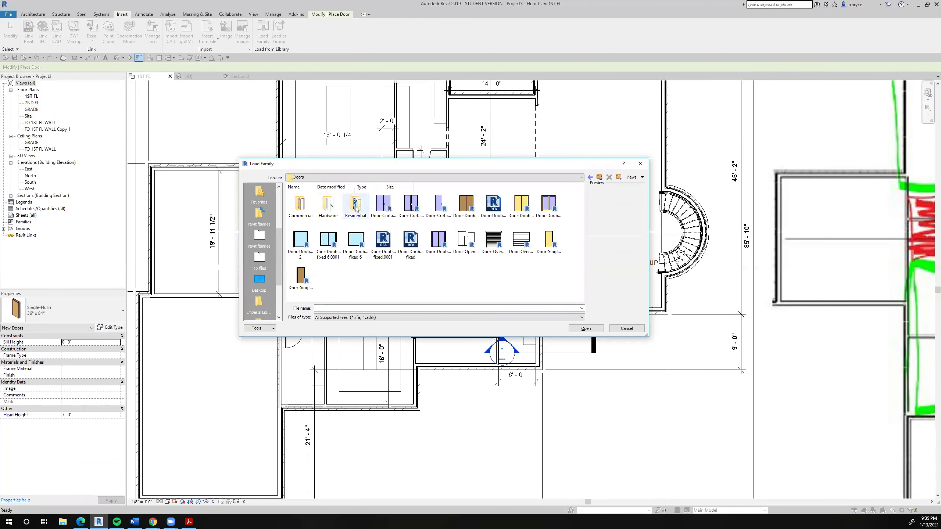
double_click(355, 207)
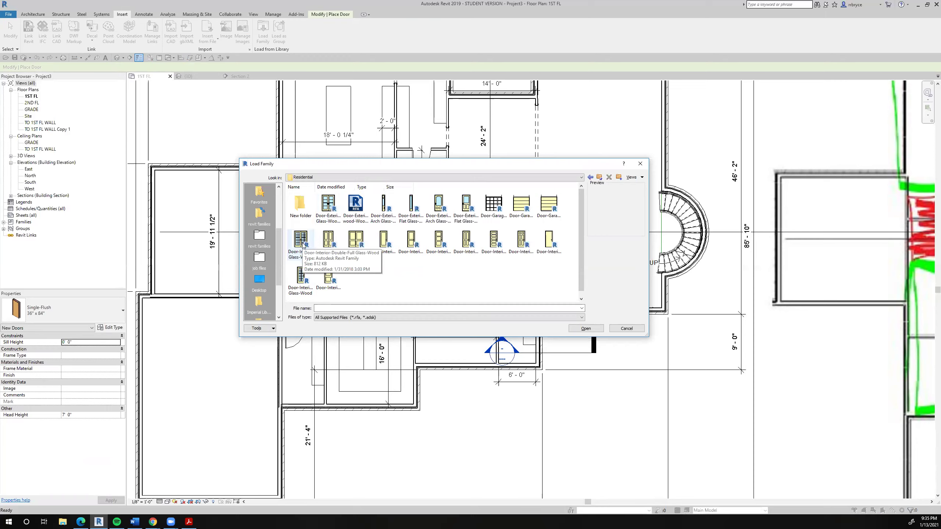
double_click(294, 206)
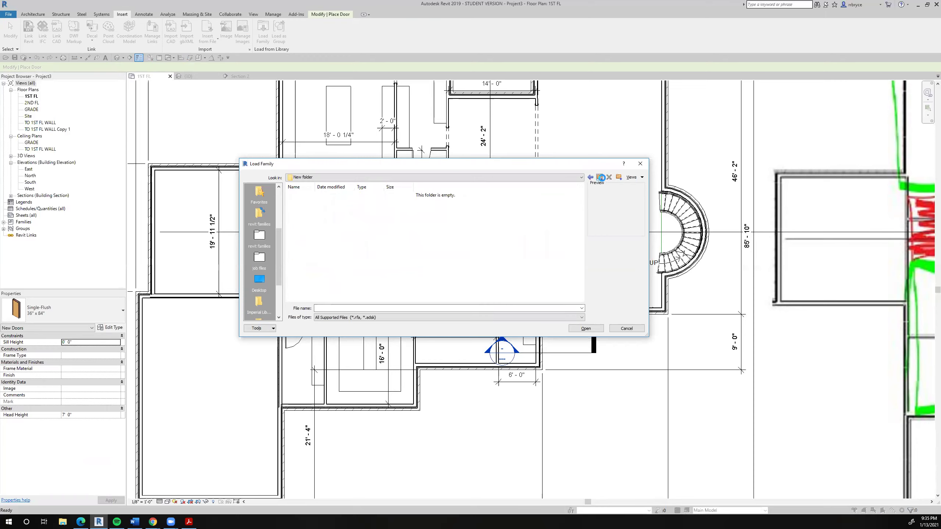
left_click(601, 180)
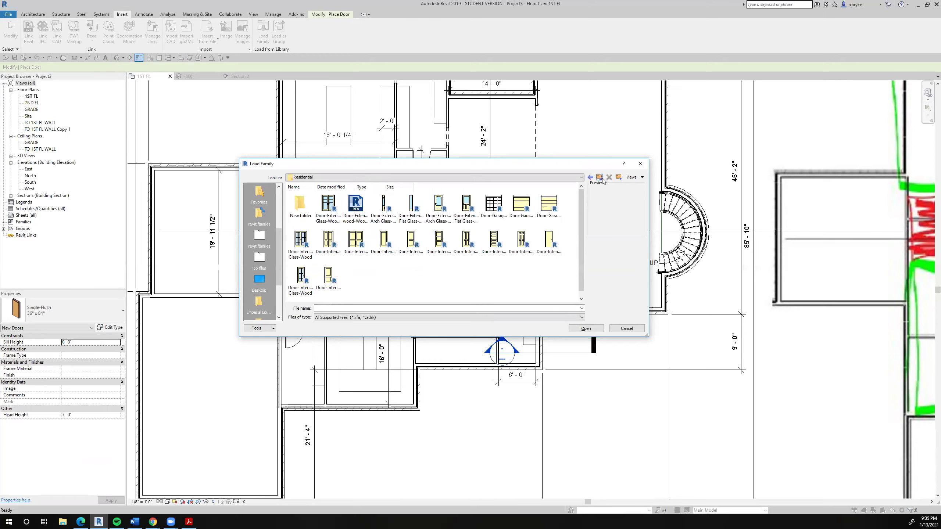
left_click(298, 242)
left_click(586, 328)
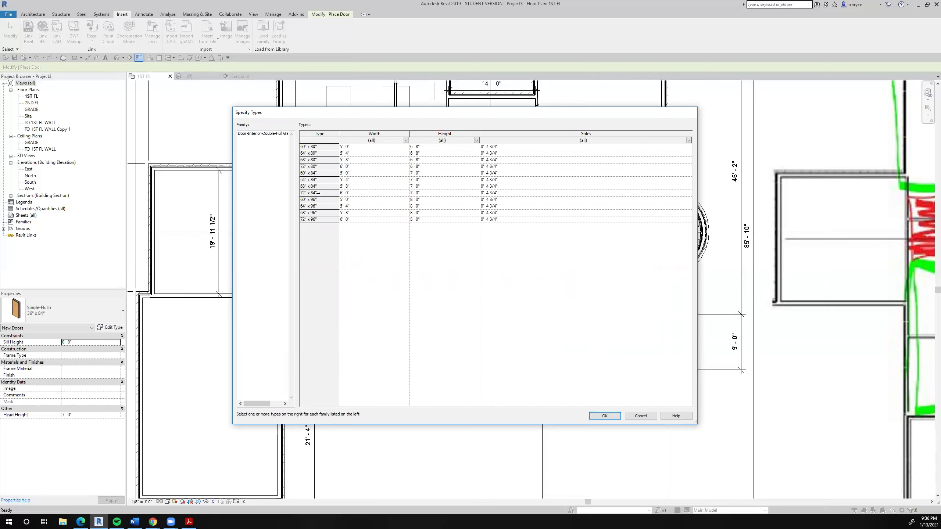
Choose the 72" x 84" size and place the double door in the closet's left wall
left_click(317, 193)
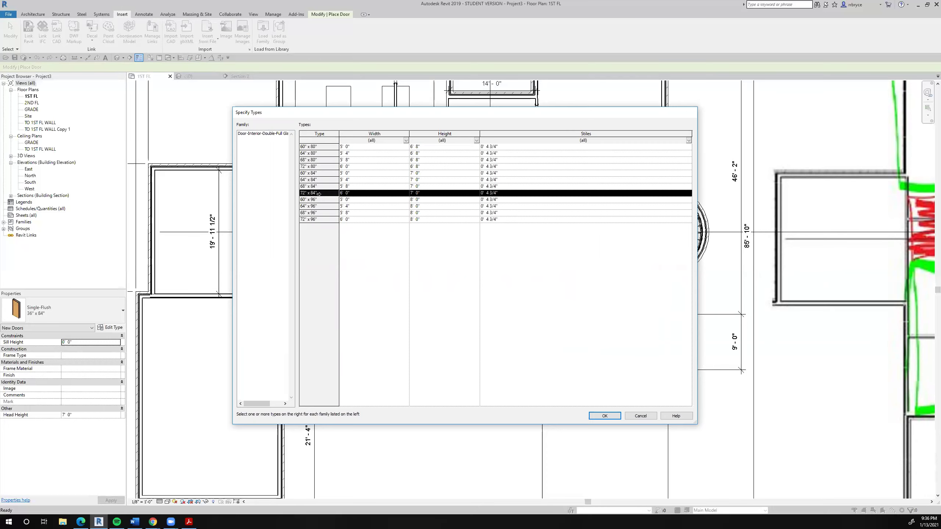
left_click(604, 415)
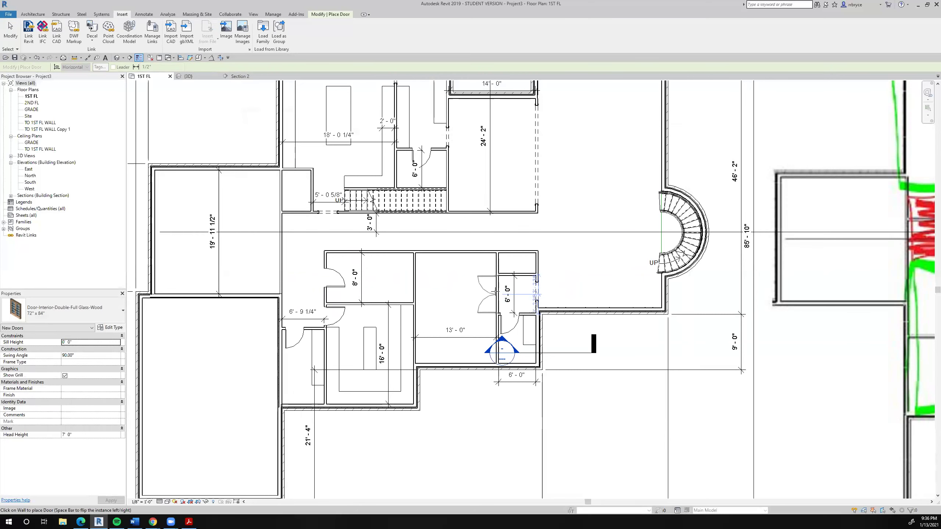
scroll(495, 293, "up", 3)
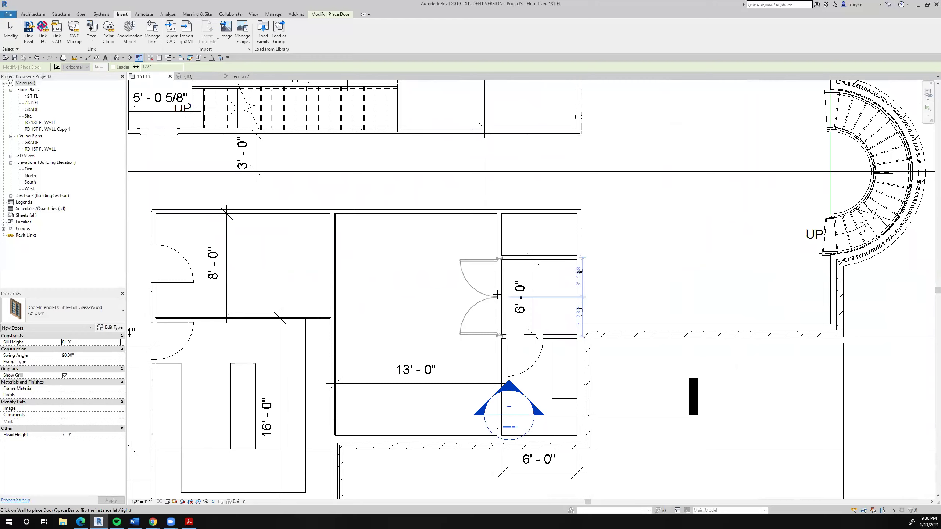
left_click(497, 296)
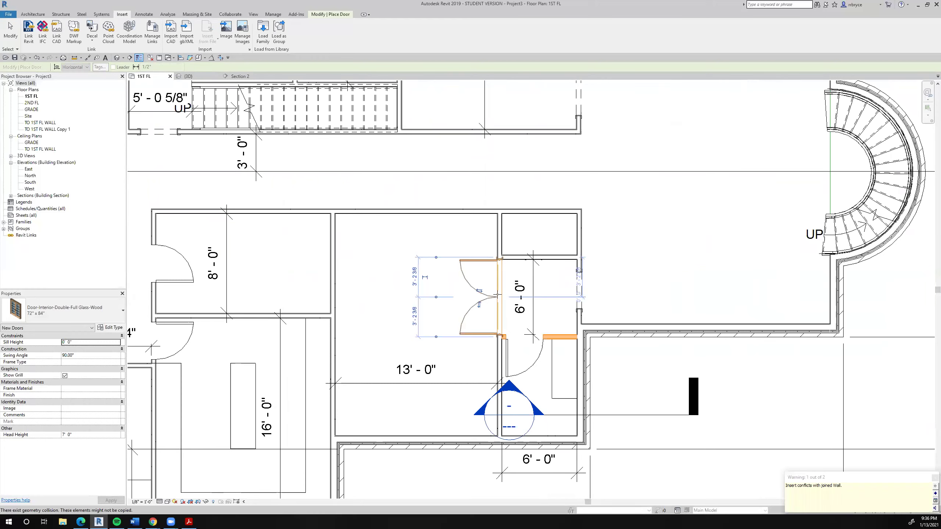
key("Escape")
key("Escape")
scroll(510, 219, "up", 2)
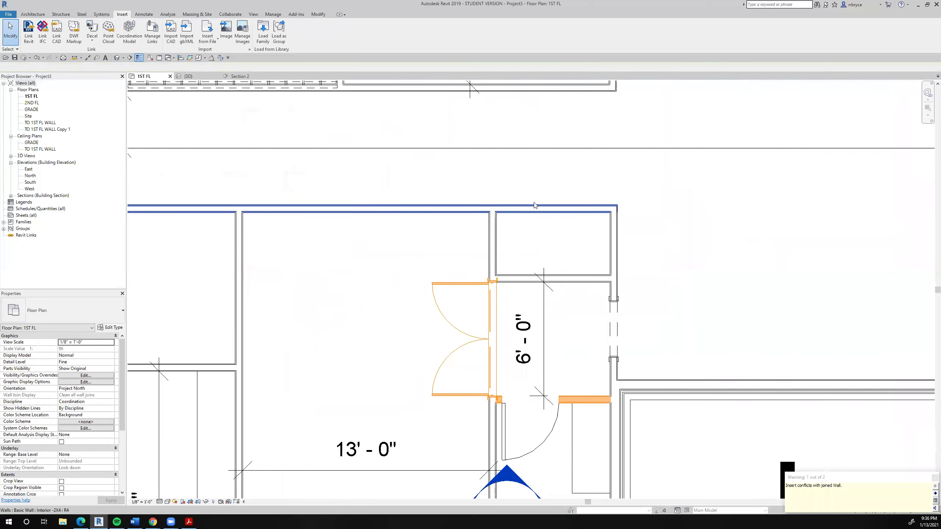
Dimension the small room between its top and bottom wall faces
left_click(88, 57)
left_click(571, 218)
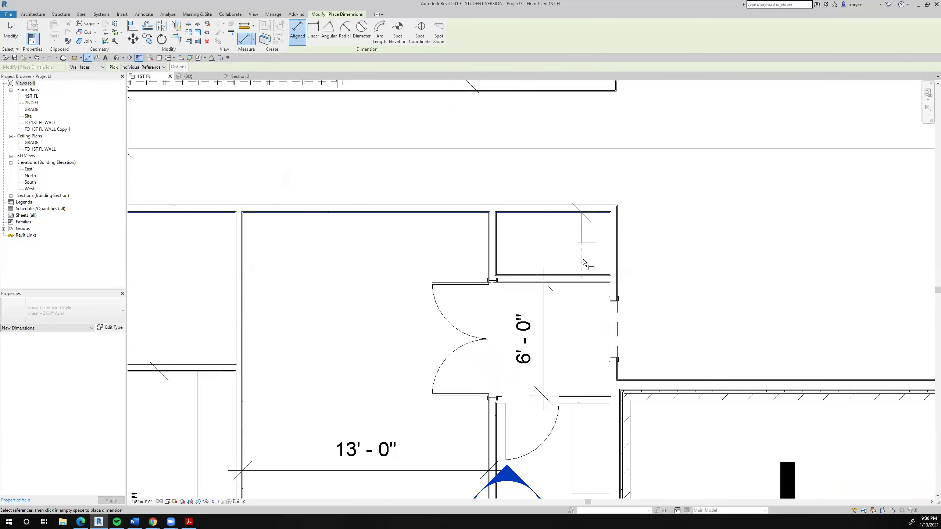
left_click(592, 276)
left_click(652, 277)
key("Escape")
key("Escape")
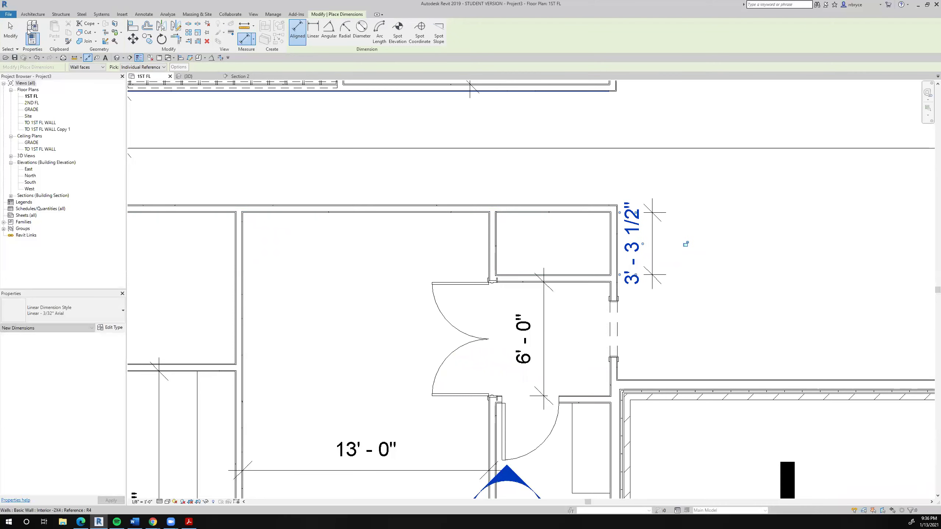
Move the room's lower wall so the room is 2' - 0" deep
left_click(589, 280)
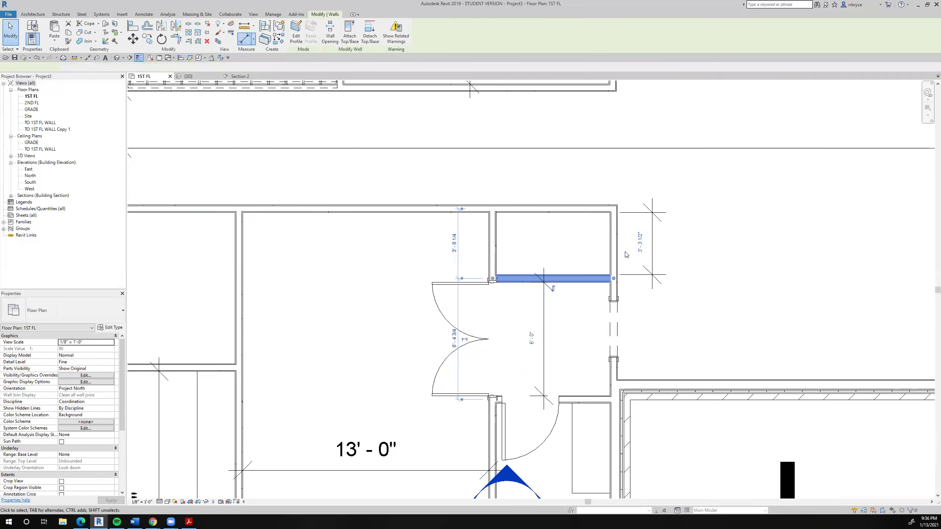
left_click(632, 244)
type("2")
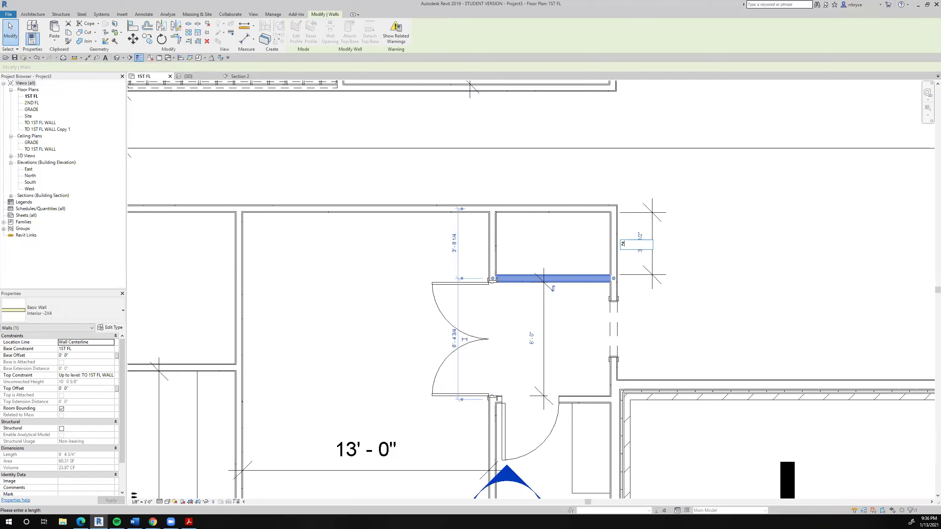
key("Return")
key("Escape")
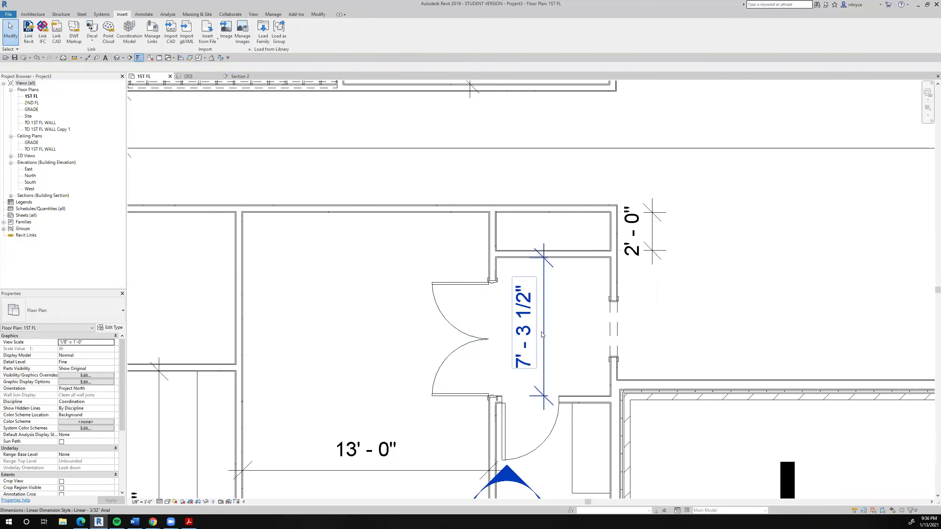
scroll(543, 333, "down", 5)
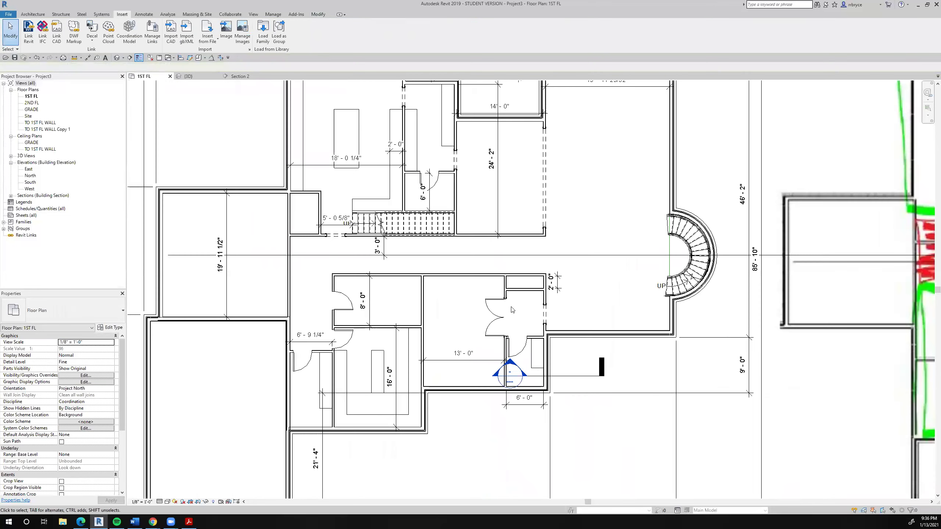
middle_click_drag(525, 283, 481, 381)
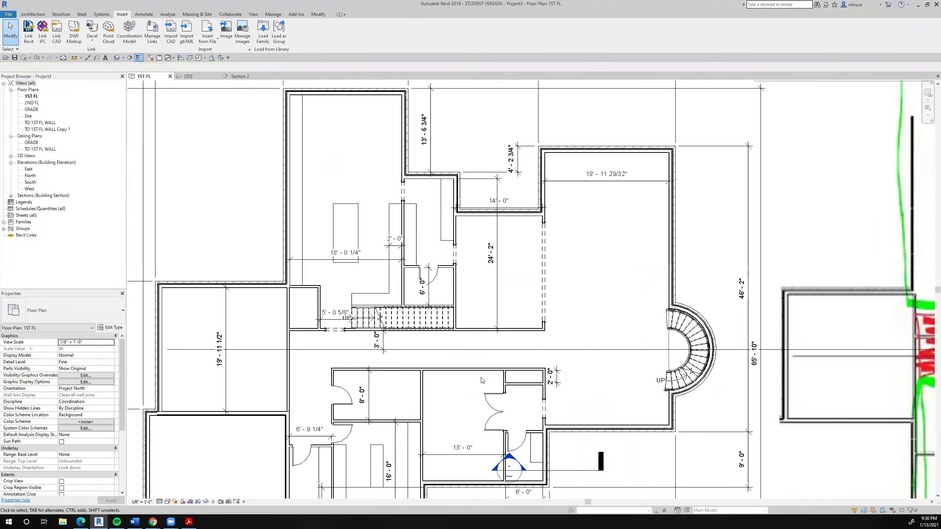
scroll(320, 261, "up", 2)
scroll(322, 261, "up", 2)
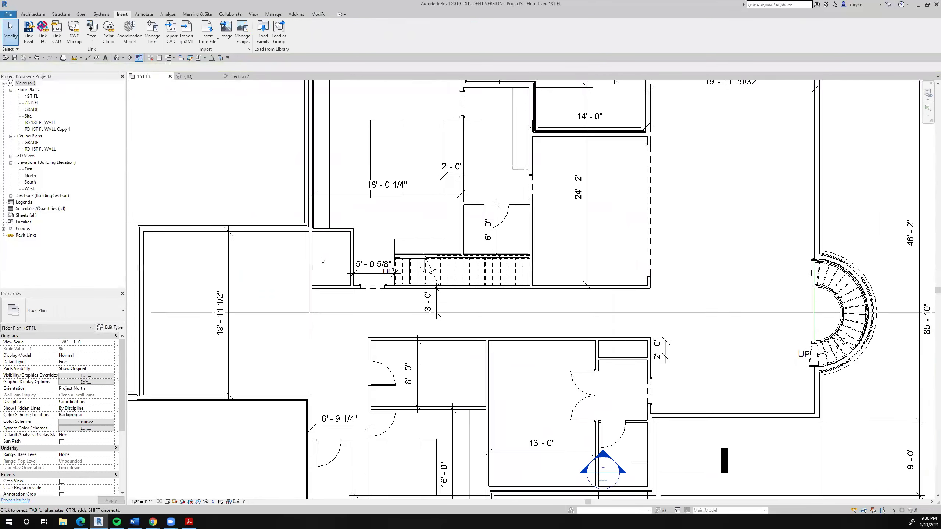
scroll(321, 261, "up", 1)
scroll(332, 256, "down", 2)
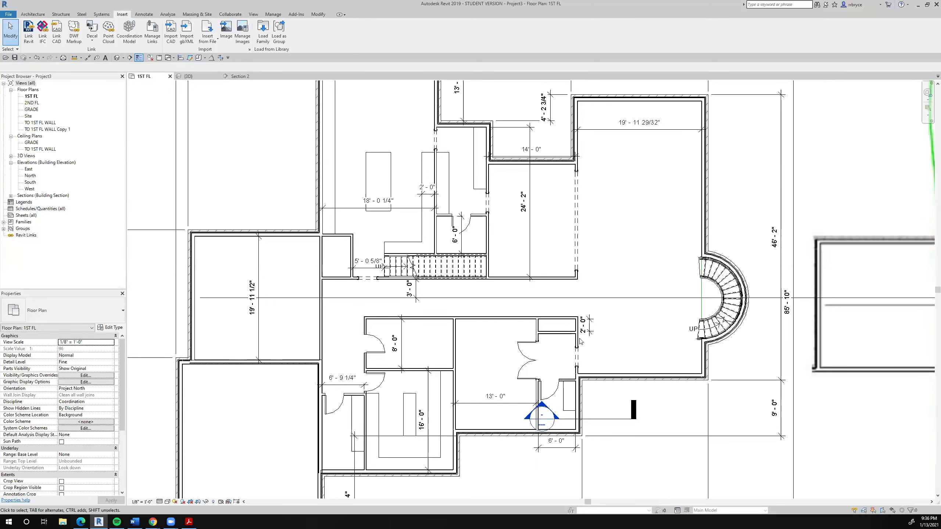
scroll(556, 340, "up", 4)
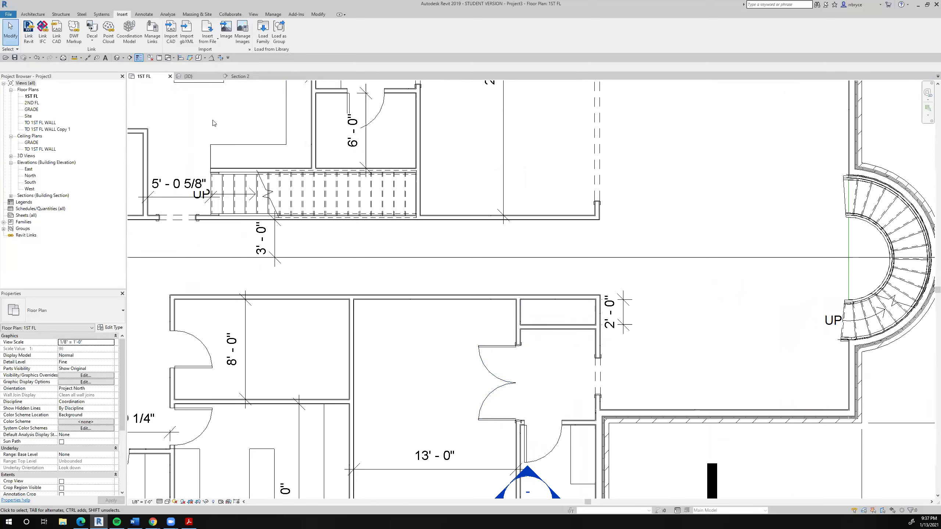
Load the Door-Interior-Double-Full Glass-Wood family with the 60" x 84" size
left_click(32, 15)
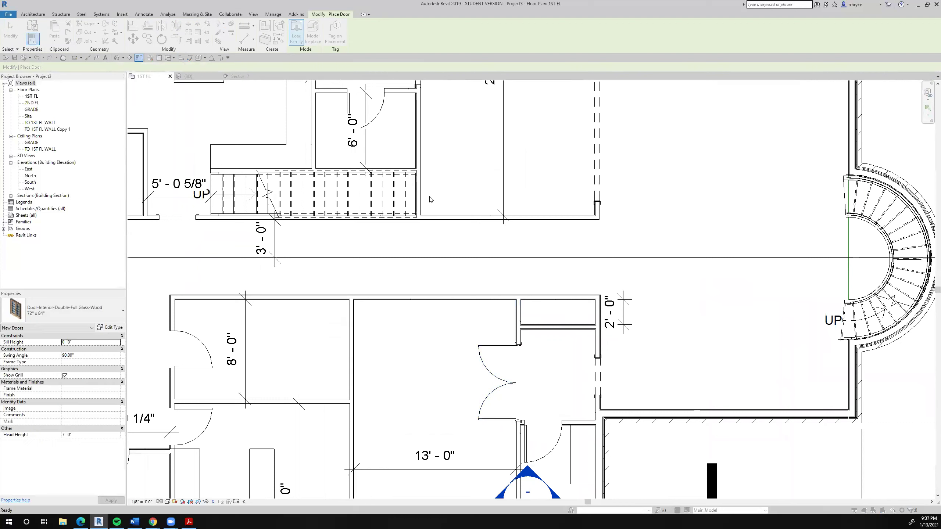
left_click(296, 34)
left_click(299, 240)
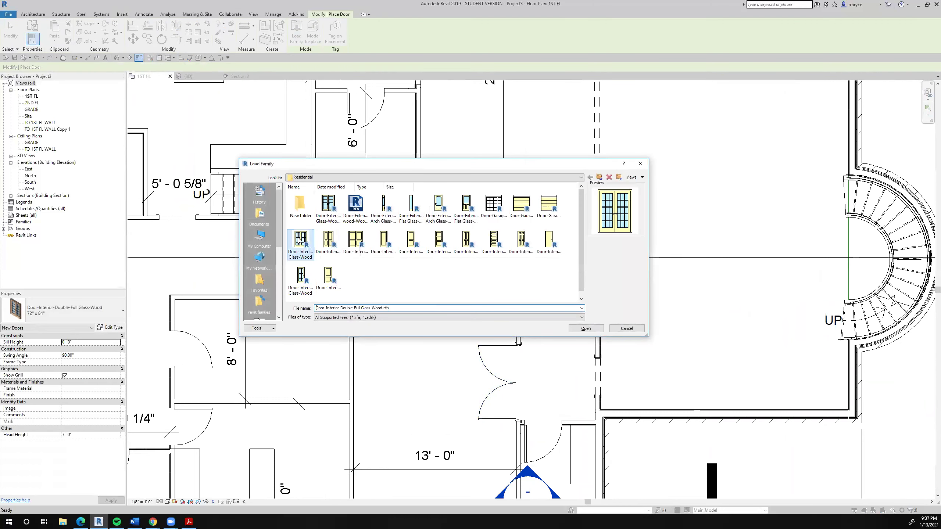
left_click(585, 328)
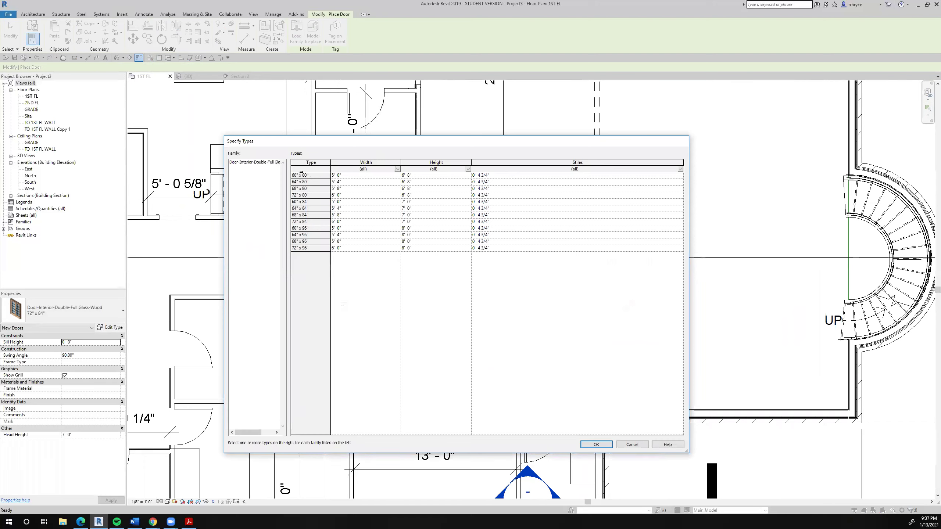
left_click(301, 175)
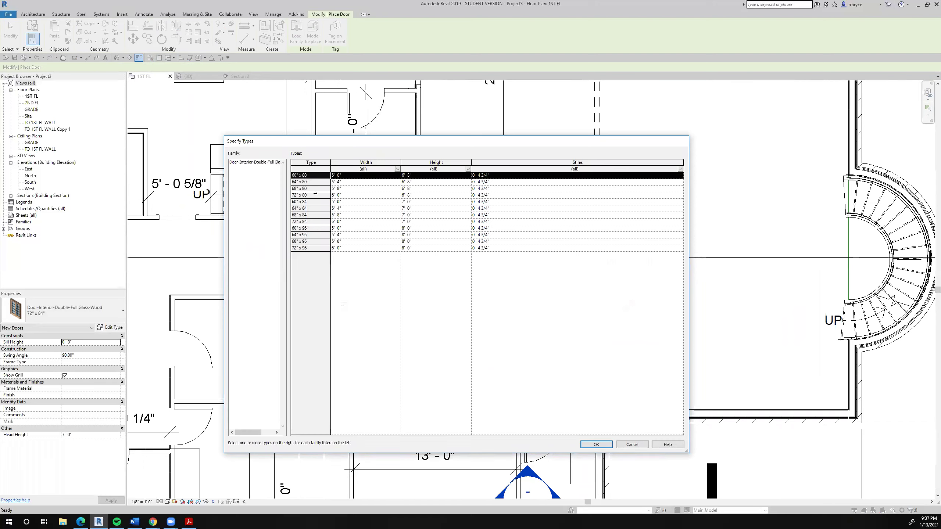
left_click(309, 203)
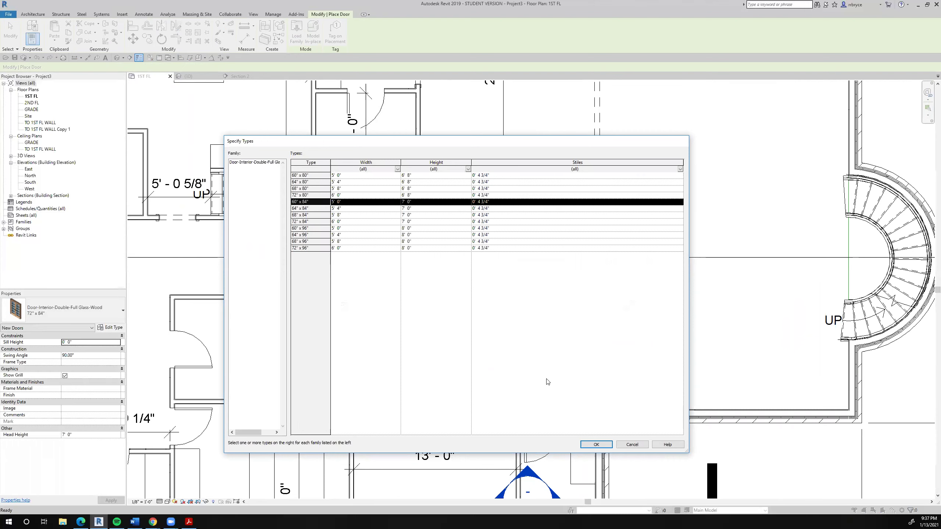
left_click(596, 445)
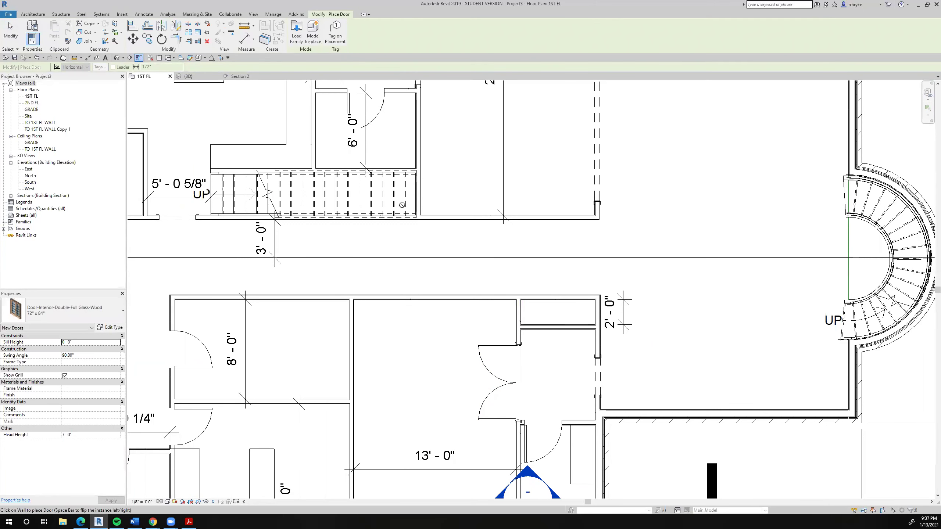
Reopen the same door family, then cancel without loading more sizes
left_click(296, 34)
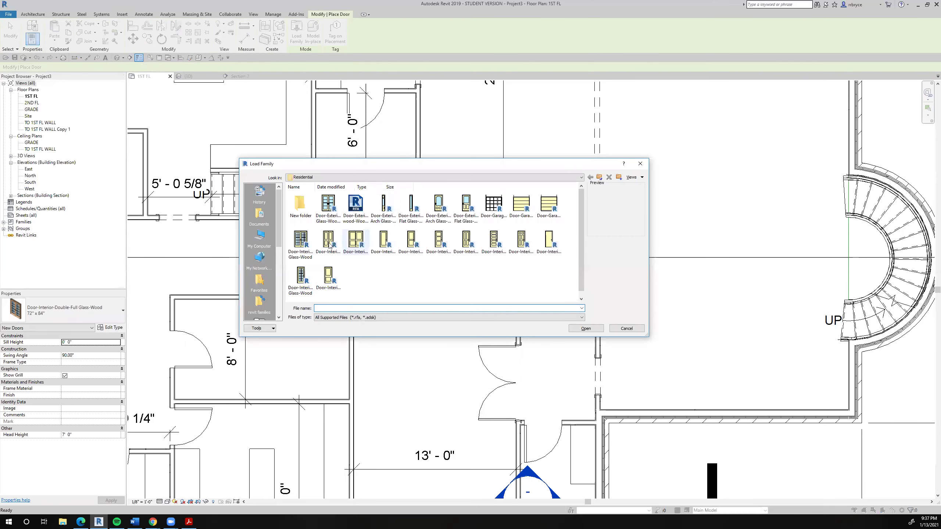
left_click(295, 240)
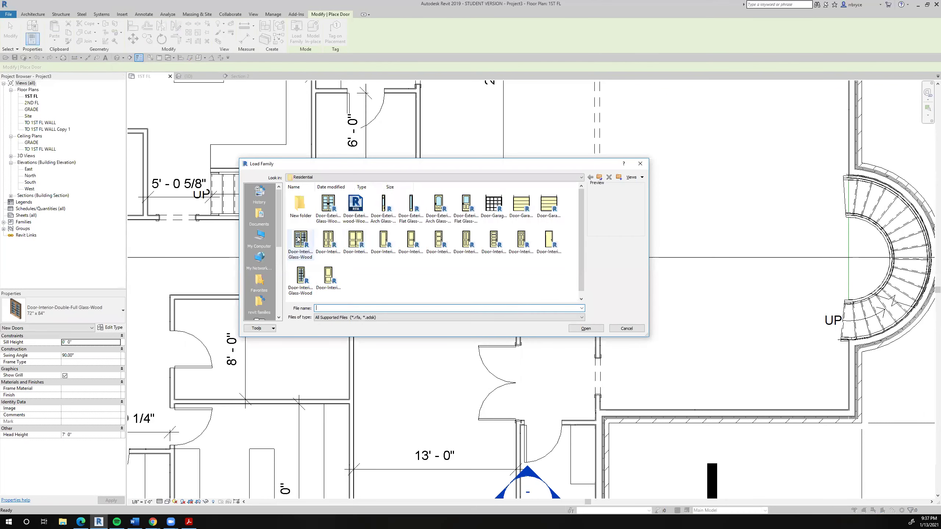
left_click(595, 331)
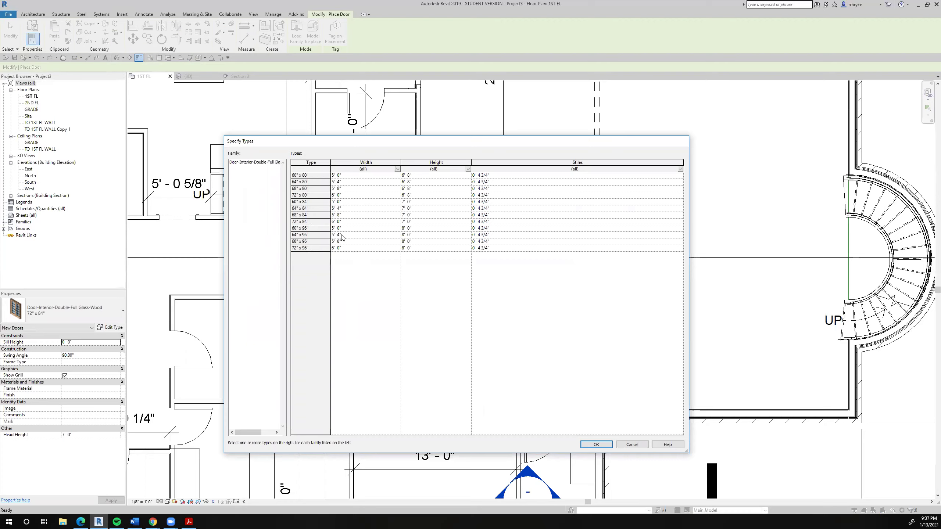
left_click(632, 445)
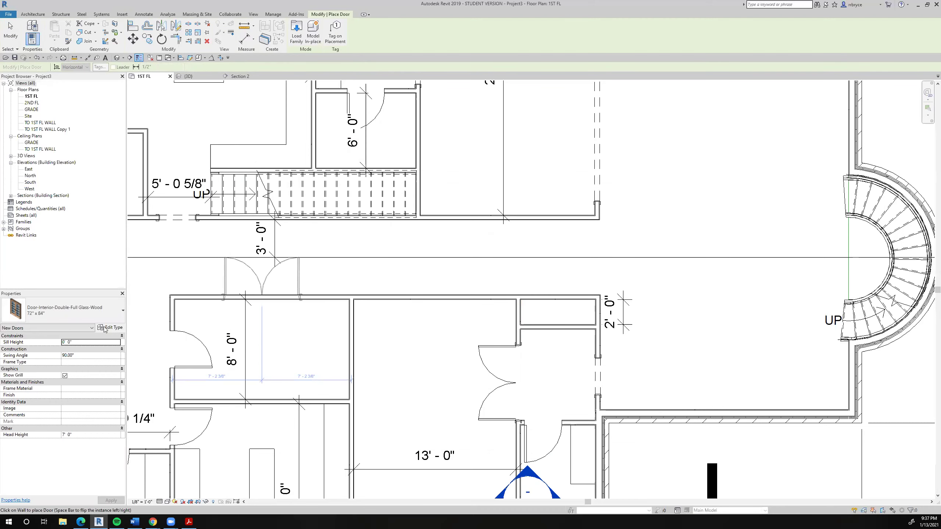
Duplicate the double glass door type as 48" x 84" with a Width of 4' 0"
left_click(116, 330)
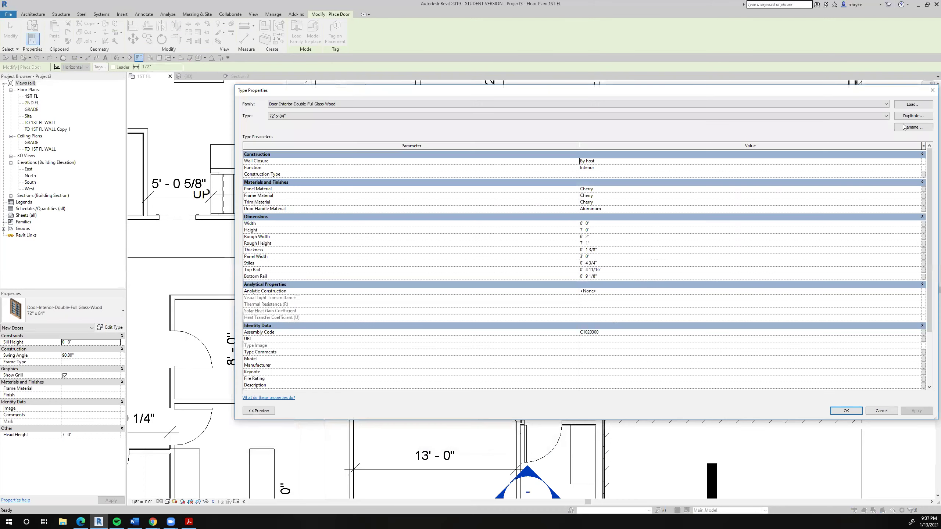
left_click(913, 116)
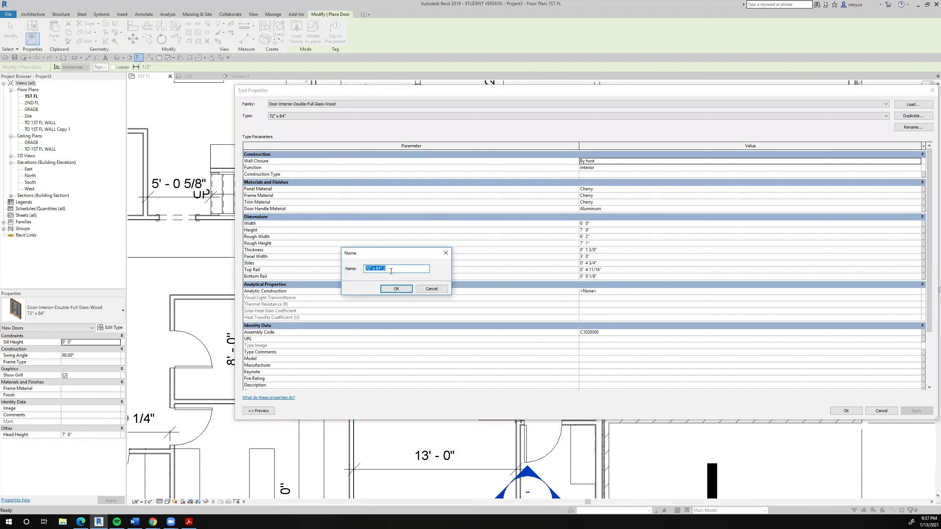
left_click_drag(371, 268, 359, 273)
type("48")
key("BackSpace")
key("BackSpace")
left_click(396, 289)
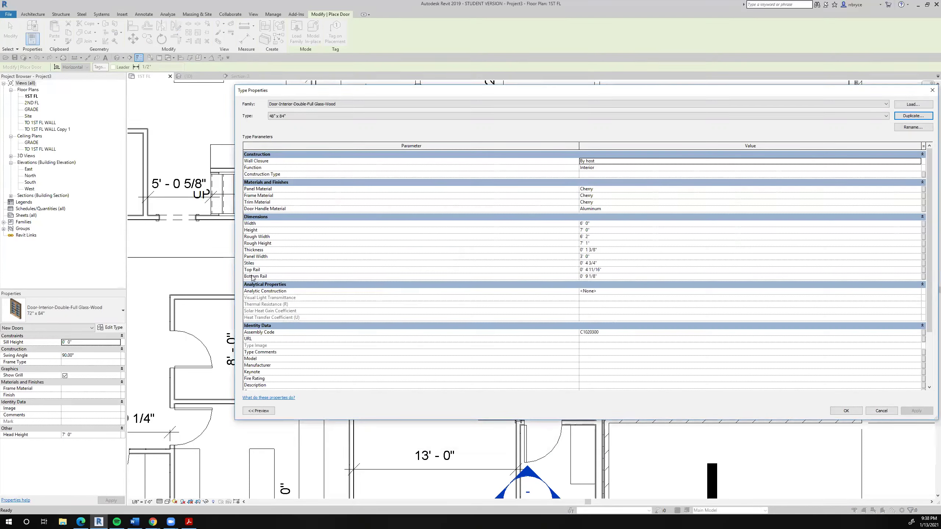
left_click(590, 224)
left_click_drag(591, 224, 571, 221)
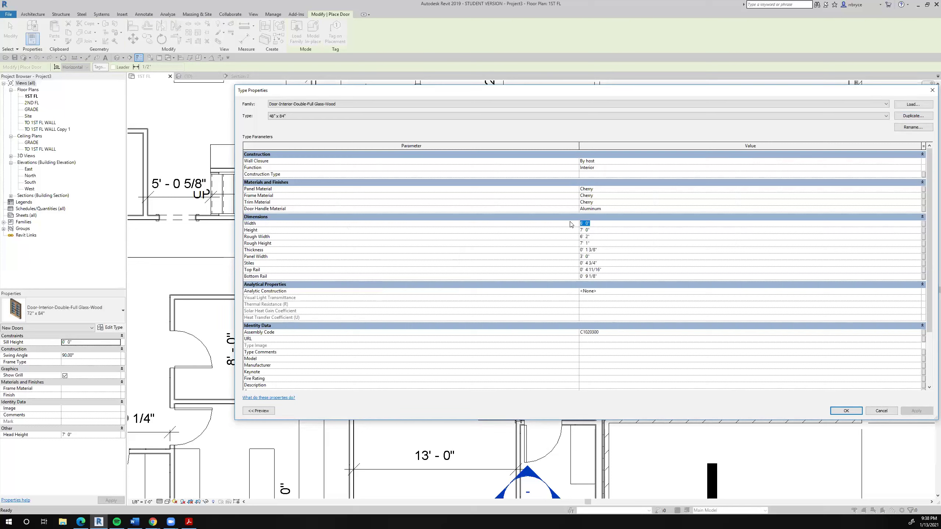
type("4")
key("Return")
left_click(852, 412)
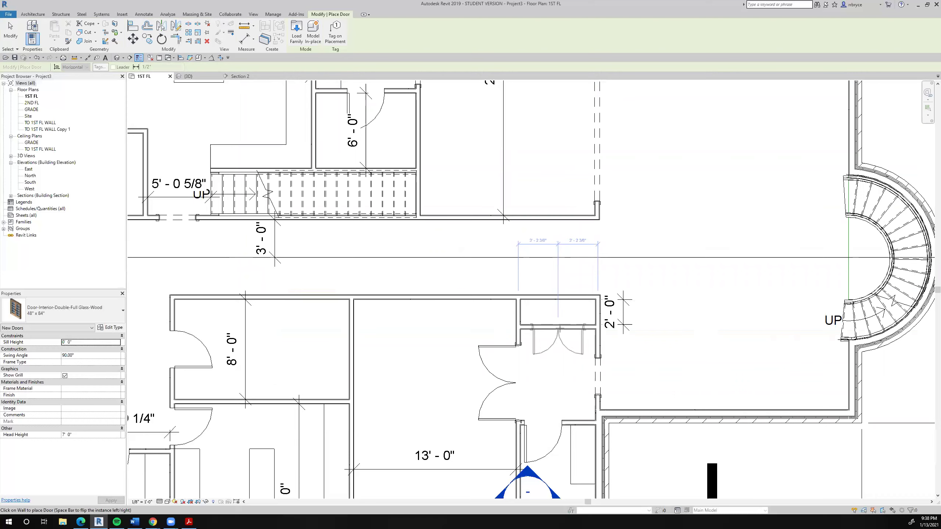
Place the 48" x 84" double glass door in the small closet wall
left_click(559, 327)
scroll(560, 328, "down", 3)
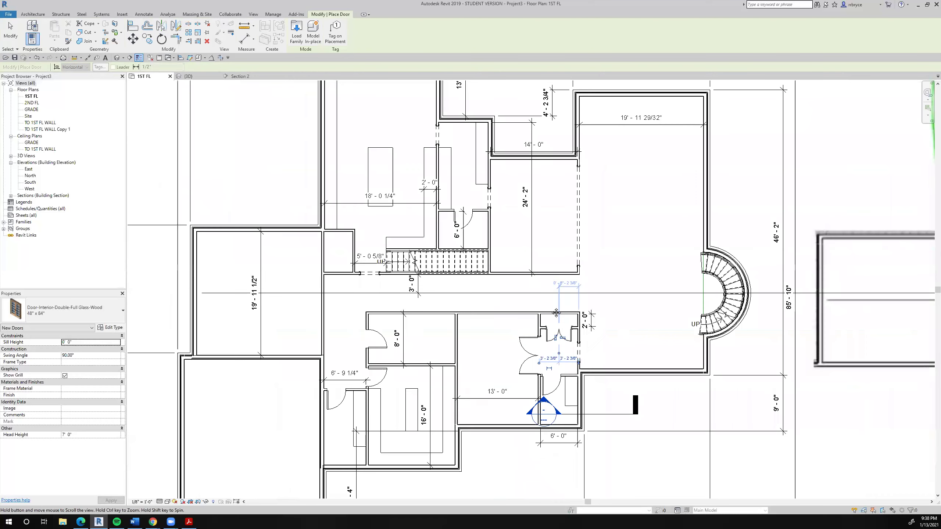
scroll(548, 276, "up", 2)
scroll(548, 276, "up", 1)
left_click(549, 290)
key("Escape")
key("Escape")
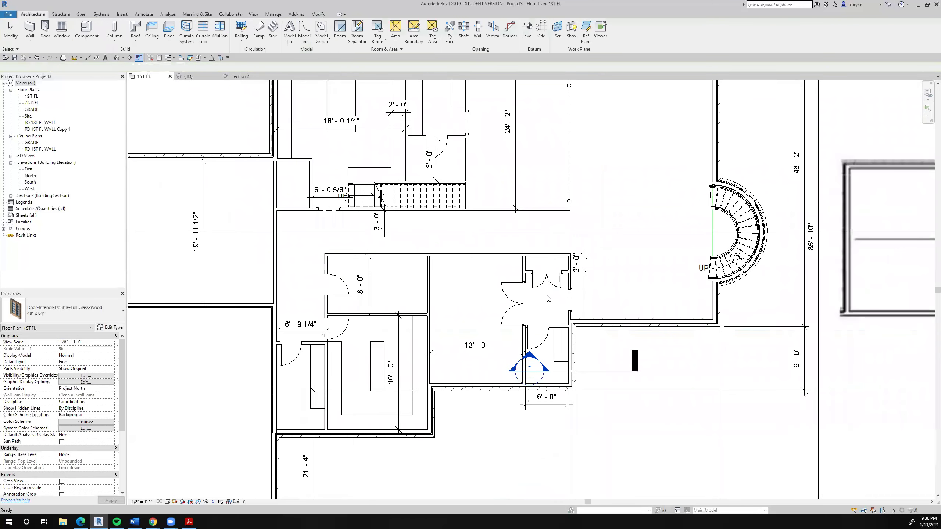
Flip the hinge side of the existing 72" x 84" double door
scroll(542, 313, "down", 2)
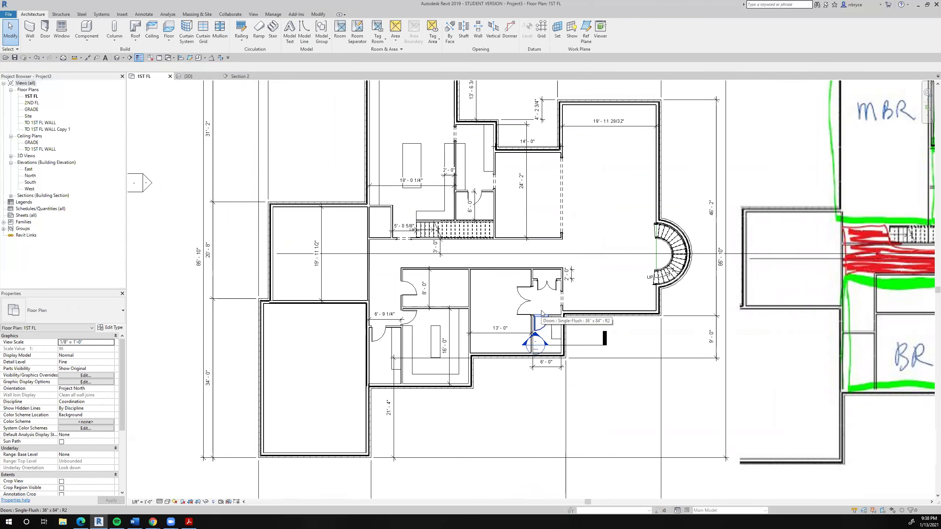
scroll(523, 313, "up", 4)
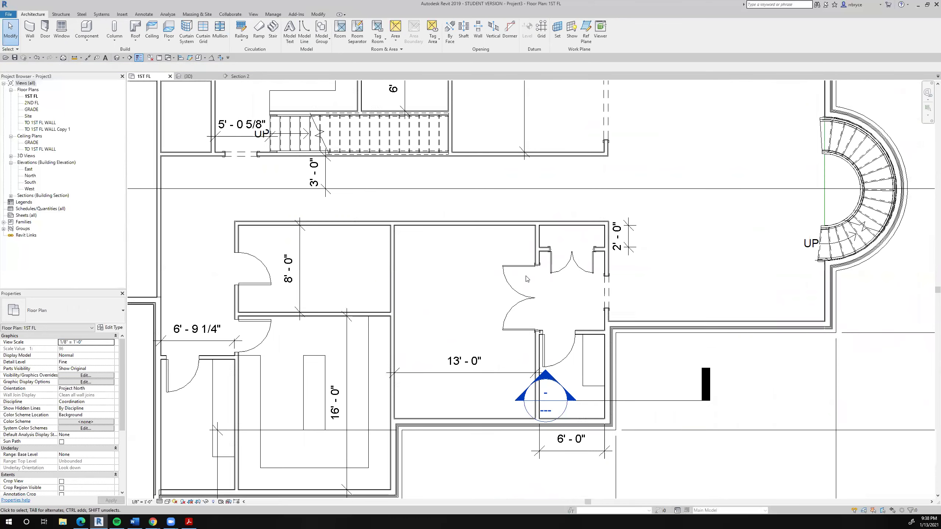
left_click(526, 302)
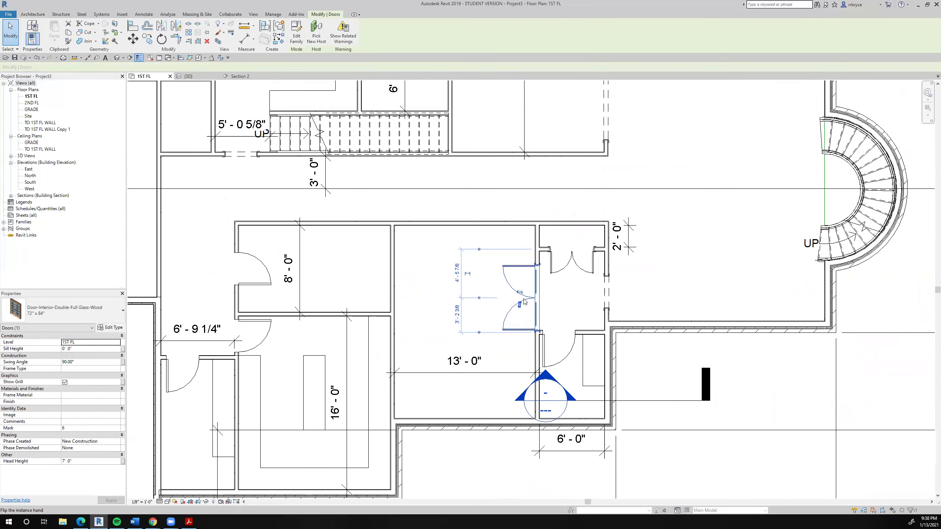
left_click(523, 302)
scroll(526, 301, "down", 2)
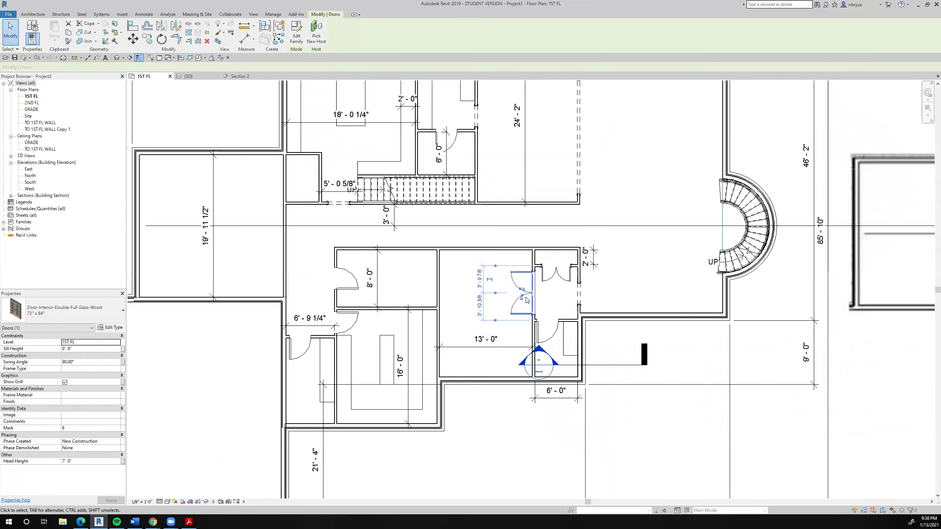
scroll(526, 301, "down", 2)
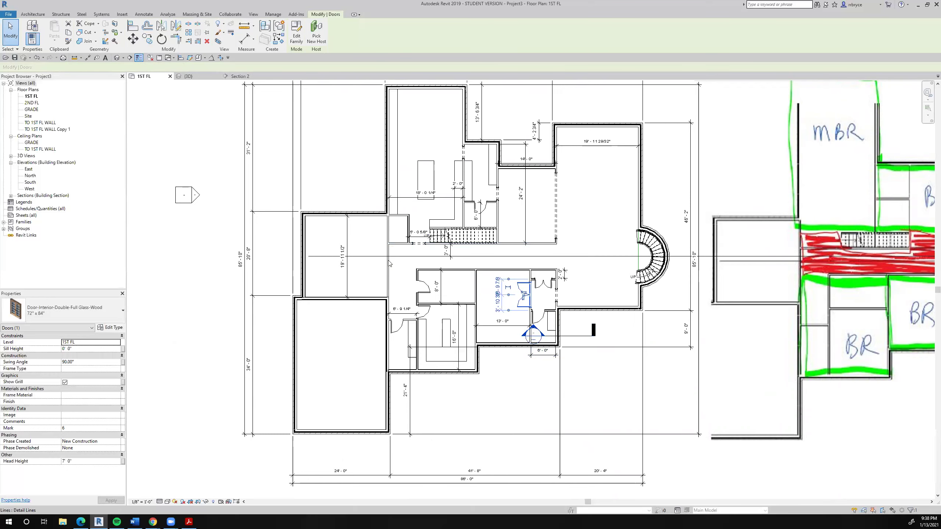
scroll(390, 262, "up", 5)
scroll(390, 262, "up", 2)
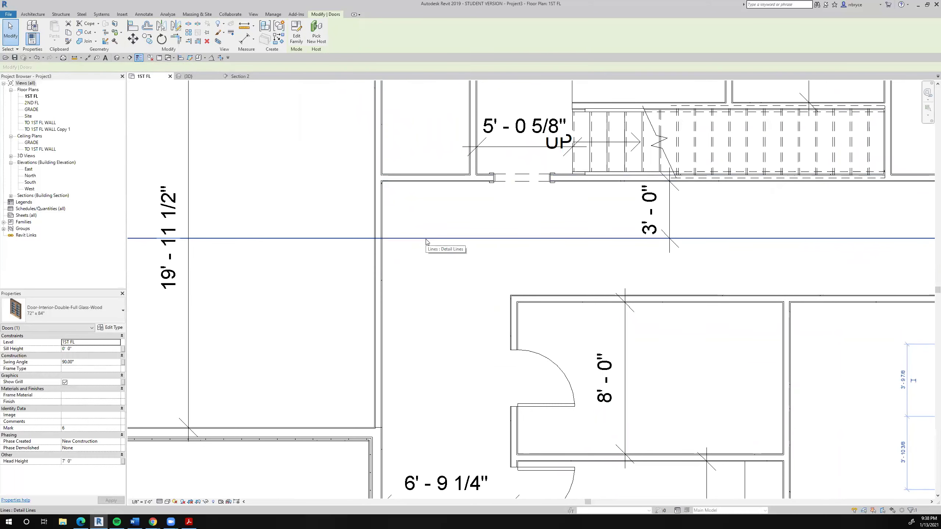
scroll(426, 242, "down", 3)
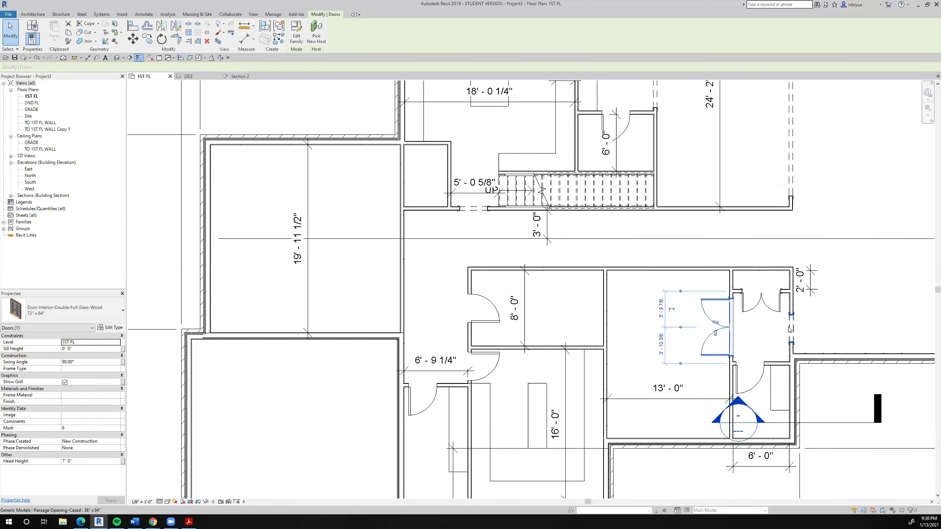
Use Create Similar to place another 36" x 84" cased passage opening in the corridor wall
left_click(790, 329)
right_click(790, 329)
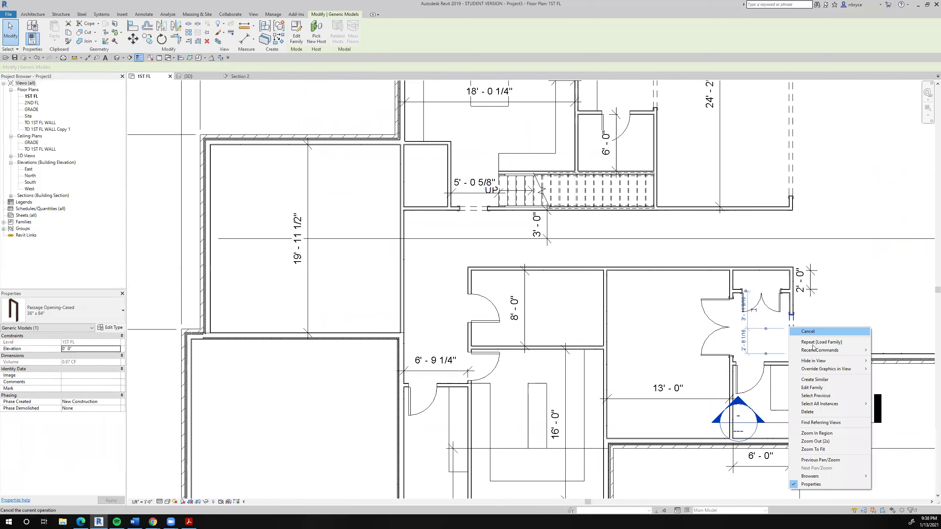
left_click(815, 381)
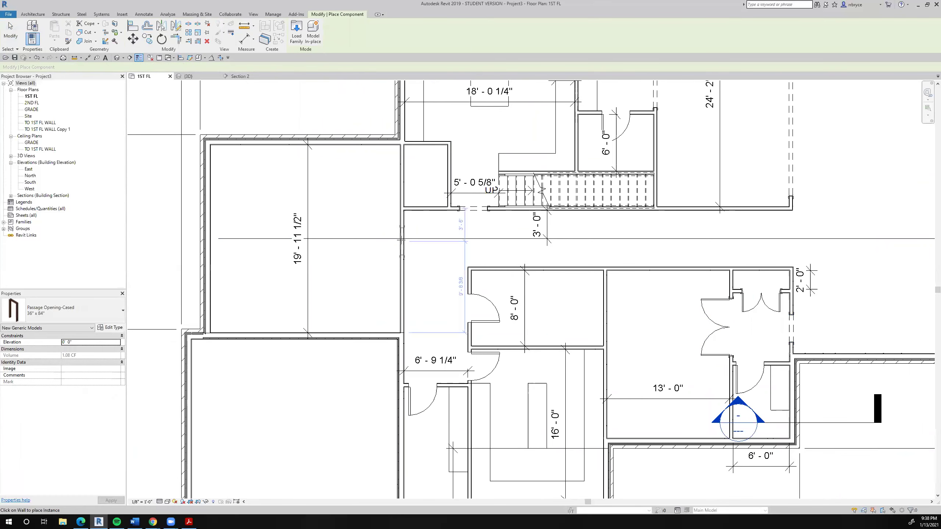
scroll(402, 239, "up", 5)
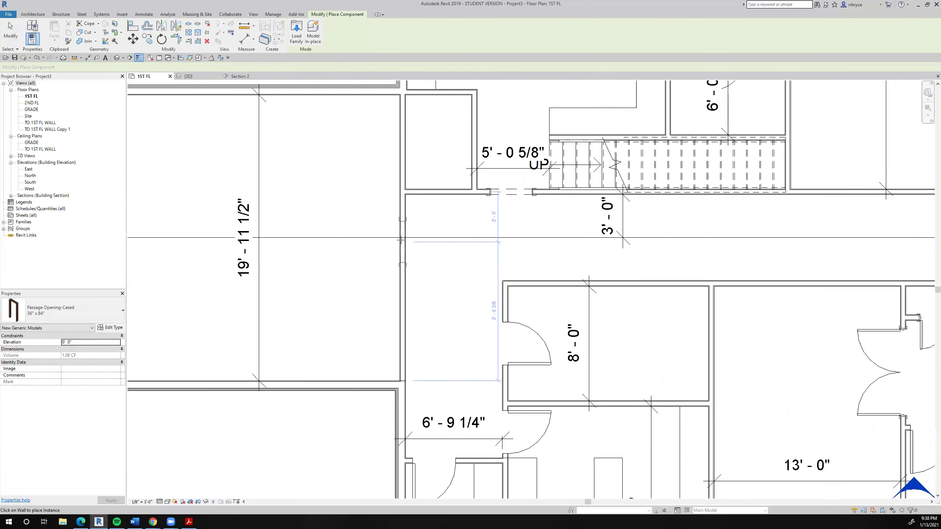
left_click(401, 291)
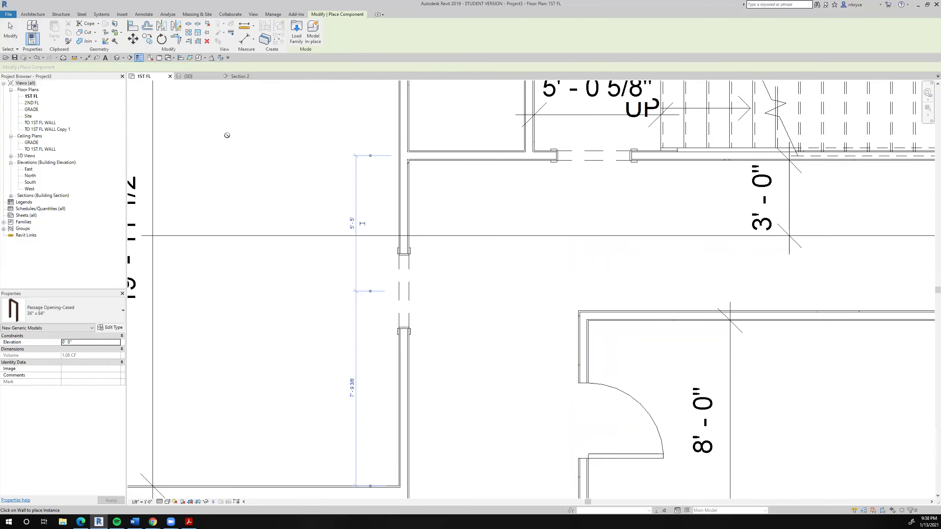
Try aligning the new opening to the horizontal reference line, then reselect it and view its type list
left_click(131, 29)
left_click(445, 236)
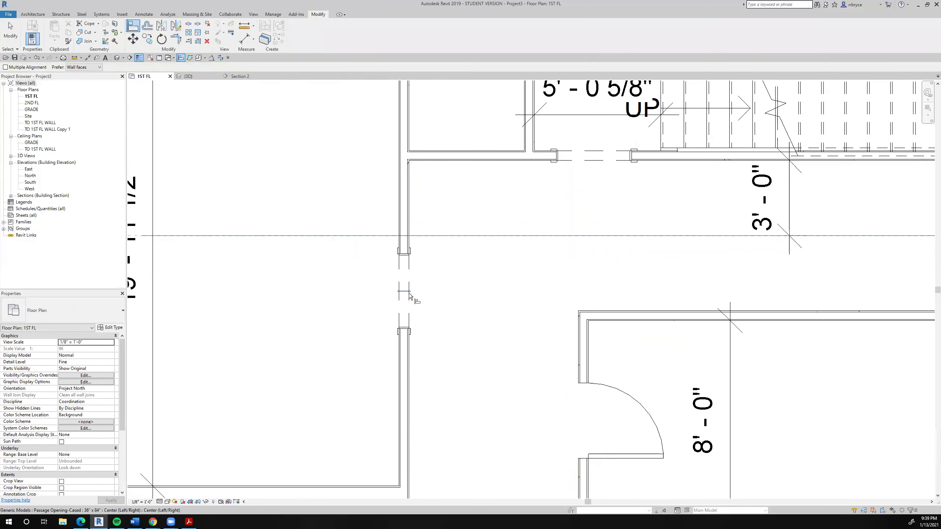
scroll(430, 316, "down", 3)
scroll(395, 279, "up", 3)
scroll(391, 257, "up", 2)
key("Escape")
key("Escape")
left_click(428, 261)
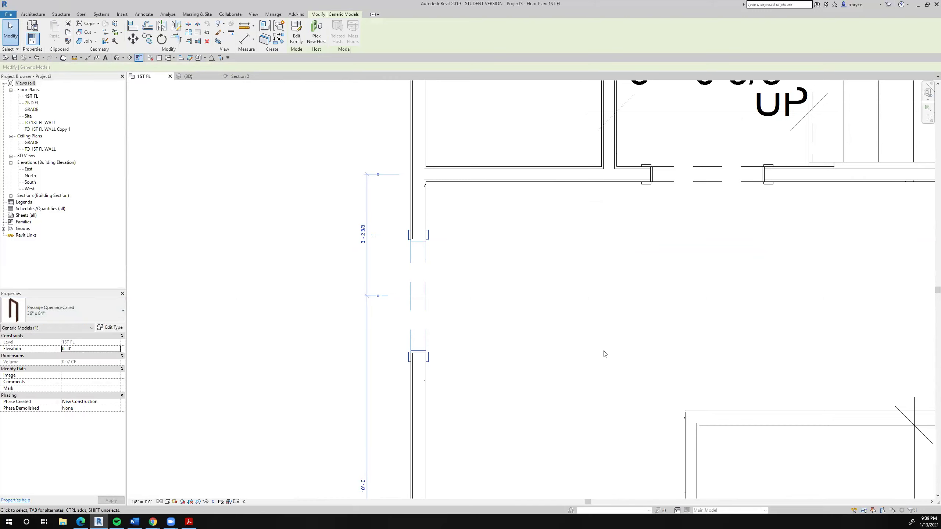
left_click(72, 313)
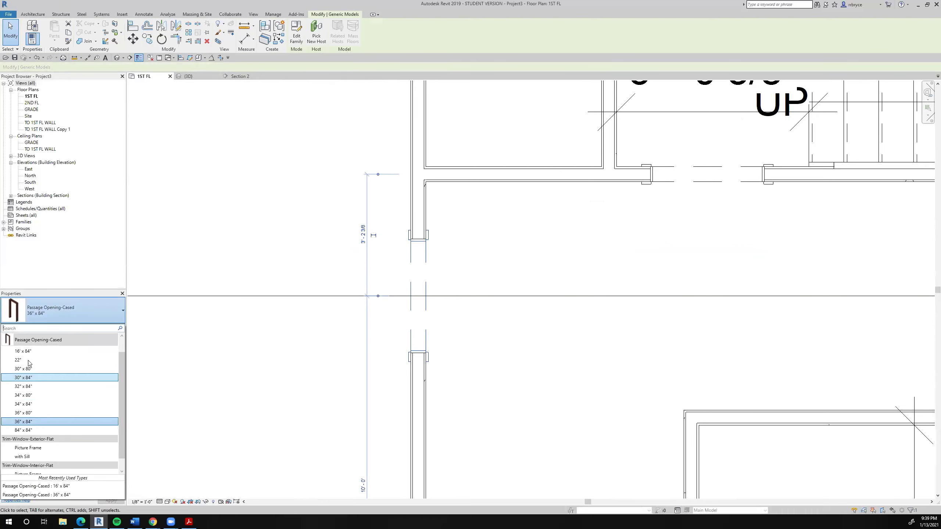
Duplicate the passage opening type as 60" x 84" and set its Width to 5' 0"
scroll(47, 371, "up", 1)
scroll(56, 370, "up", 1)
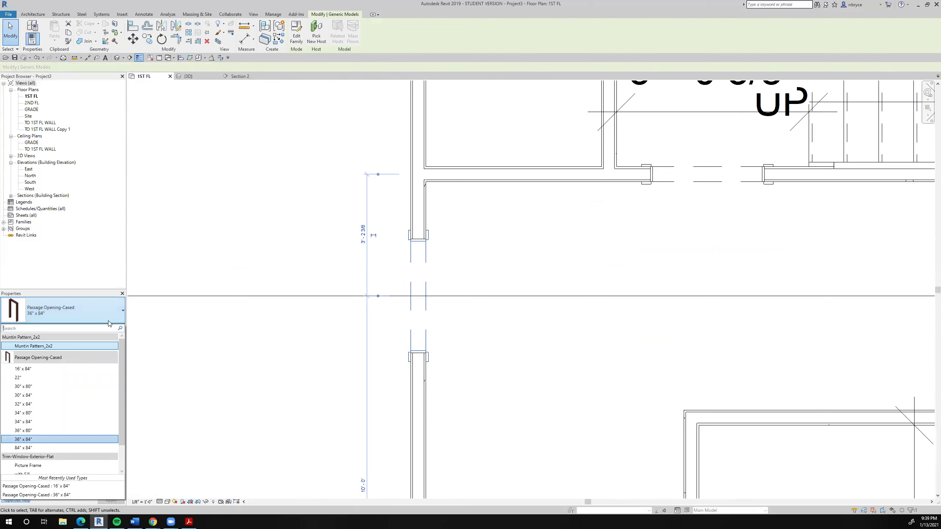
left_click(106, 311)
left_click(111, 328)
left_click(913, 116)
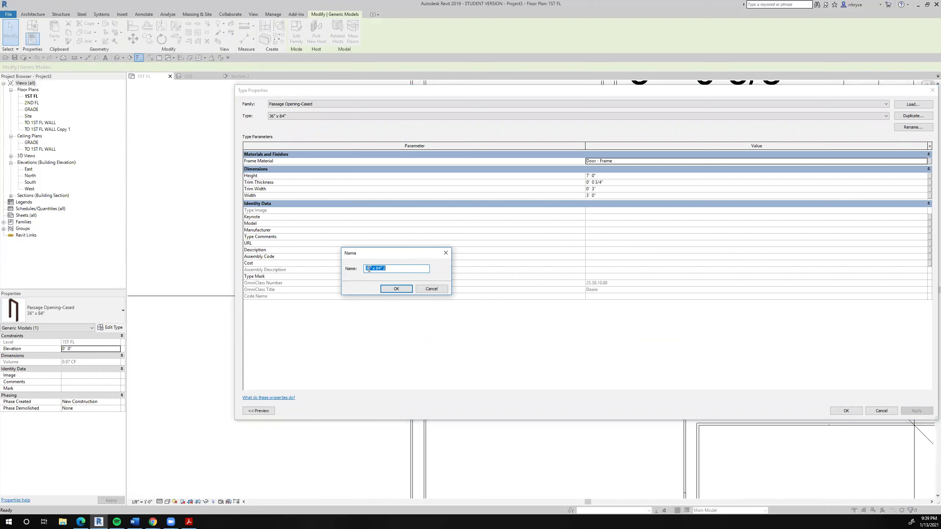
left_click_drag(370, 269, 361, 269)
type("60")
left_click(387, 290)
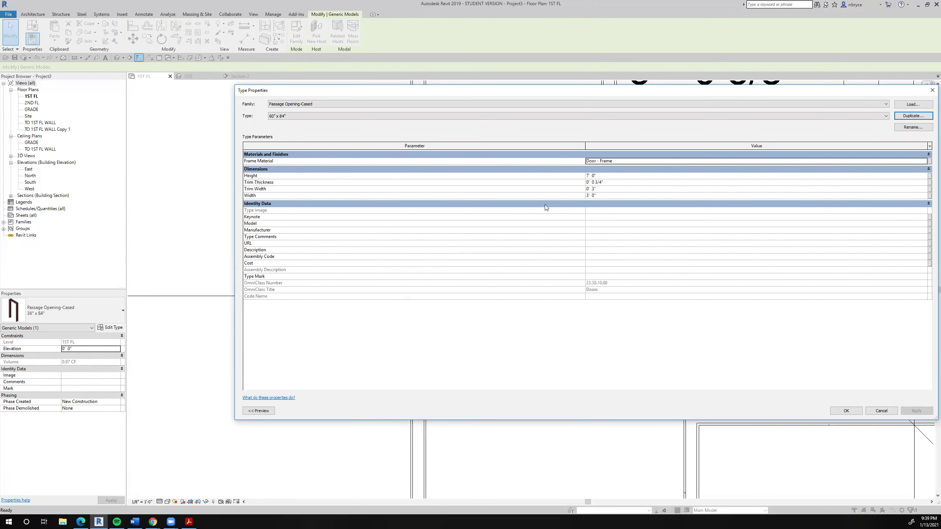
left_click(600, 196)
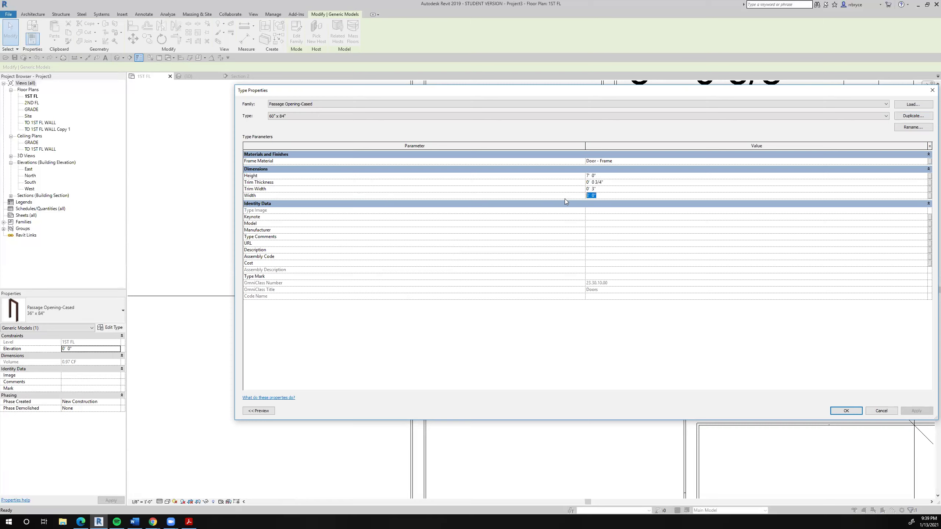
type("5")
left_click(837, 414)
Zoom out and pan toward the spiral stair to review the widened opening, then deselect it
scroll(525, 354, "down", 2)
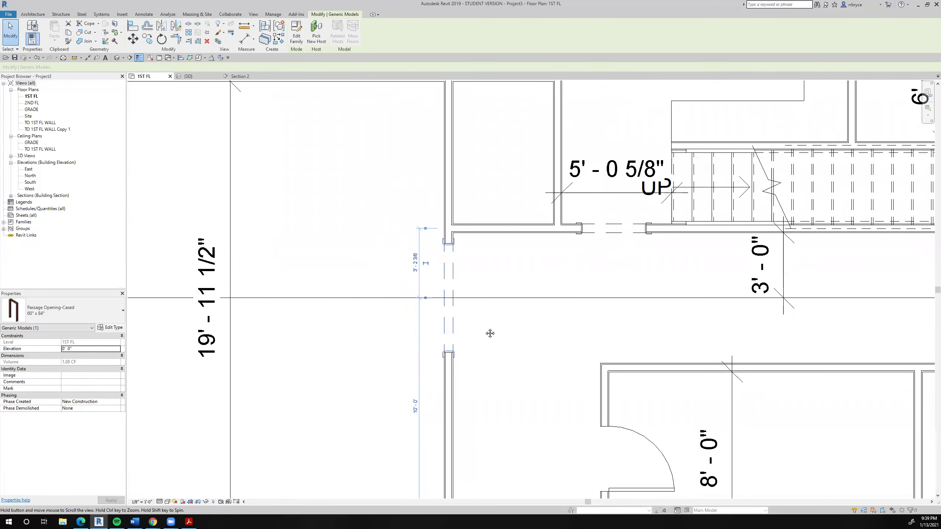
scroll(486, 330, "down", 4)
scroll(601, 345, "up", 2)
scroll(601, 345, "up", 1)
middle_click_drag(834, 293, 630, 233)
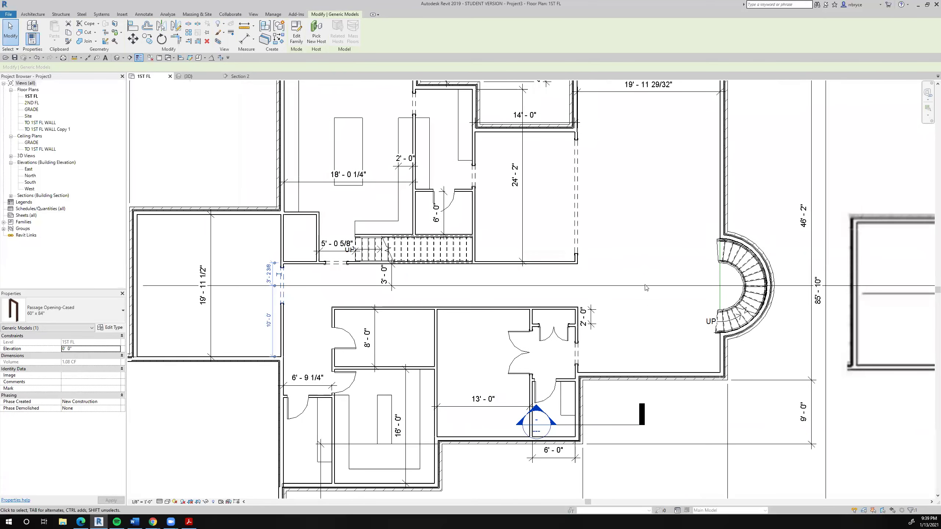
scroll(644, 289, "down", 2)
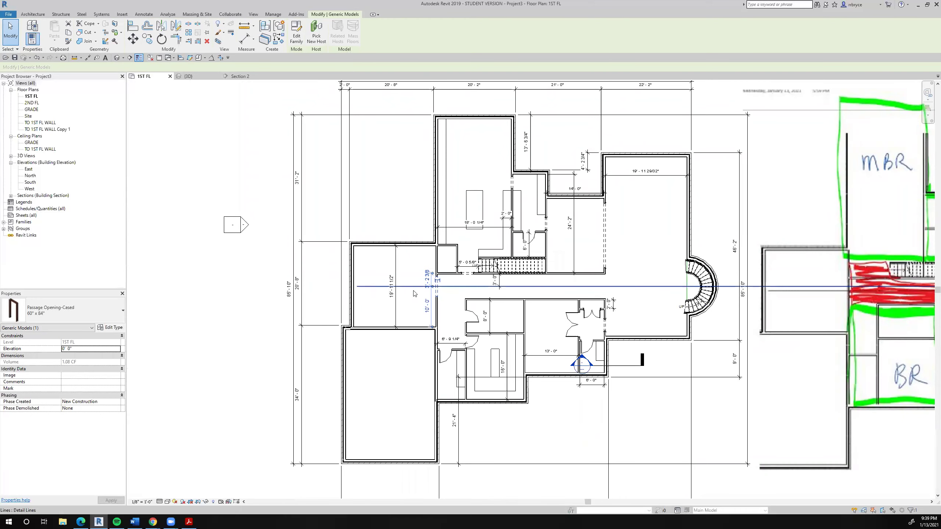
scroll(401, 291, "up", 3)
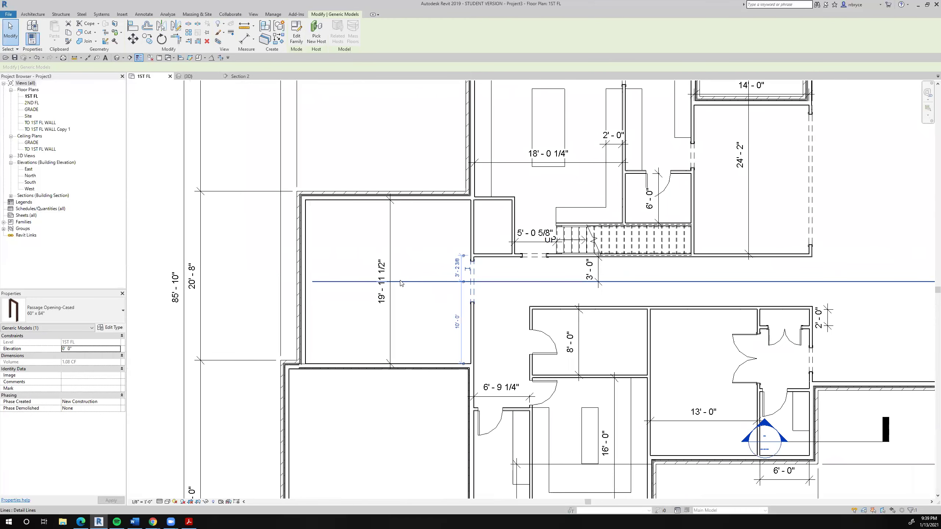
key("Escape")
scroll(399, 285, "down", 5)
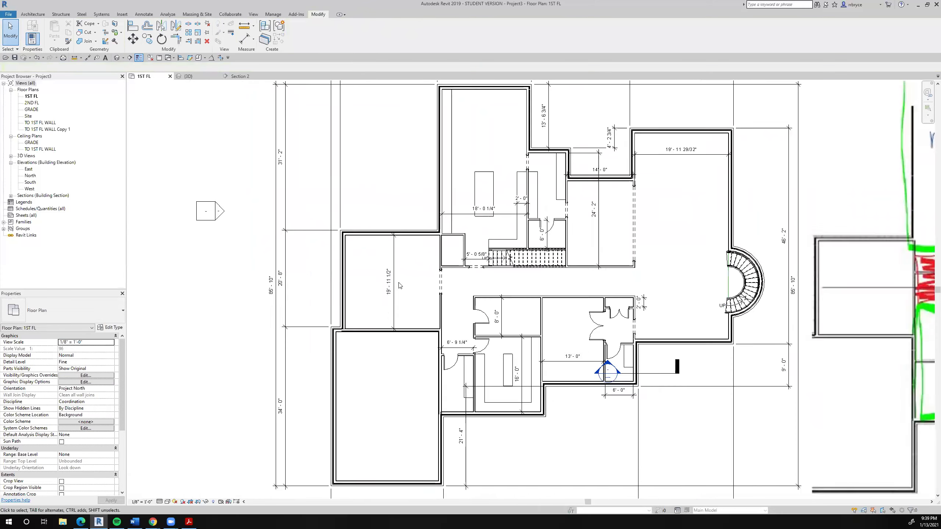
scroll(426, 318, "up", 4)
scroll(426, 317, "up", 3)
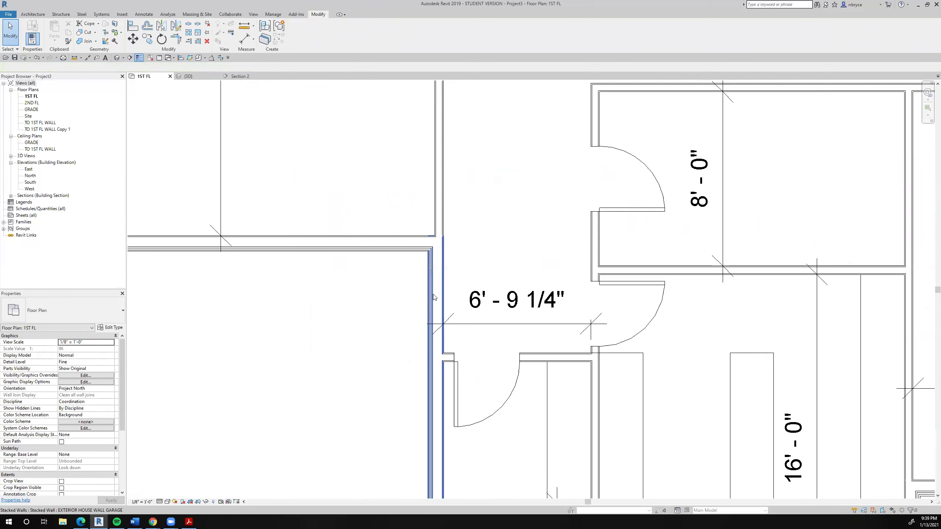
right_click(472, 416)
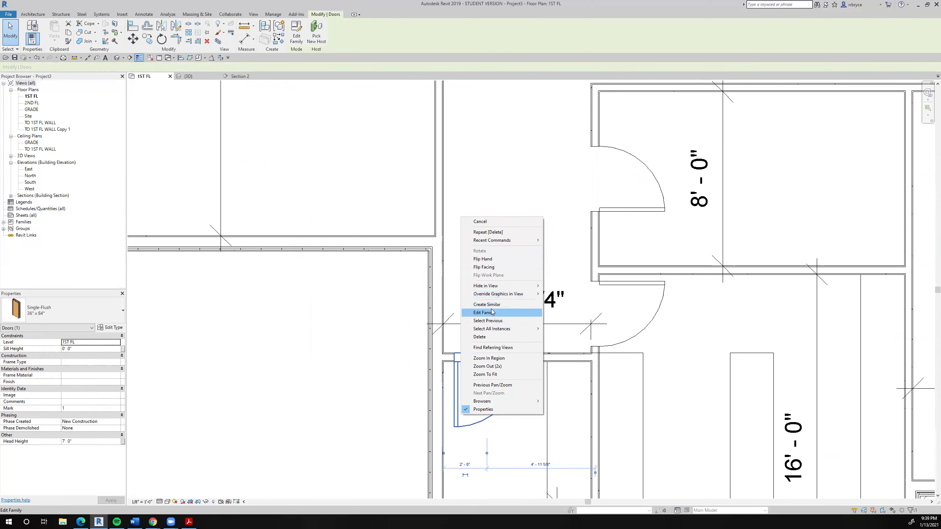
left_click(440, 303)
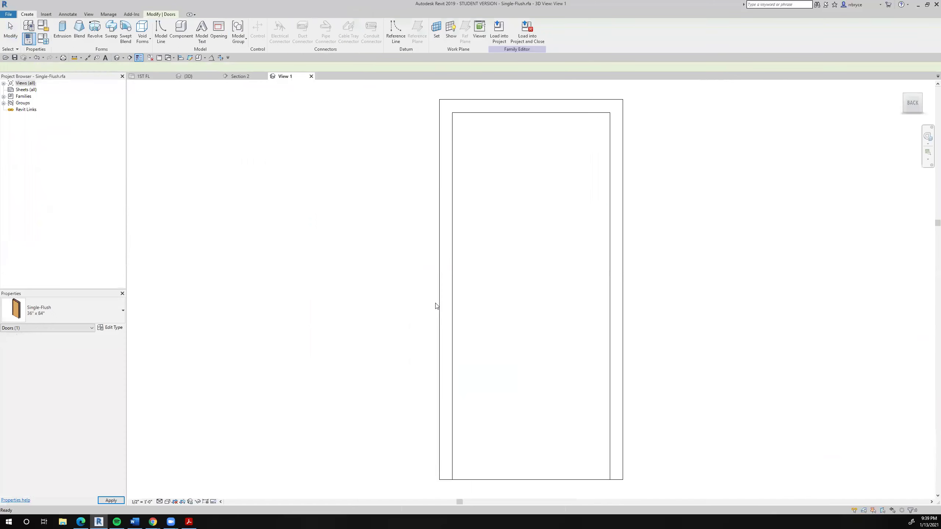
left_click(312, 77)
left_click(490, 264)
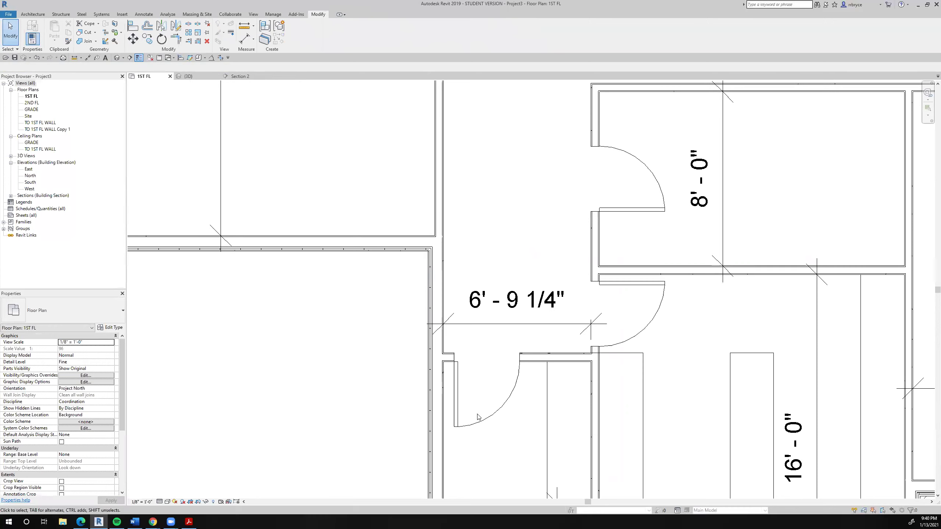
right_click(480, 424)
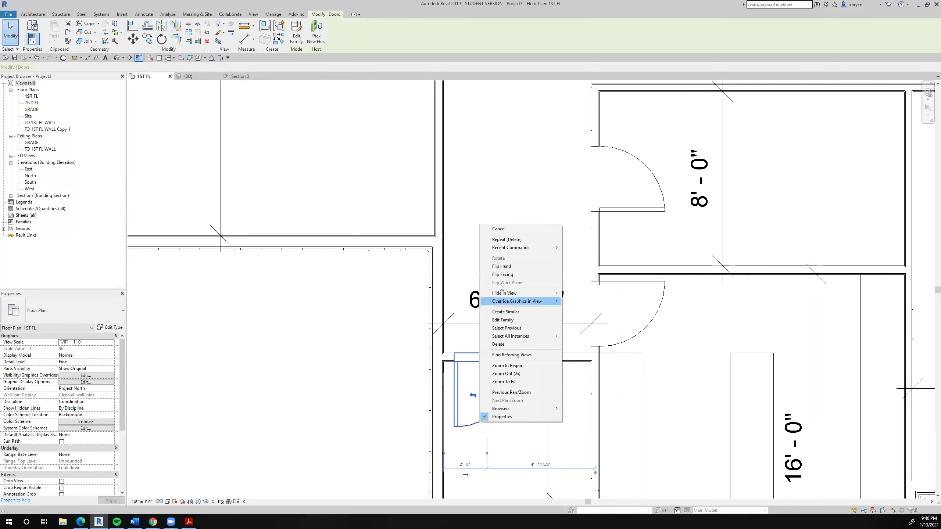
left_click(507, 313)
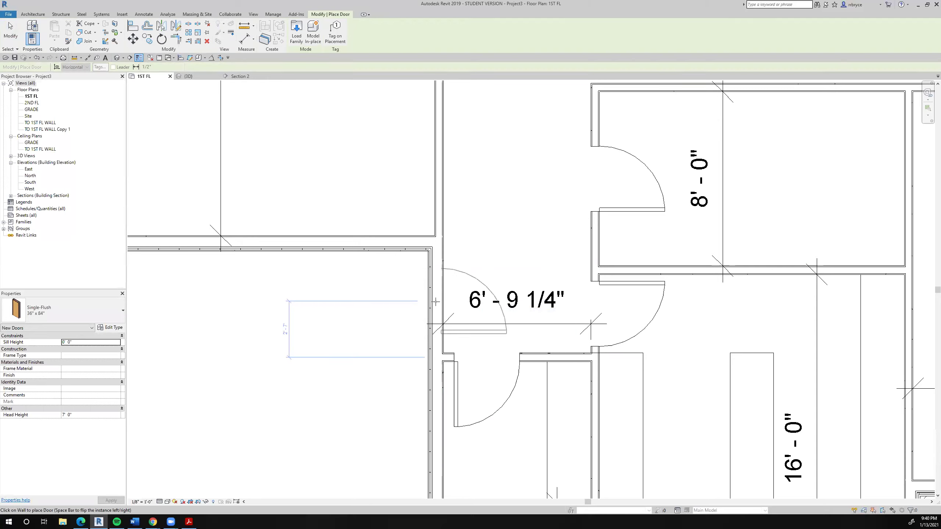
scroll(436, 302, "down", 5)
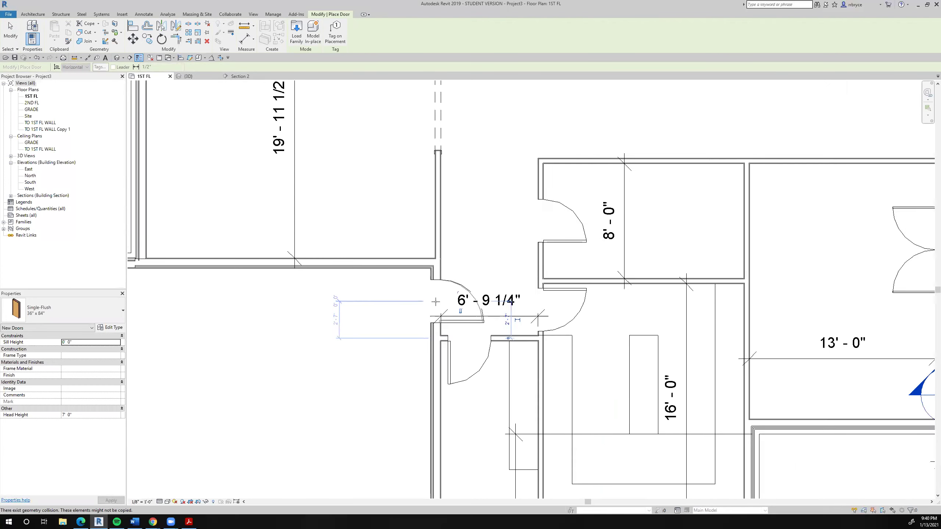
key("Escape")
key("Escape")
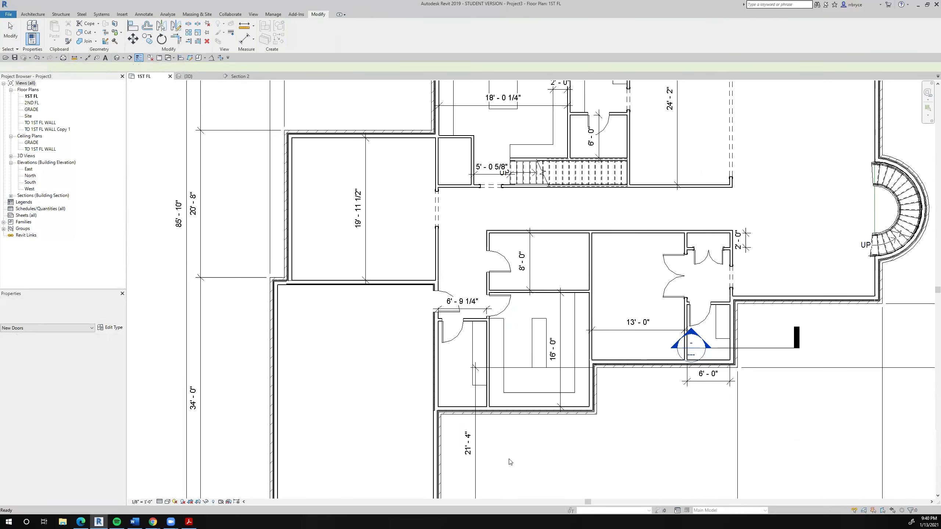
scroll(503, 451, "down", 3)
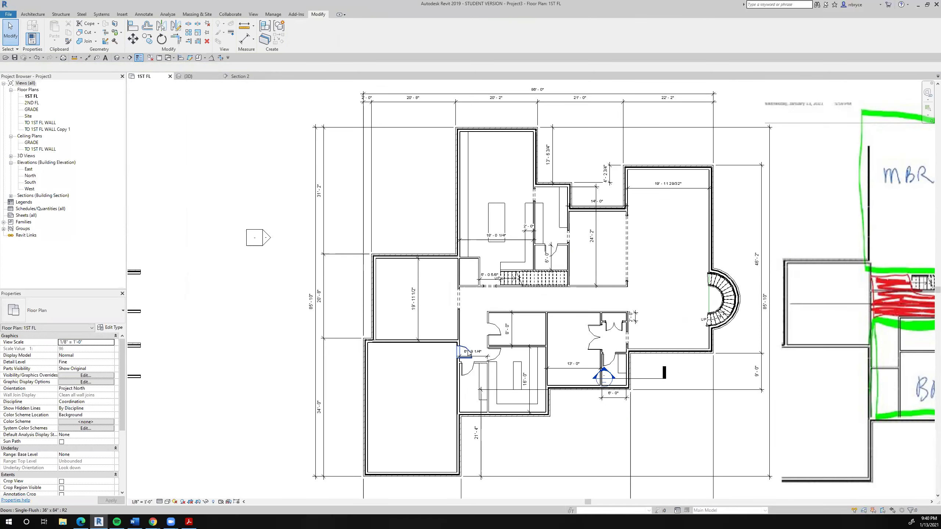
scroll(468, 391, "up", 2)
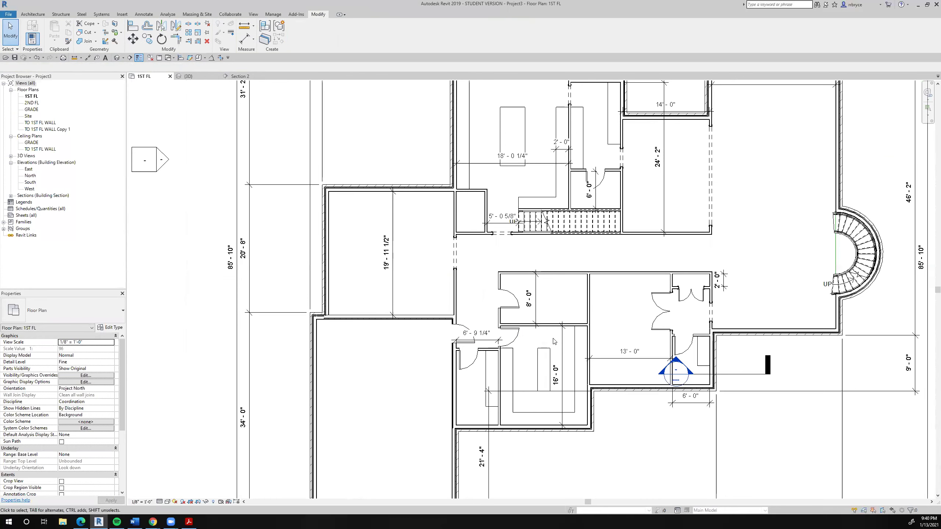
middle_click_drag(537, 351, 475, 400)
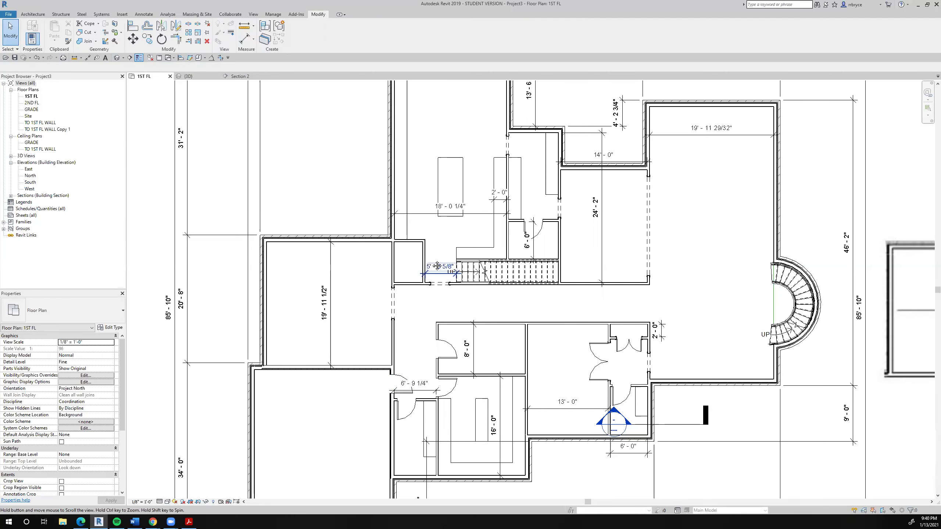
middle_click_drag(454, 175, 442, 232)
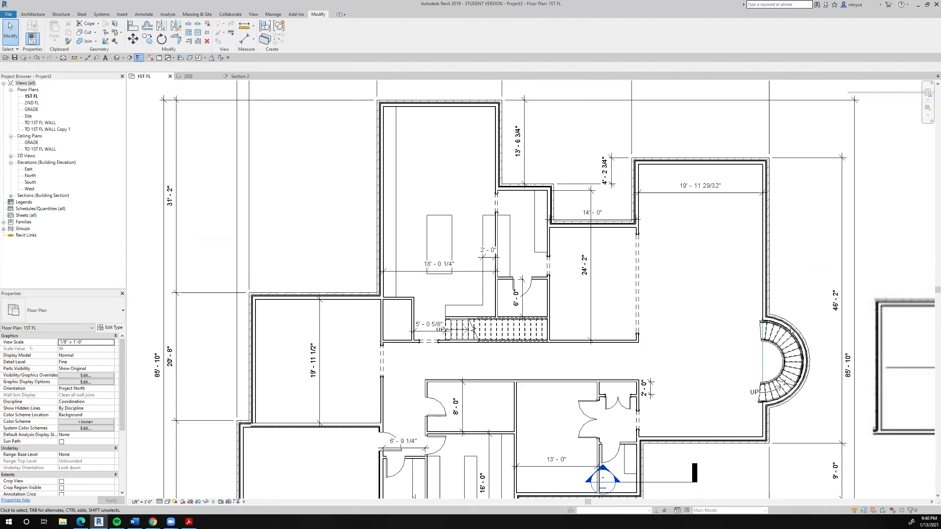
scroll(686, 390, "down", 2)
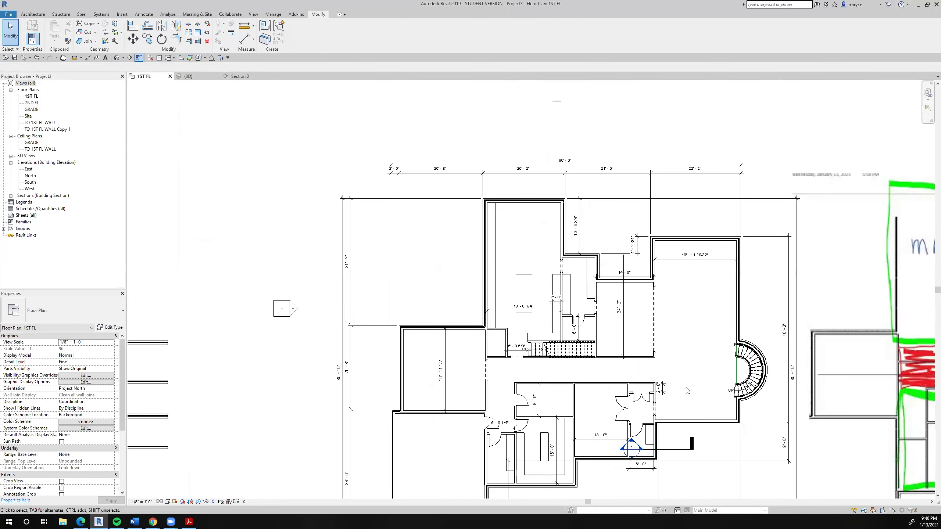
middle_click_drag(713, 400, 632, 347)
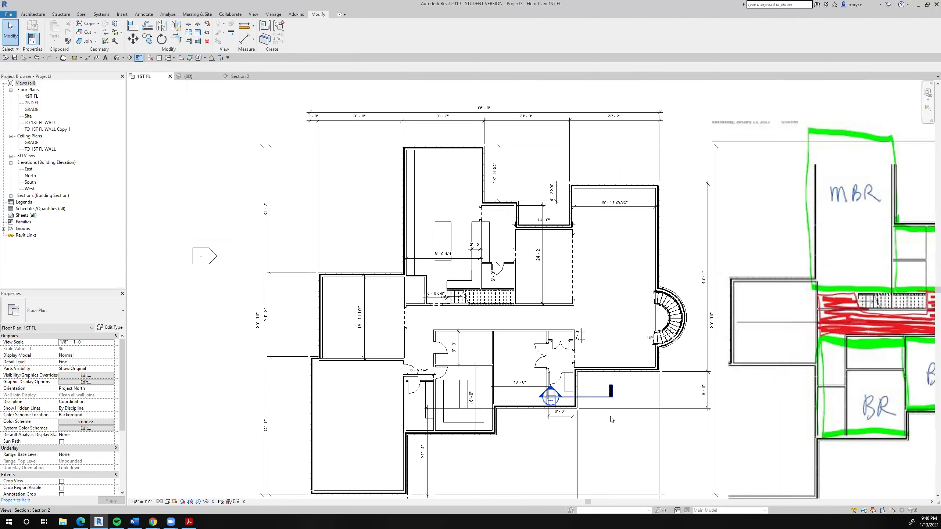
Switch to the {3D} view and orbit the model to inspect the walls and stairs
left_click(189, 77)
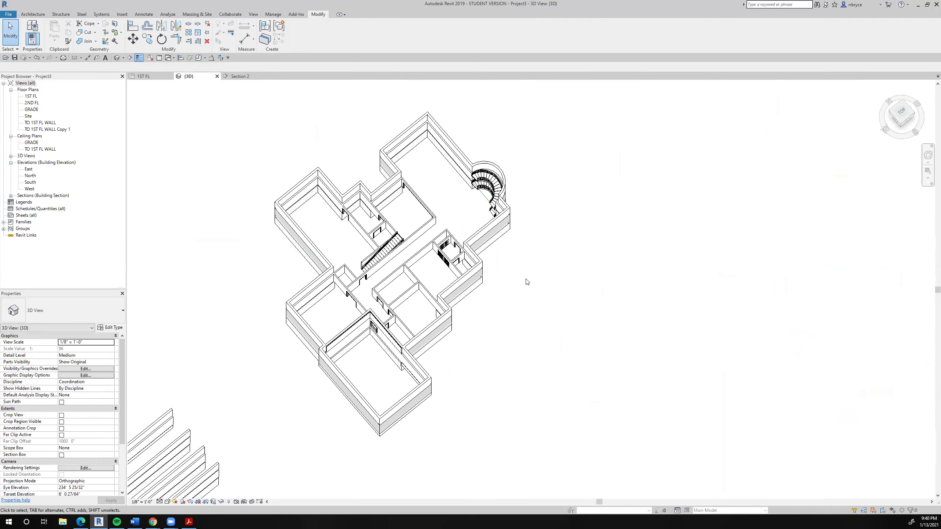
middle_click_drag(527, 282, 539, 236, "shift")
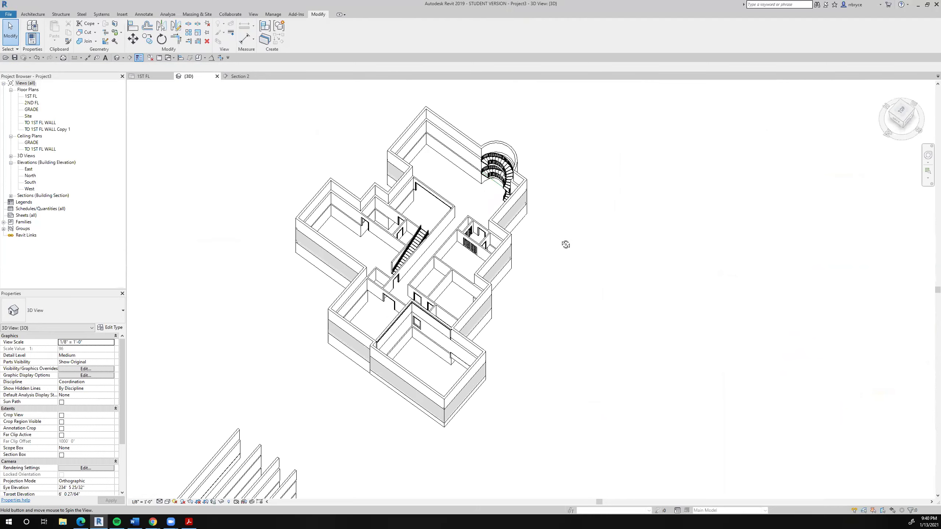
mouse_move(566, 245)
middle_mouse_down("shift")
mouse_move(589, 231)
mouse_move(580, 223)
mouse_move(566, 238)
middle_mouse_up("shift")
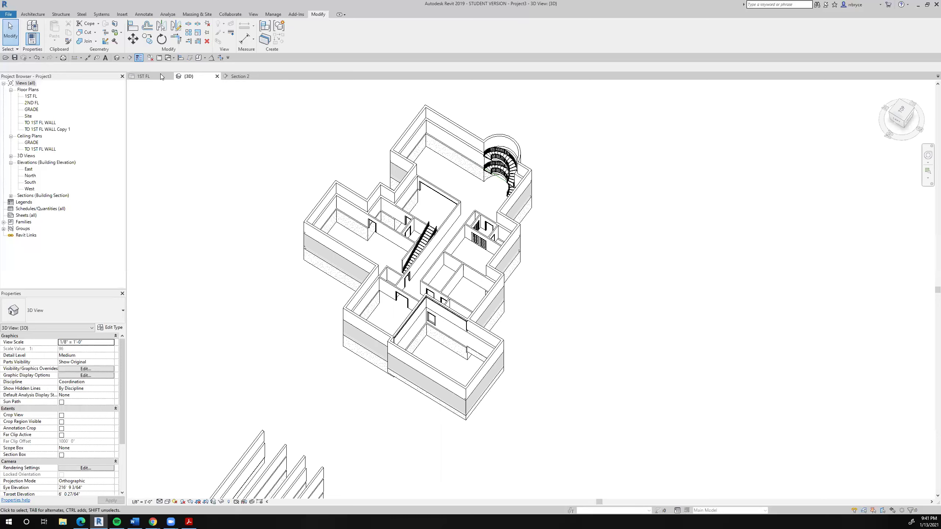
Return to the 1ST FL plan and zoom and pan in on the straight stair area
left_click(144, 77)
scroll(304, 207, "down", 4)
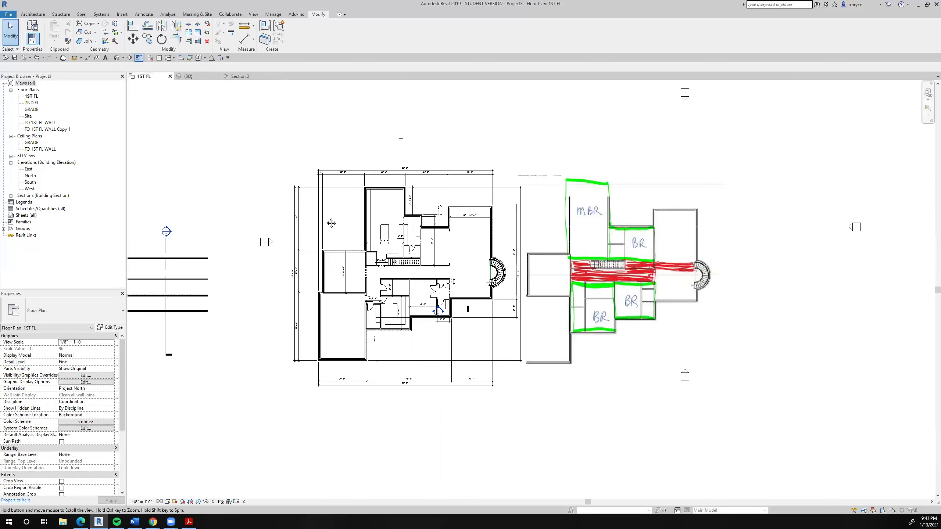
middle_click_drag(304, 208, 275, 181)
scroll(274, 182, "up", 1)
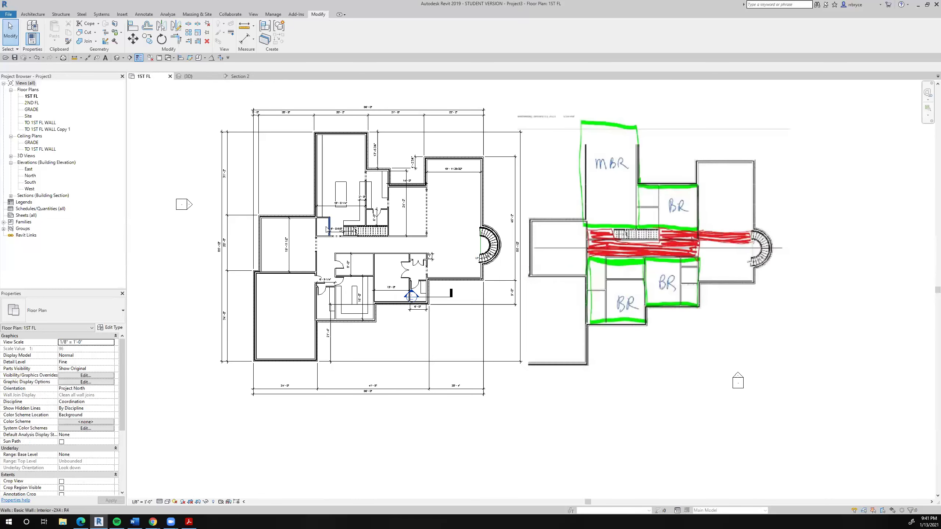
scroll(307, 215, "up", 5)
scroll(328, 228, "down", 3)
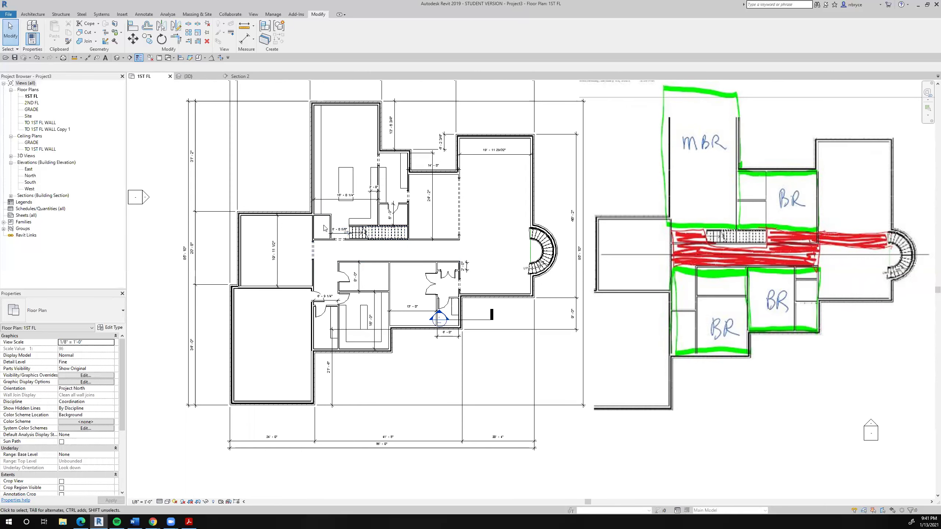
scroll(325, 228, "up", 1)
scroll(324, 228, "up", 1)
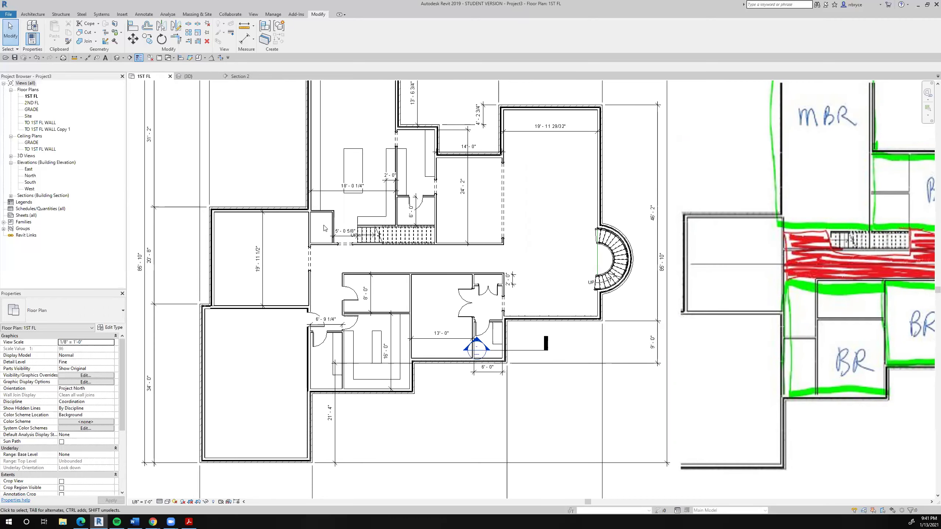
scroll(324, 228, "down", 4)
scroll(319, 241, "up", 4)
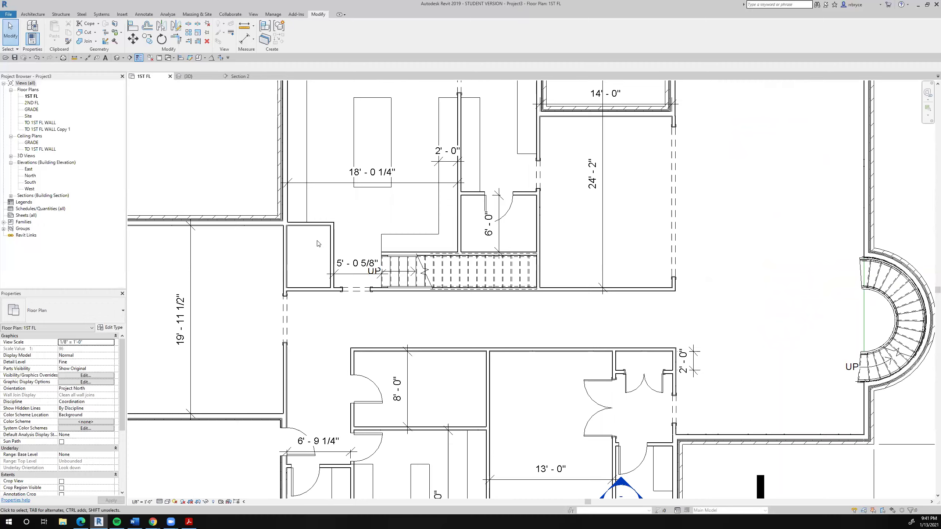
scroll(317, 243, "down", 4)
scroll(317, 244, "up", 4)
scroll(317, 243, "up", 1)
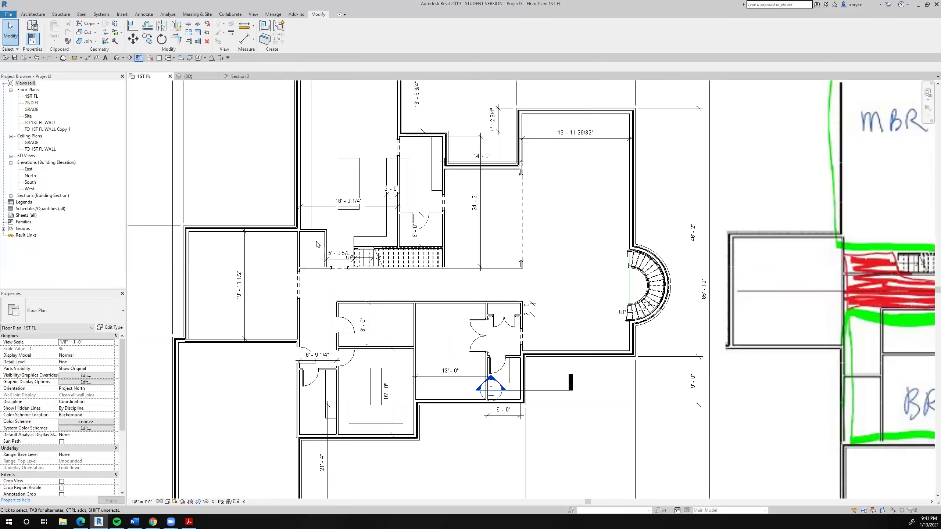
middle_click_drag(264, 191, 248, 285)
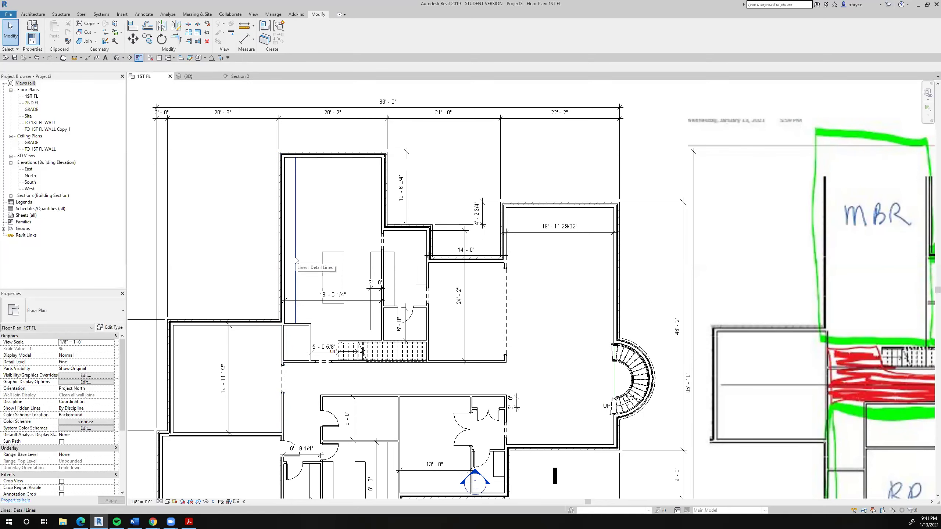
middle_click_drag(301, 279, 280, 210)
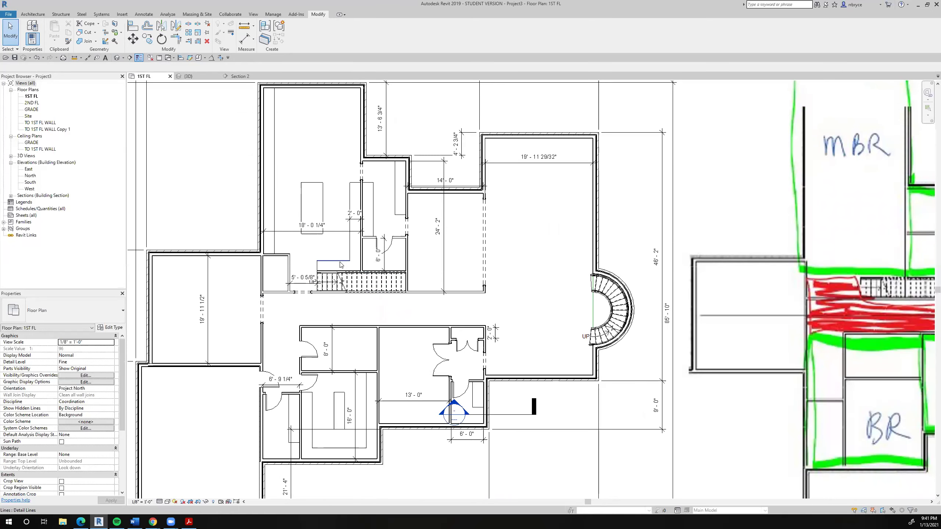
scroll(341, 264, "up", 2)
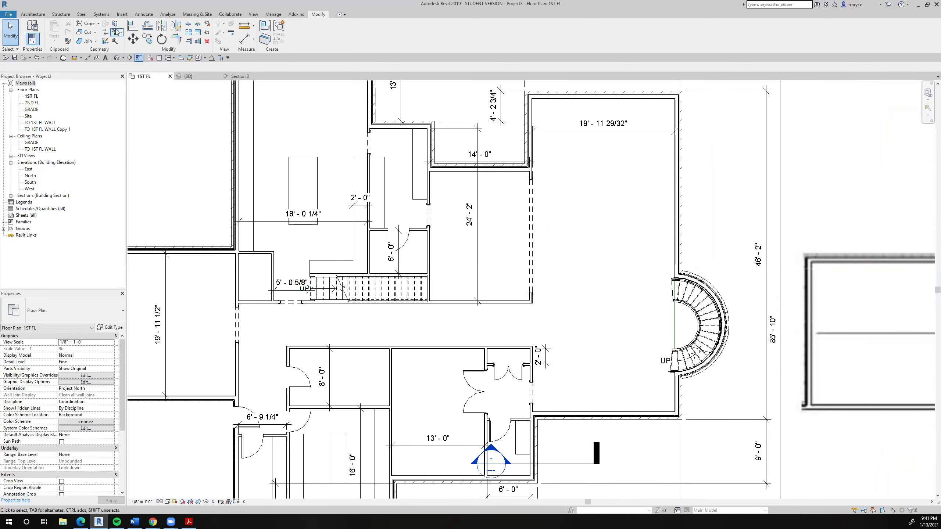
Stretch the vertical detail line left of the stair down to the short wall's face
left_click(132, 25)
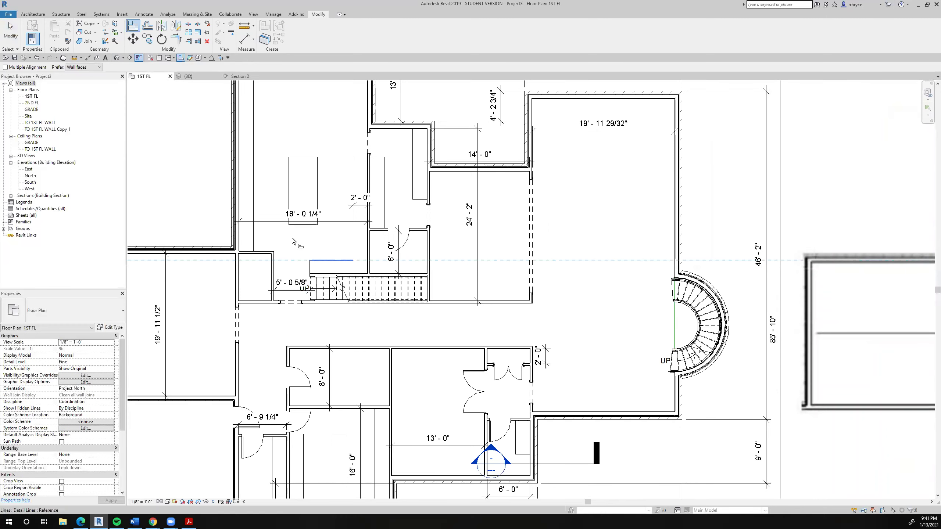
left_click(263, 252)
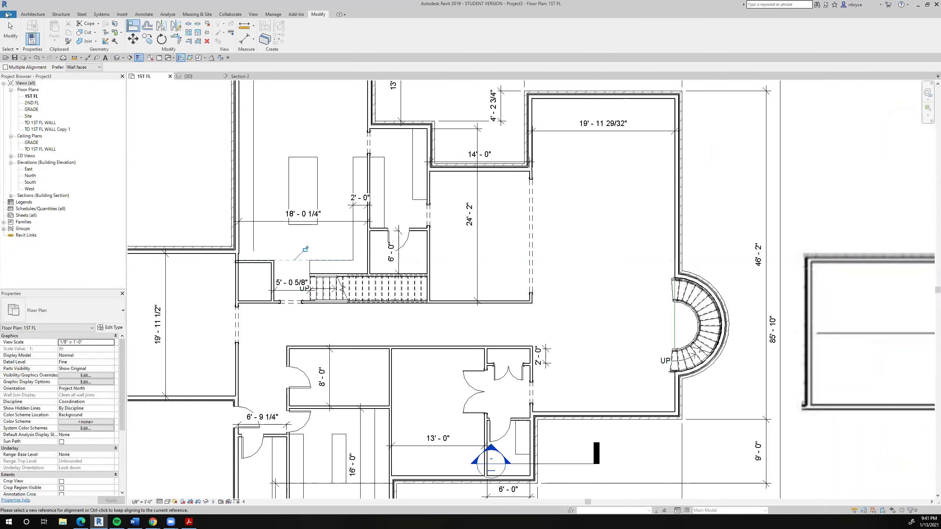
key("Escape")
scroll(224, 186, "up", 2)
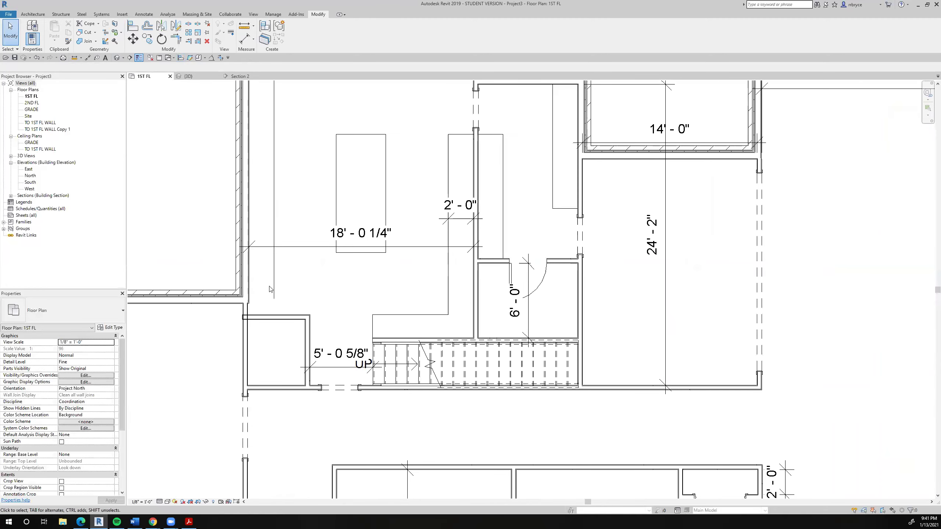
left_click(274, 294)
scroll(274, 302, "up", 2)
left_click_drag(275, 303, 274, 323)
scroll(234, 314, "down", 2)
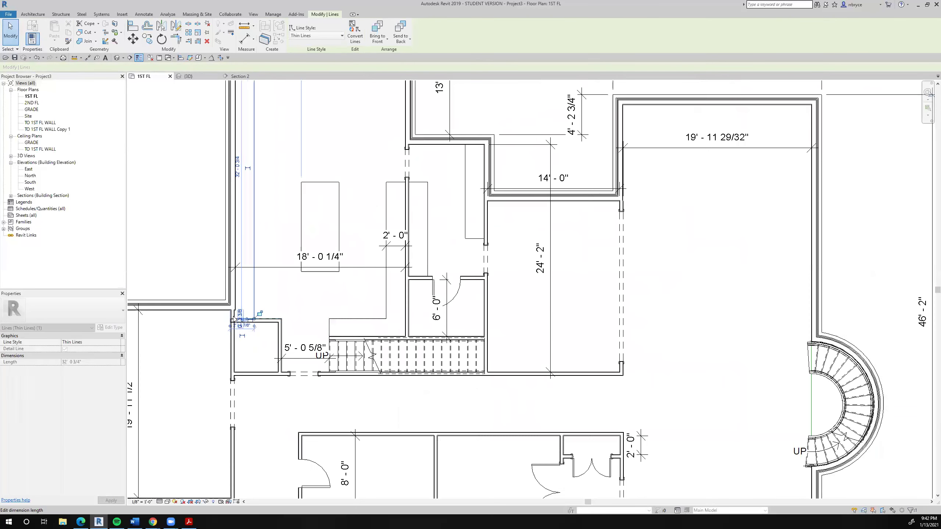
scroll(234, 324, "up", 3)
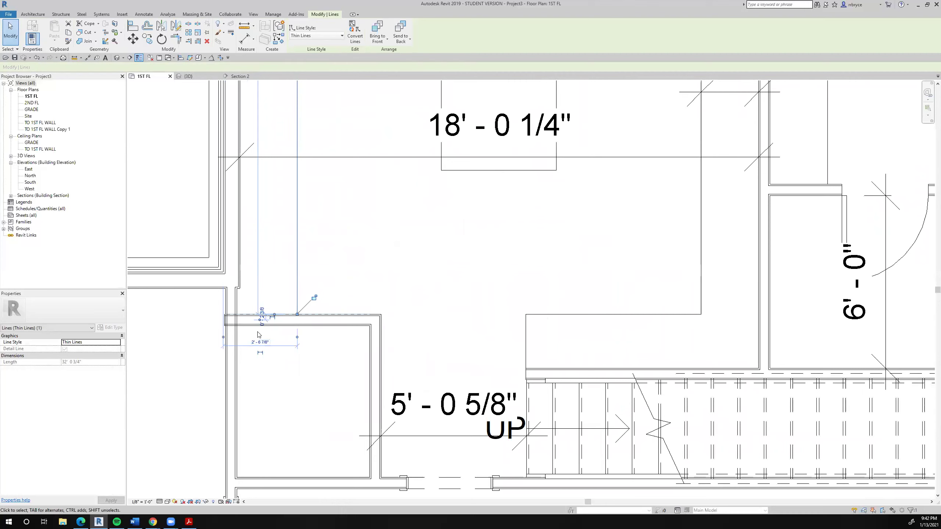
Select the short horizontal wall by the stair and start room separation lines (RS)
left_click(240, 322)
scroll(248, 325, "up", 2)
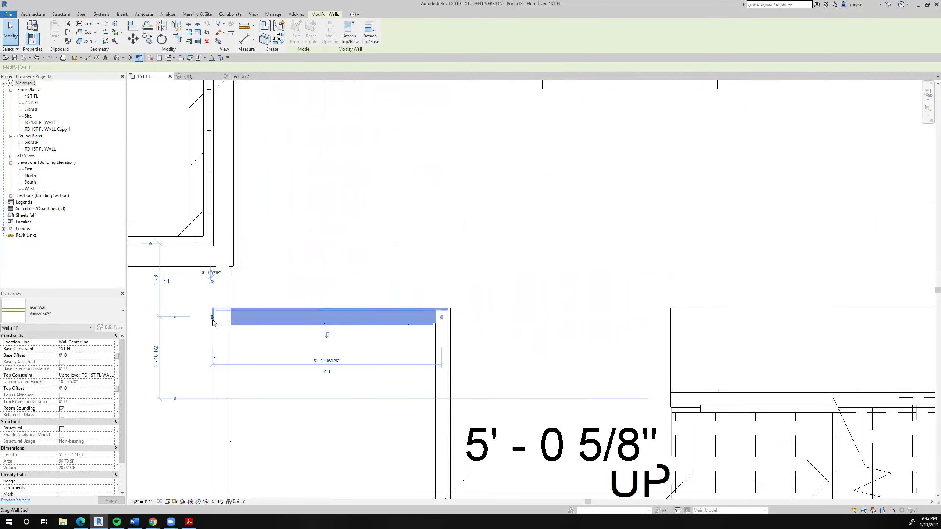
key("r")
key("s")
key("Escape")
left_click(220, 322)
scroll(222, 321, "down", 2)
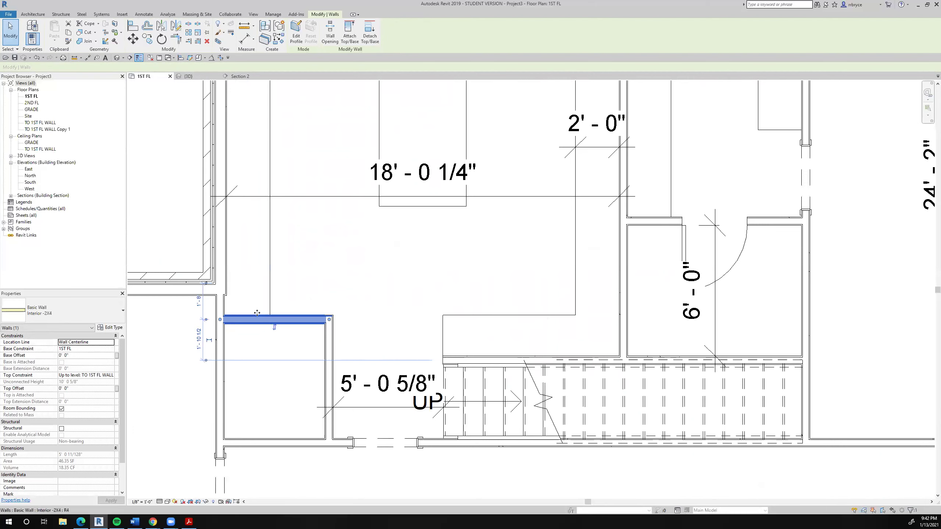
scroll(298, 407, "down", 3)
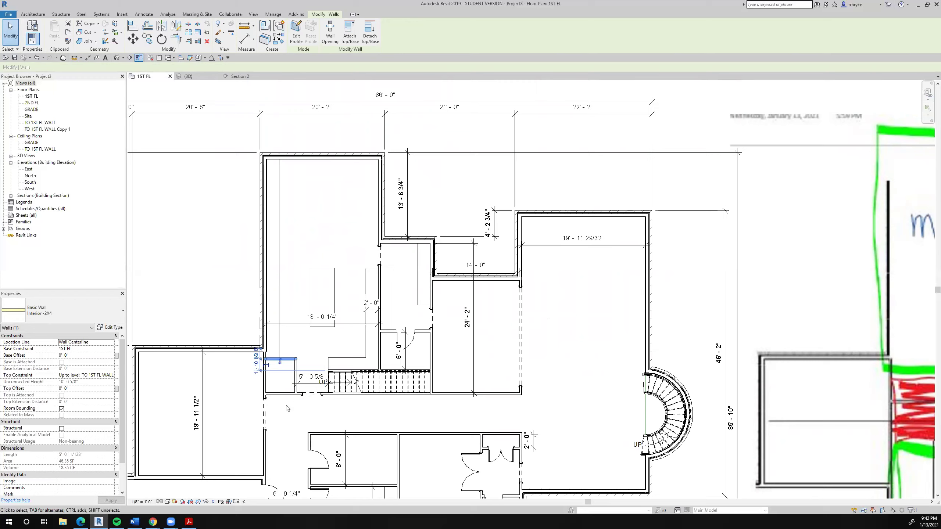
scroll(288, 408, "down", 3)
middle_click_drag(280, 262, 398, 86)
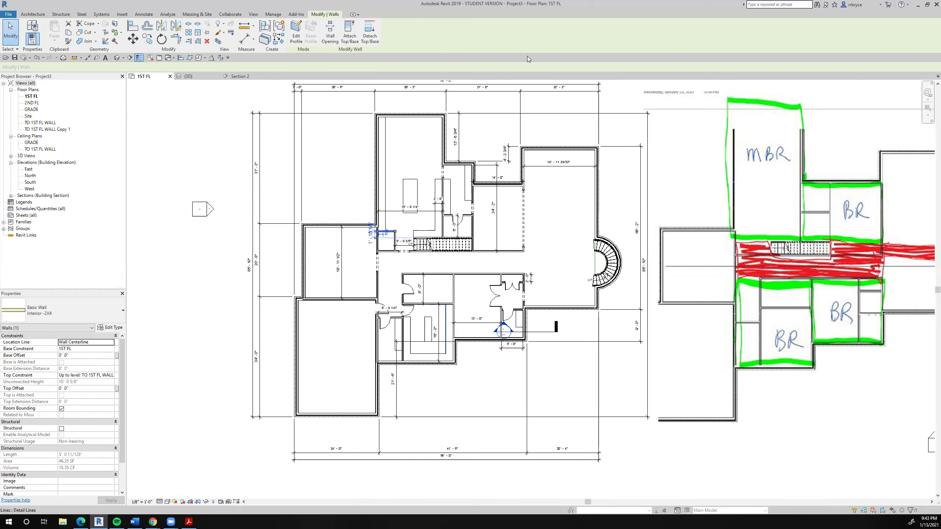
Select all dimensions visible in the 1ST FL plan and delete them
left_click(455, 420)
right_click(454, 420)
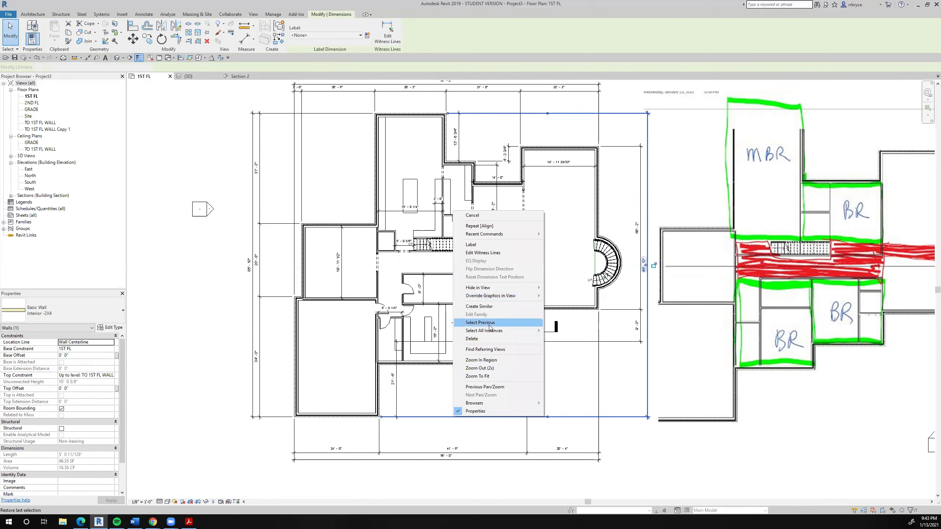
mouse_move(489, 332)
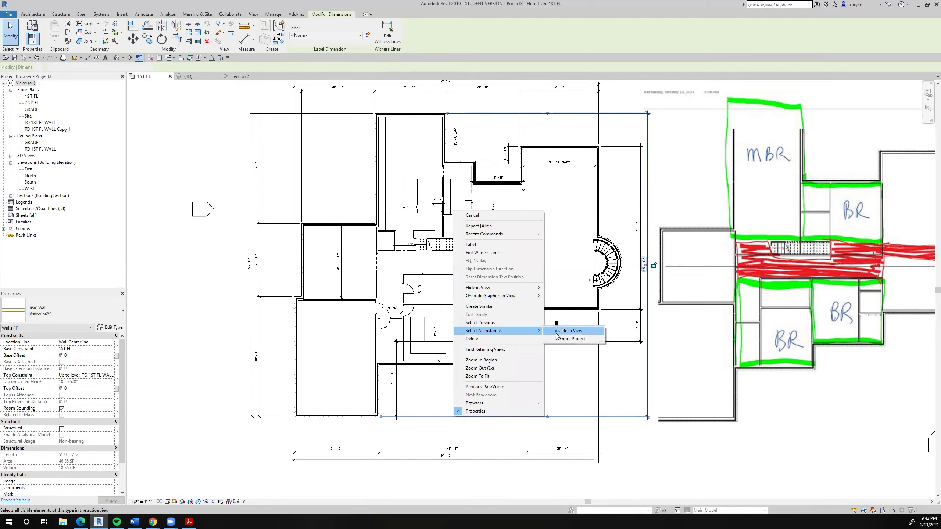
left_click(556, 334)
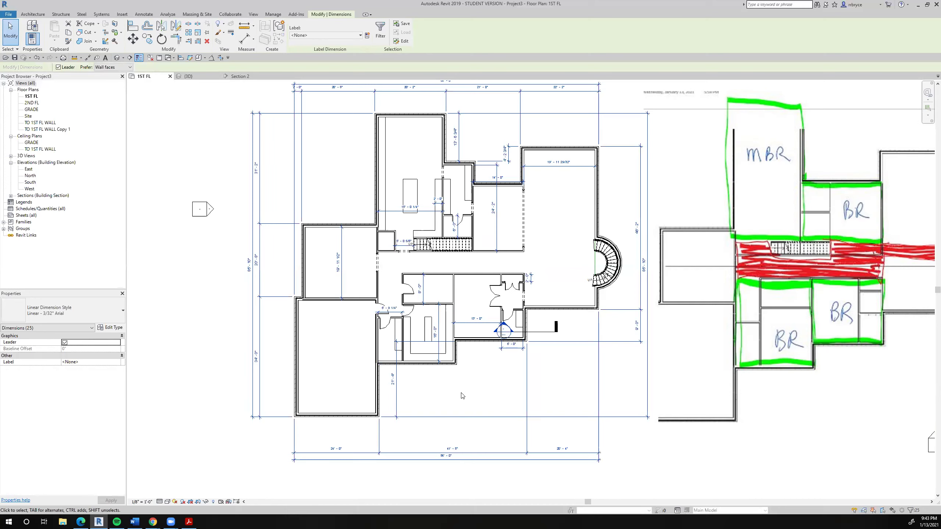
key("Delete")
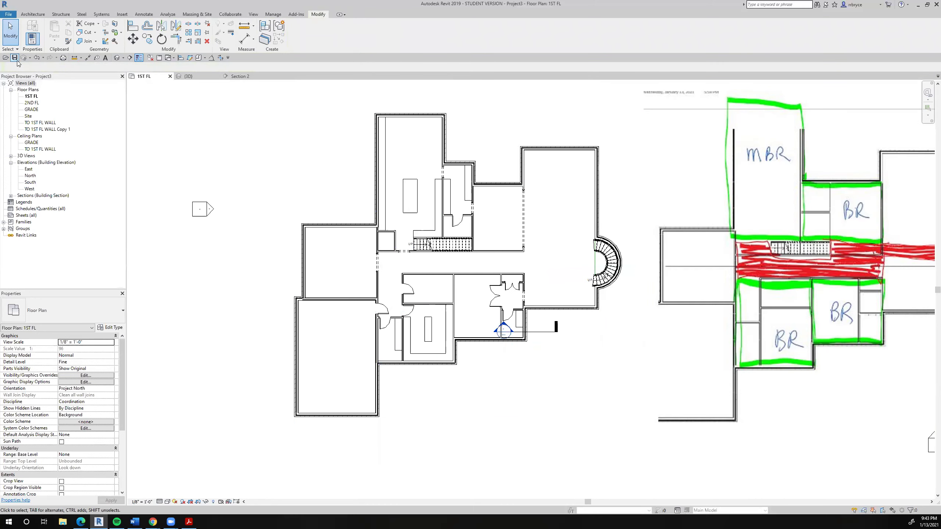
Save the project, then delete the Section 2 section line
key("ctrl+s")
left_click(541, 332)
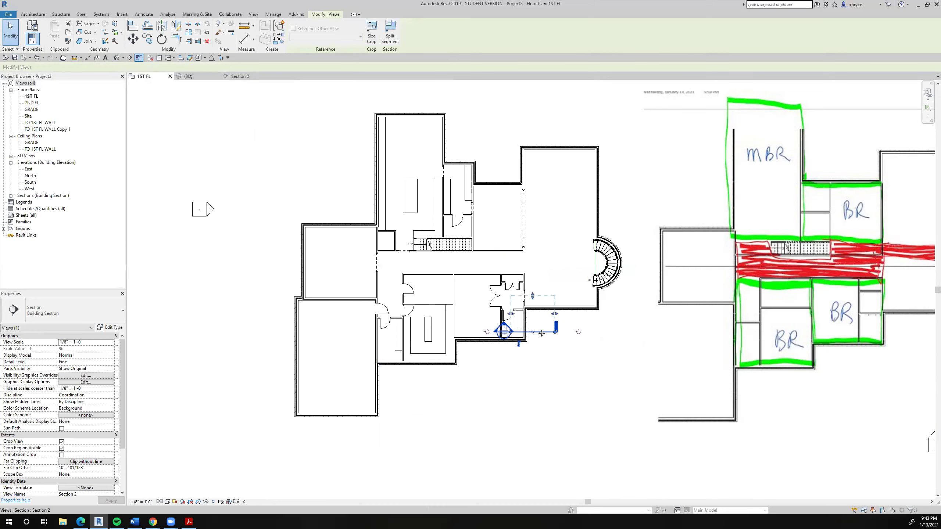
key("Delete")
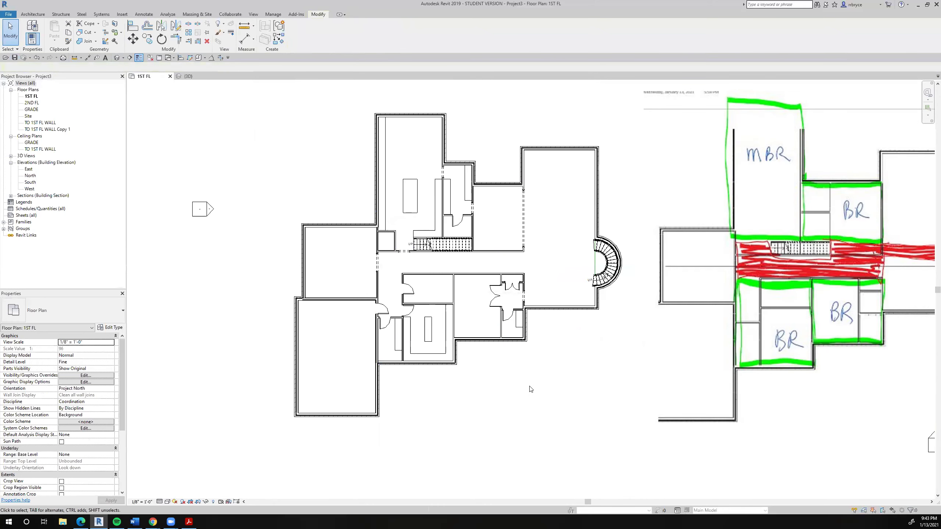
Save the project and zoom in on the central hallway rooms and double doors
scroll(530, 389, "down", 2)
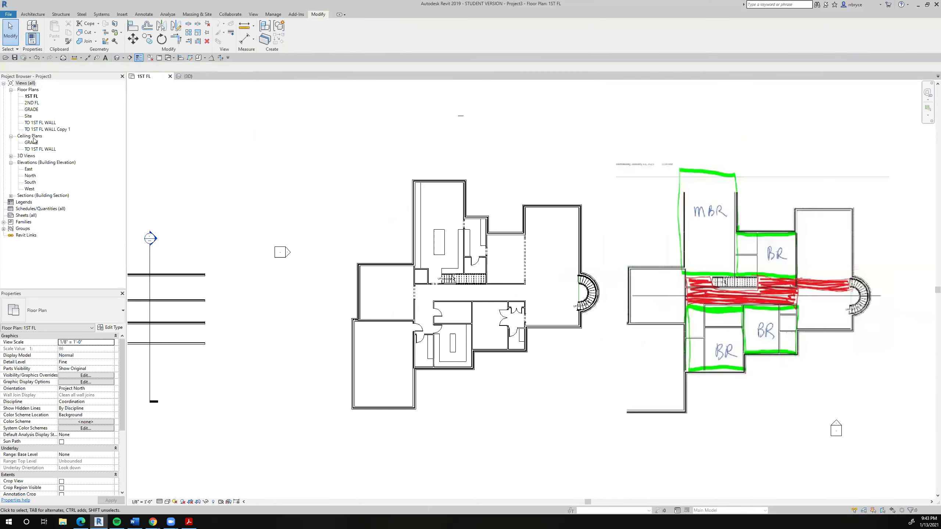
left_click(14, 57)
scroll(537, 296, "up", 2)
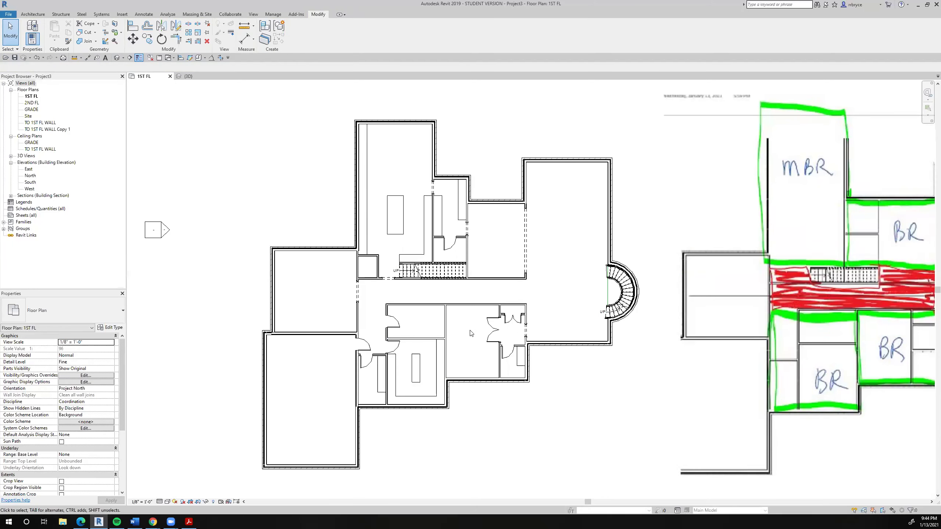
scroll(470, 334, "up", 2)
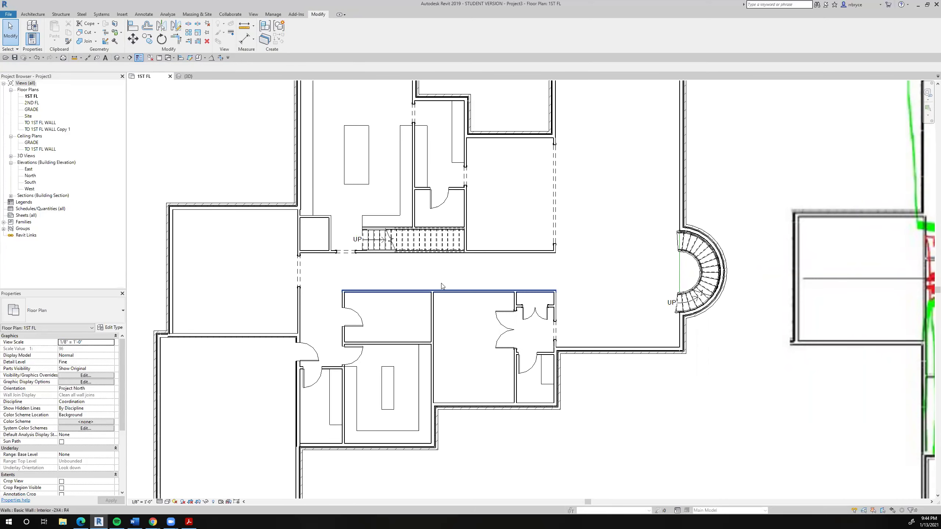
scroll(498, 306, "up", 2)
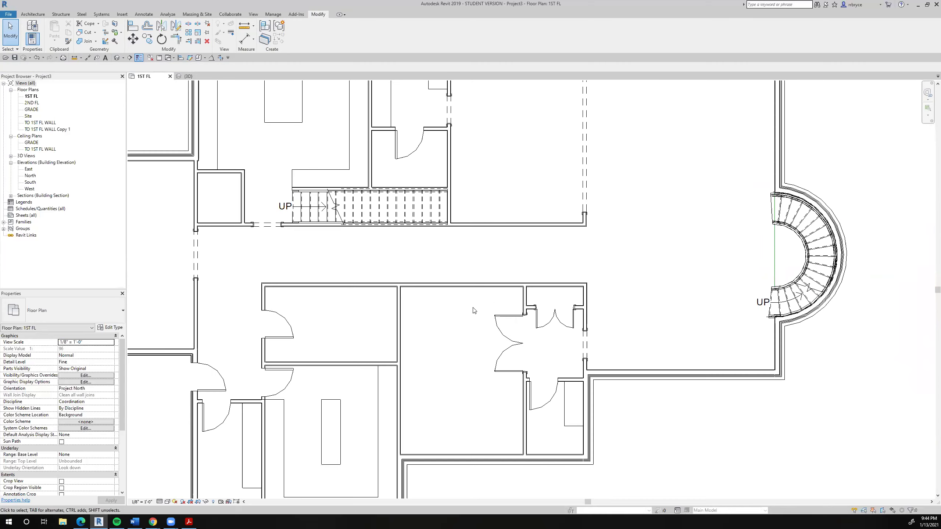
Place an aligned dimension (DI) reading 3'-0 1/4" between the door wall and the upper wall
key("d")
key("i")
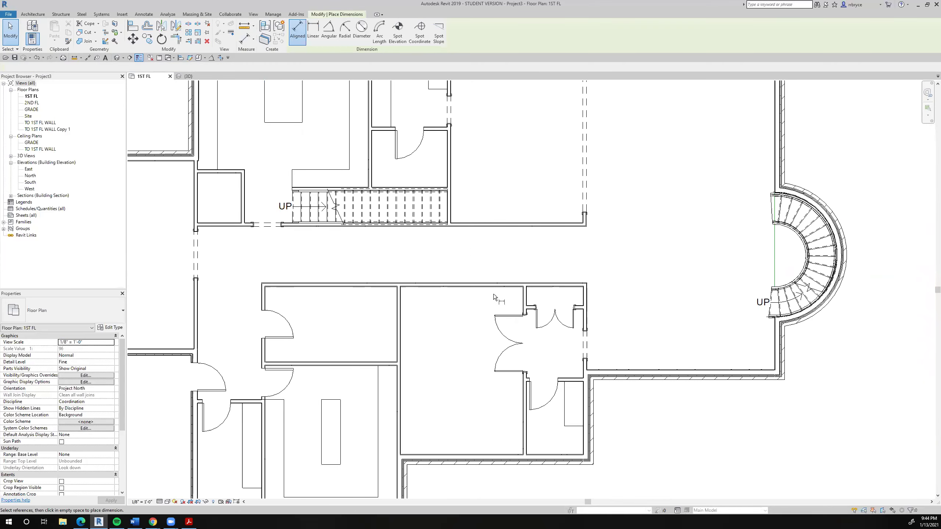
scroll(497, 297, "up", 4)
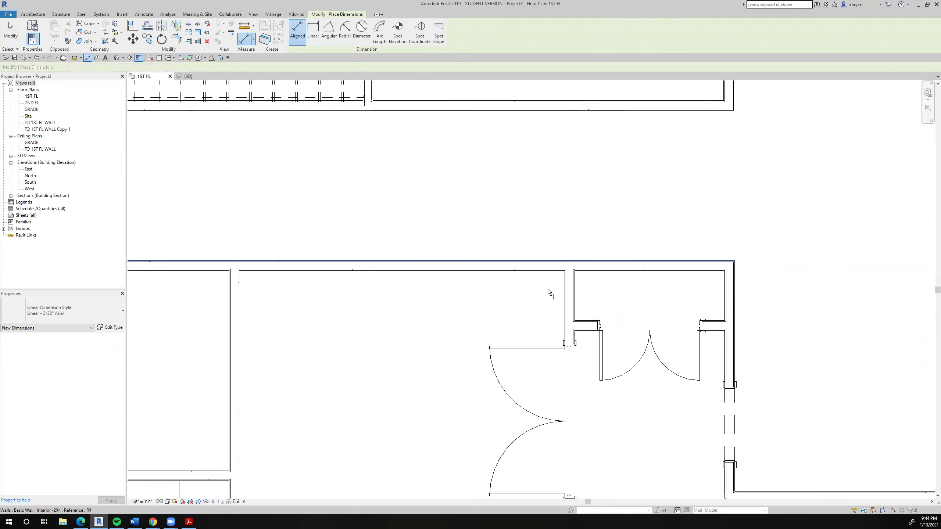
scroll(525, 346, "up", 2)
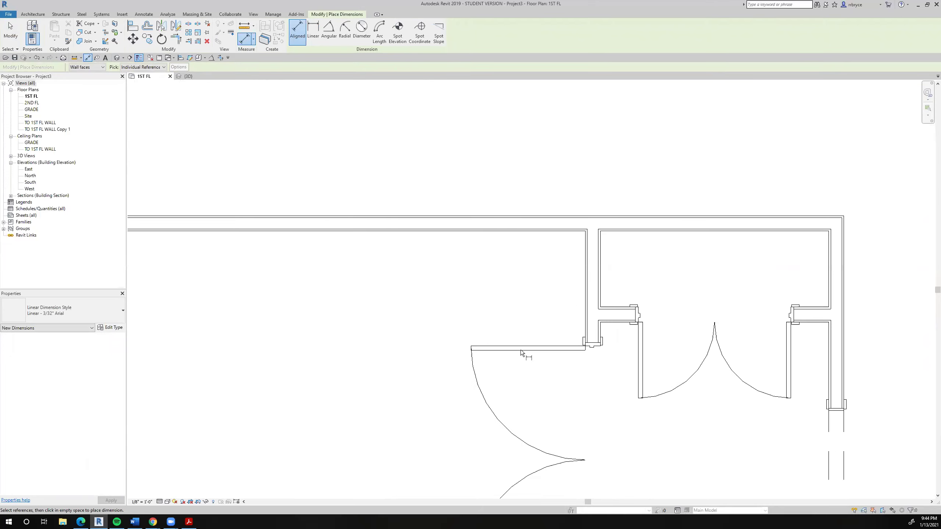
left_click(519, 348)
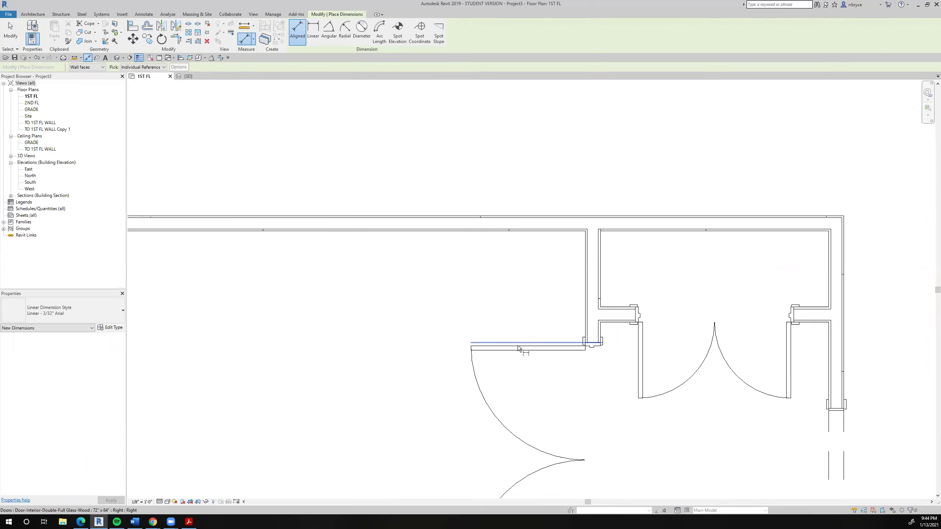
left_click(522, 230)
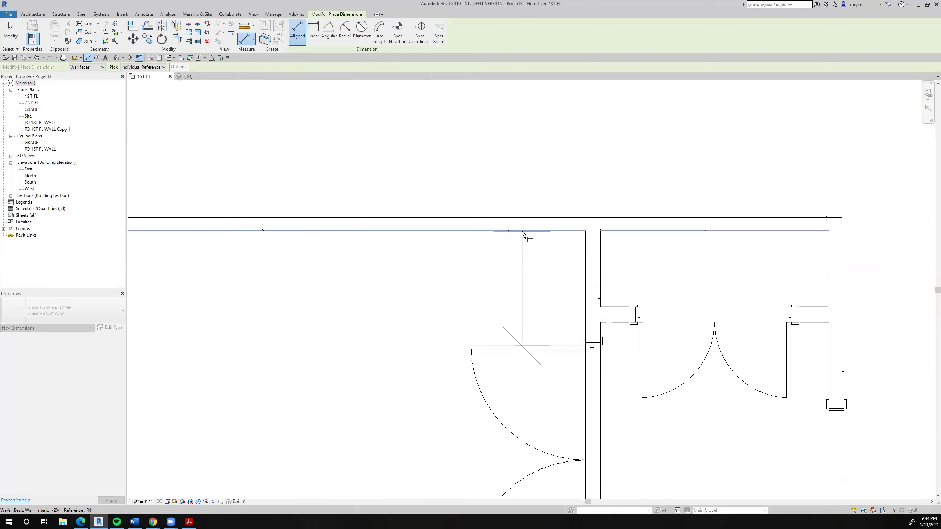
left_click(517, 180)
scroll(504, 253, "down", 2)
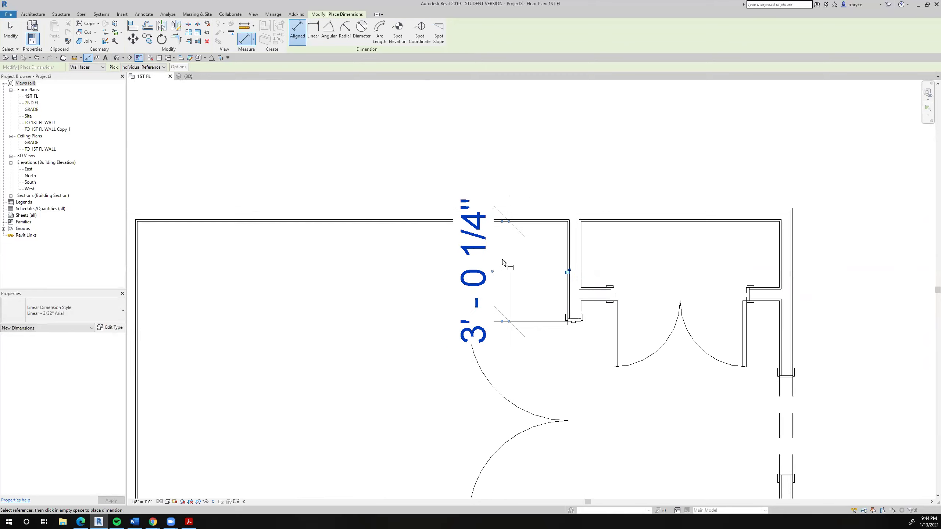
key("Escape")
Delete the 3'-0 1/4" dimension
left_click(508, 301)
key("Delete")
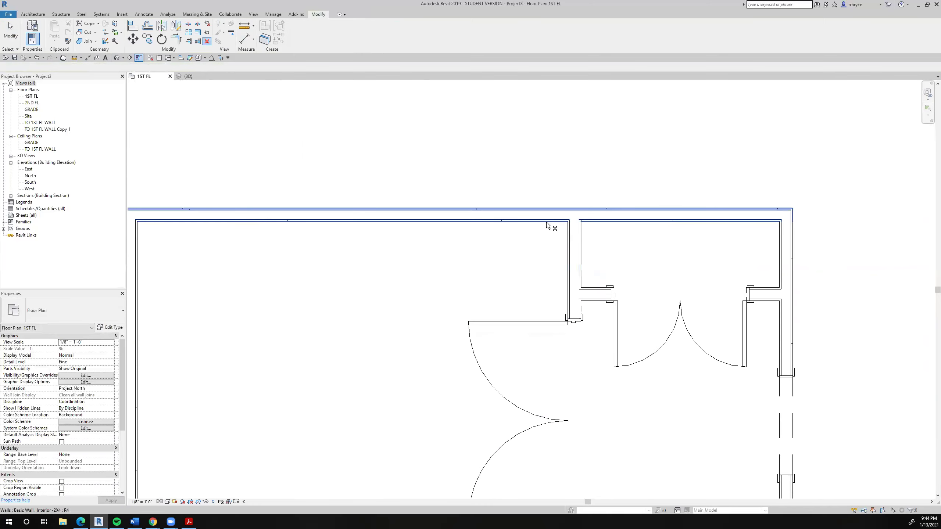
scroll(522, 271, "down", 3)
scroll(696, 306, "up", 3)
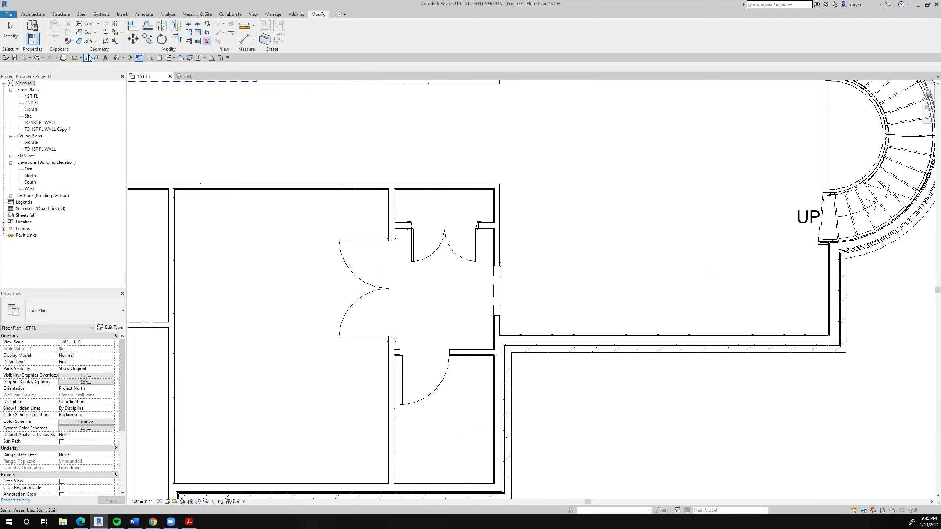
Measure from the wall corner to the double door's endpoint, confirming a 3'-0" total length
left_click(75, 58)
scroll(378, 228, "up", 4)
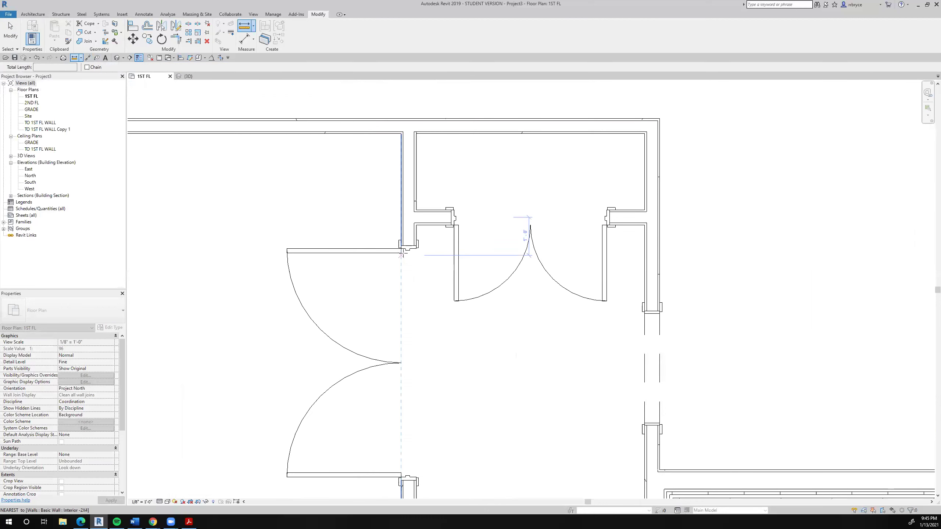
left_click(403, 250)
left_click(287, 249)
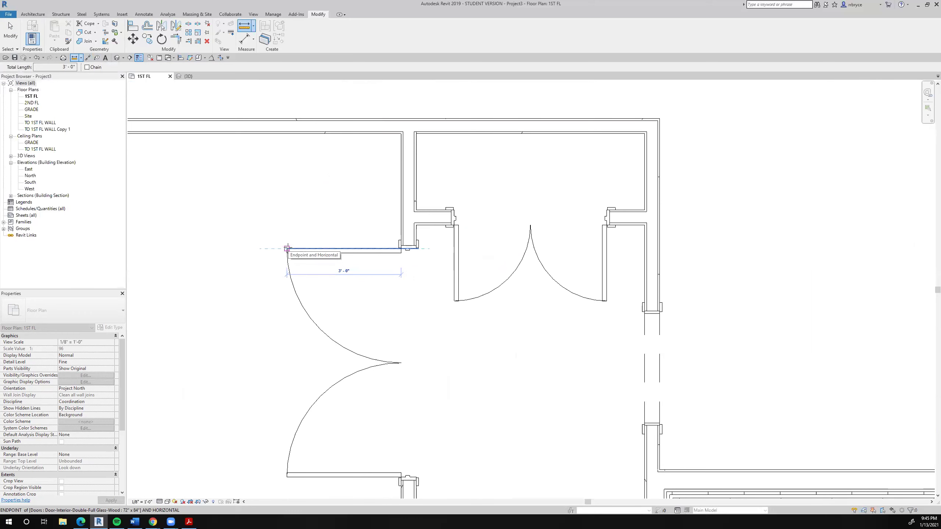
key("Escape")
key("Escape")
scroll(315, 304, "down", 3)
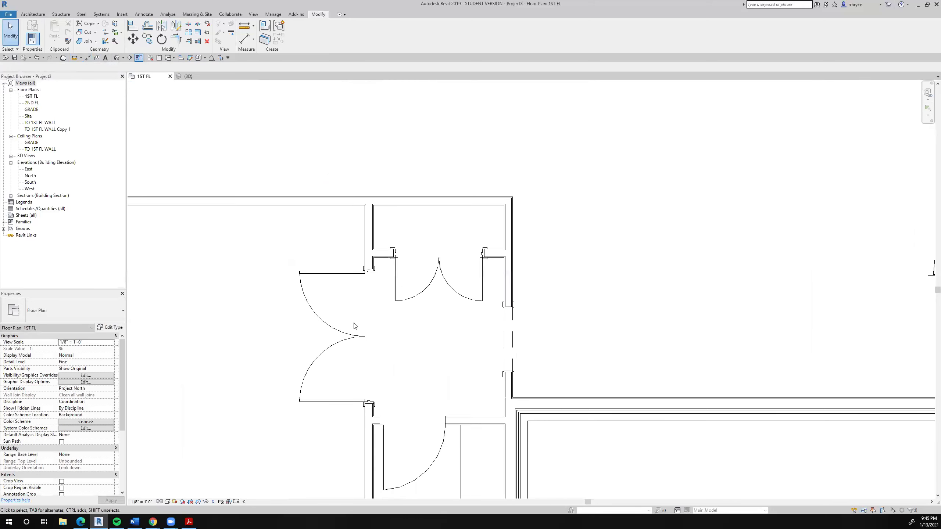
scroll(355, 325, "down", 5)
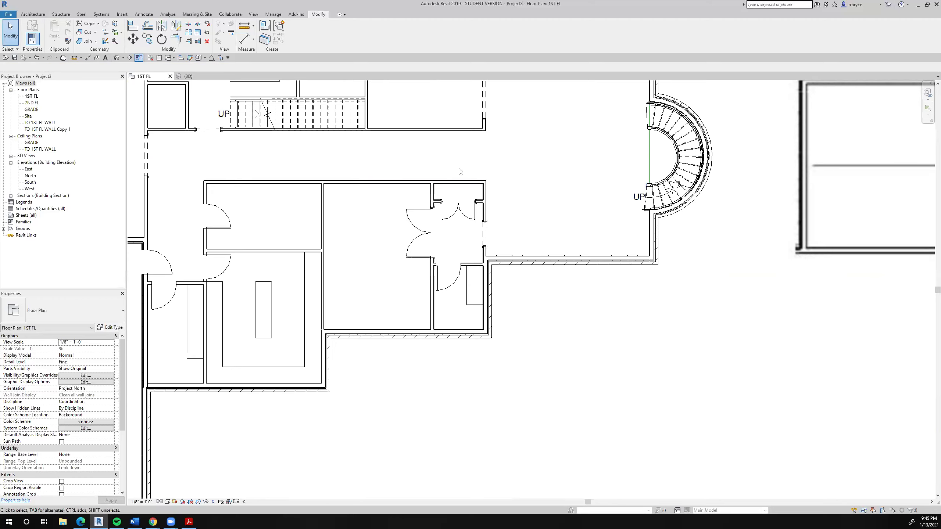
scroll(418, 188, "up", 3)
scroll(442, 224, "up", 2)
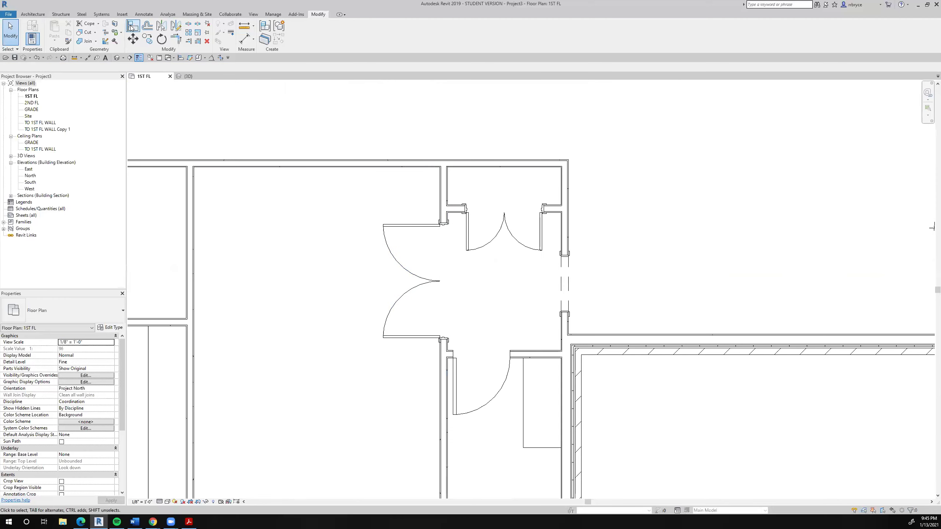
Draw a 3' radius detail-line circle centred on the door wall corner to check swing clearance
left_click(141, 17)
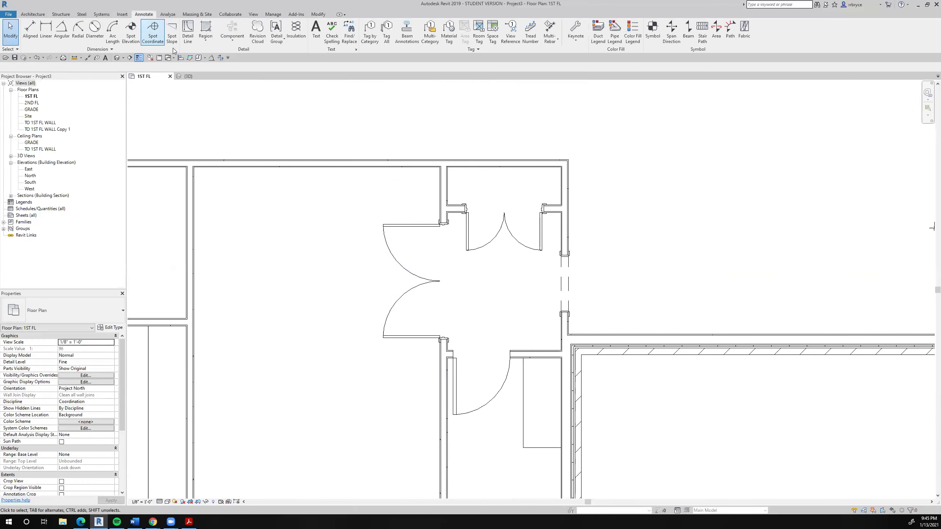
left_click(188, 30)
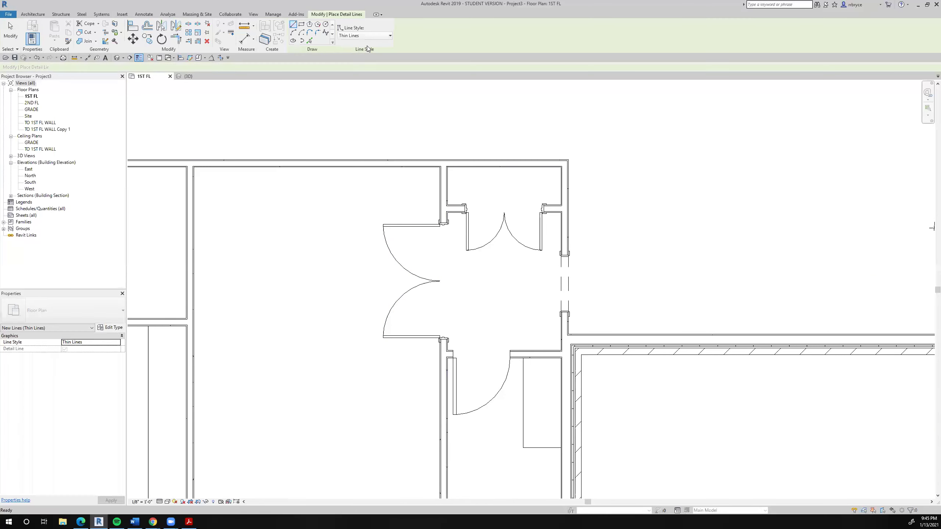
left_click(326, 25)
scroll(433, 220, "up", 5)
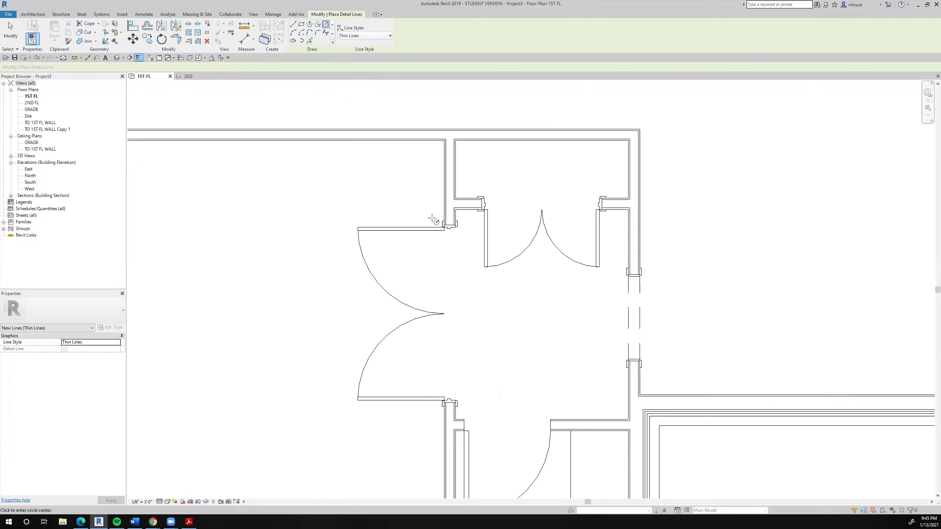
left_click(466, 247)
left_click(159, 247)
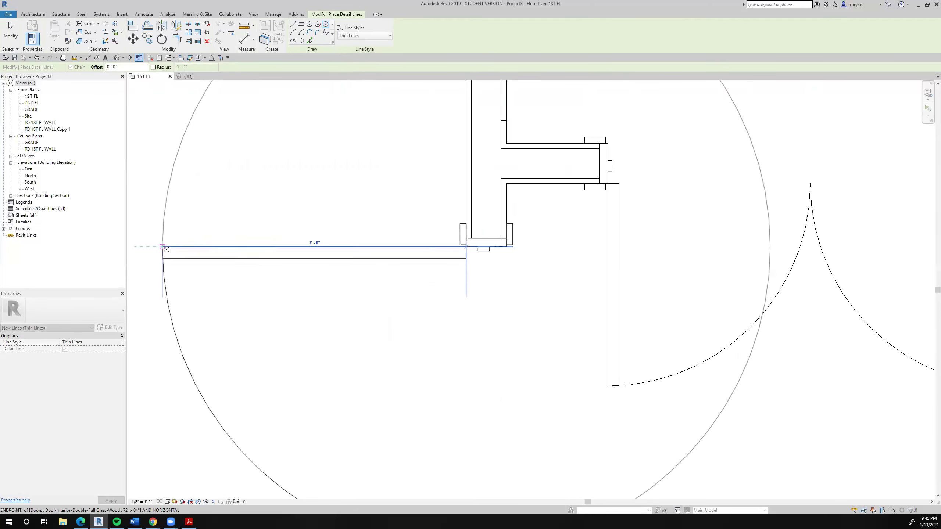
scroll(223, 247, "down", 4)
key("Escape")
key("Escape")
scroll(265, 175, "up", 2)
key("Escape")
scroll(265, 175, "up", 2)
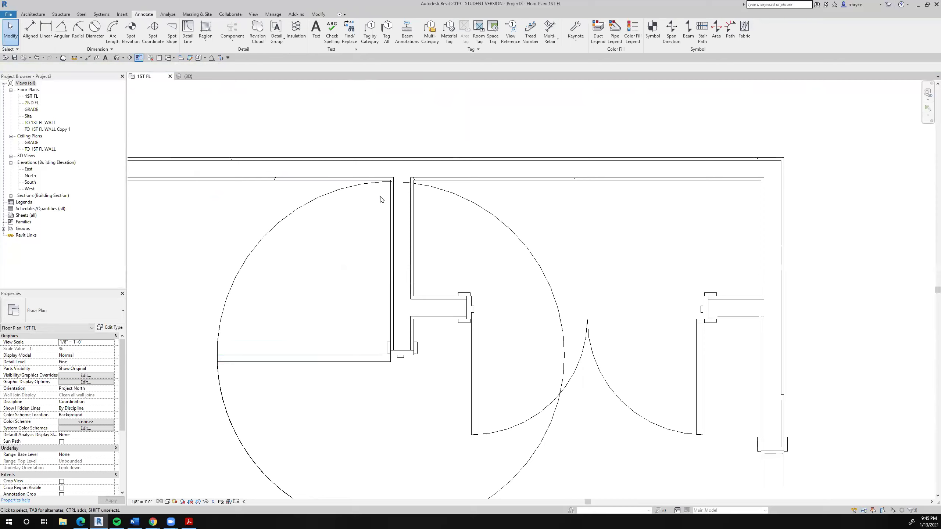
scroll(381, 197, "up", 5)
scroll(379, 195, "down", 7)
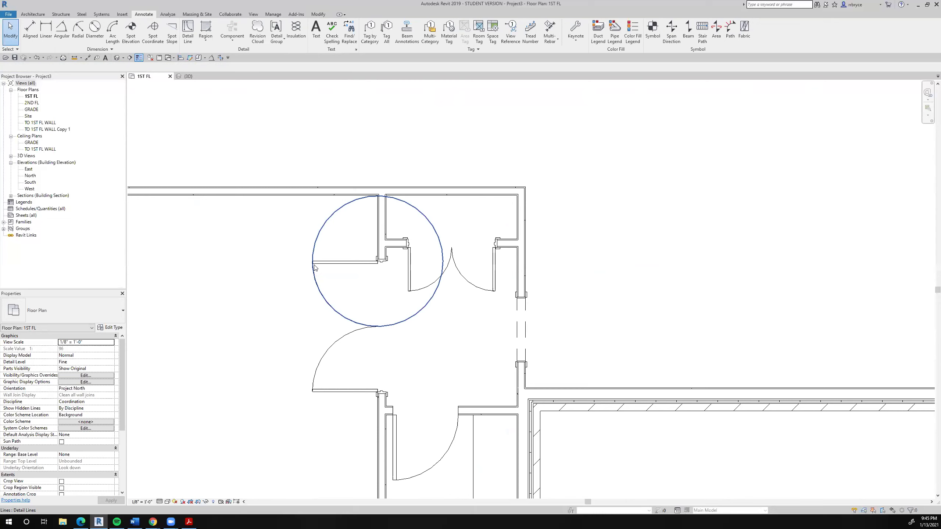
Delete the clearance circle and zoom out to fit the first floor beside the MBR/BR sketch
left_click(314, 267)
key("Delete")
scroll(326, 228, "down", 3)
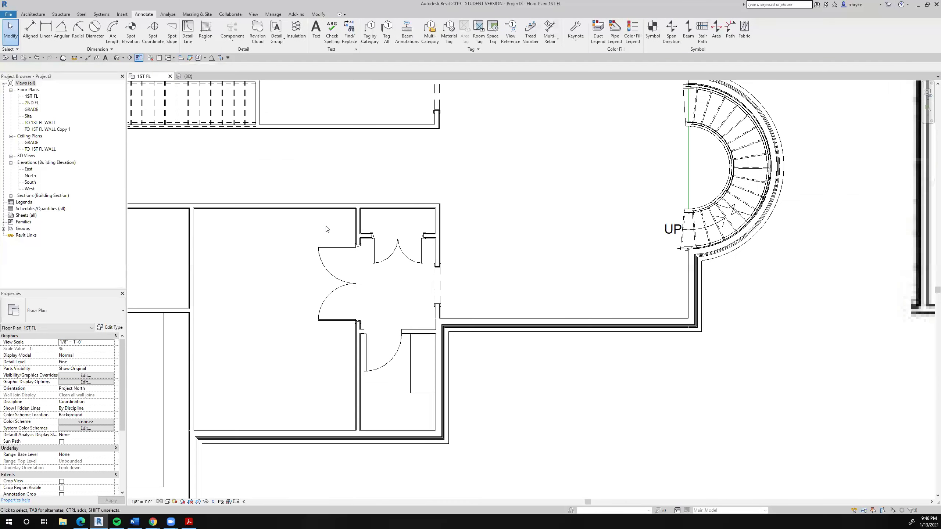
scroll(326, 228, "down", 3)
mouse_move(326, 229)
middle_mouse_down()
mouse_move(427, 330)
mouse_move(450, 324)
mouse_move(510, 343)
mouse_move(500, 351)
middle_mouse_up()
scroll(463, 354, "down", 2)
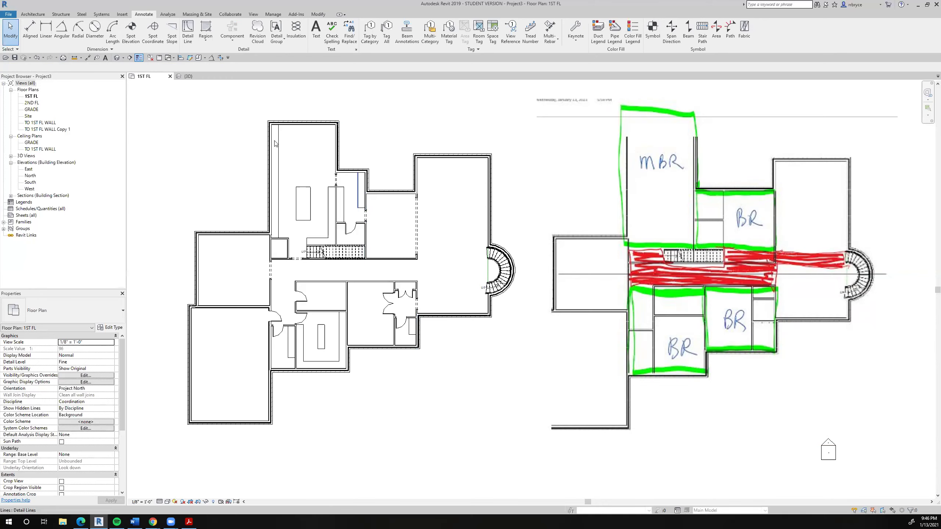
Switch to the 3D view, orbit the house toward its left side, then move to the browser
left_click(189, 76)
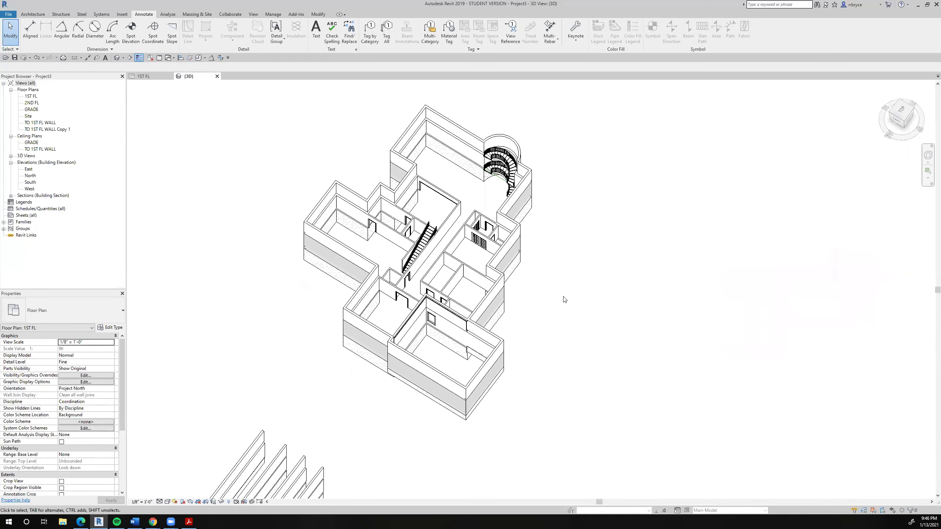
middle_click_drag(553, 281, 531, 229, "shift")
middle_click_drag(301, 269, 503, 295, "shift")
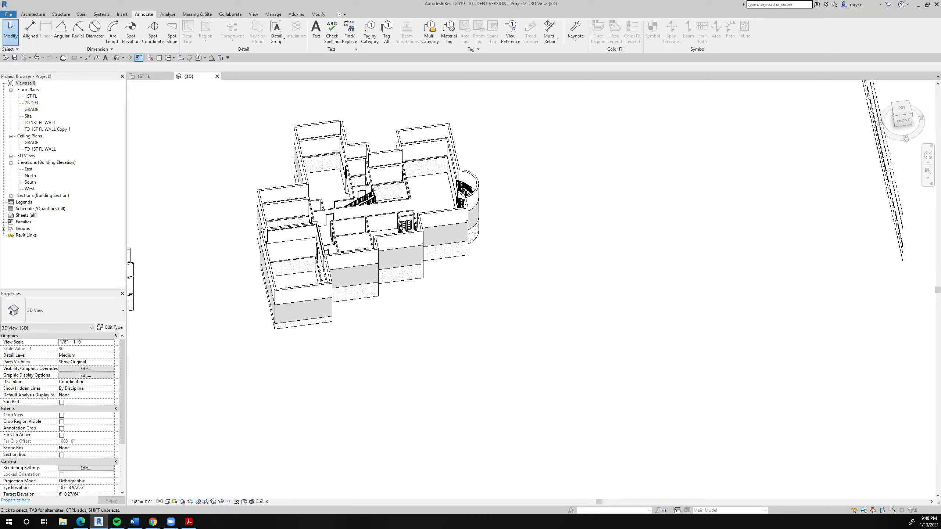
left_click(153, 522)
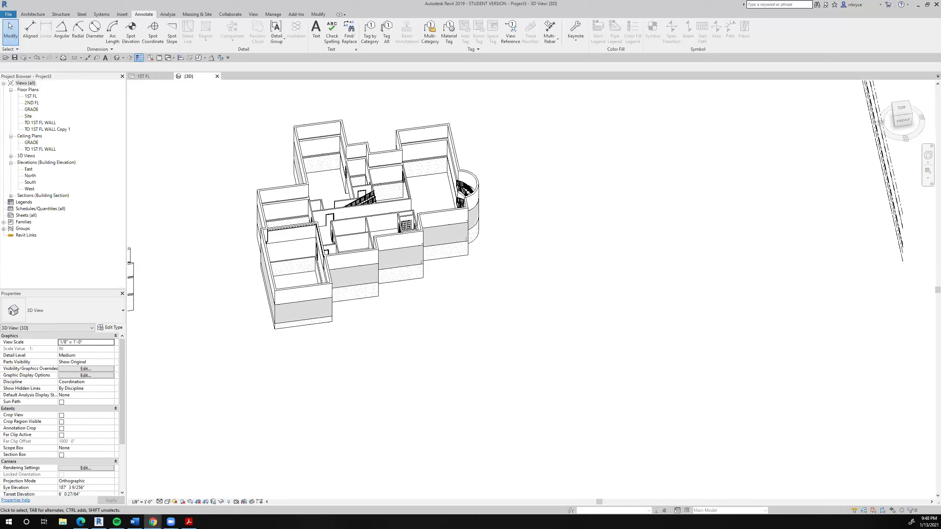